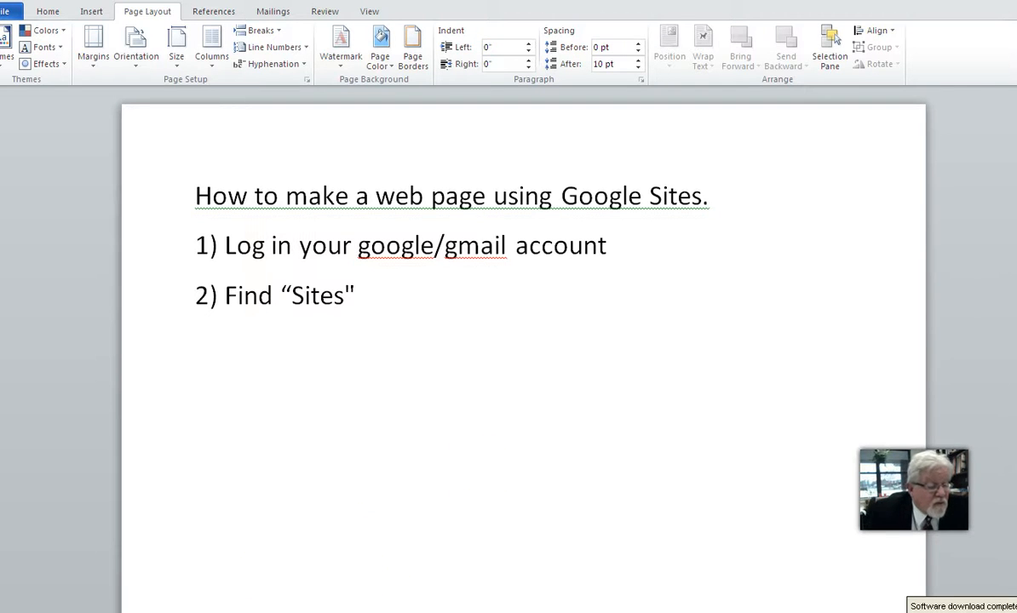
Step: Switch from the Word outline to the Chrome window showing Google Sites
key("alt+Tab")
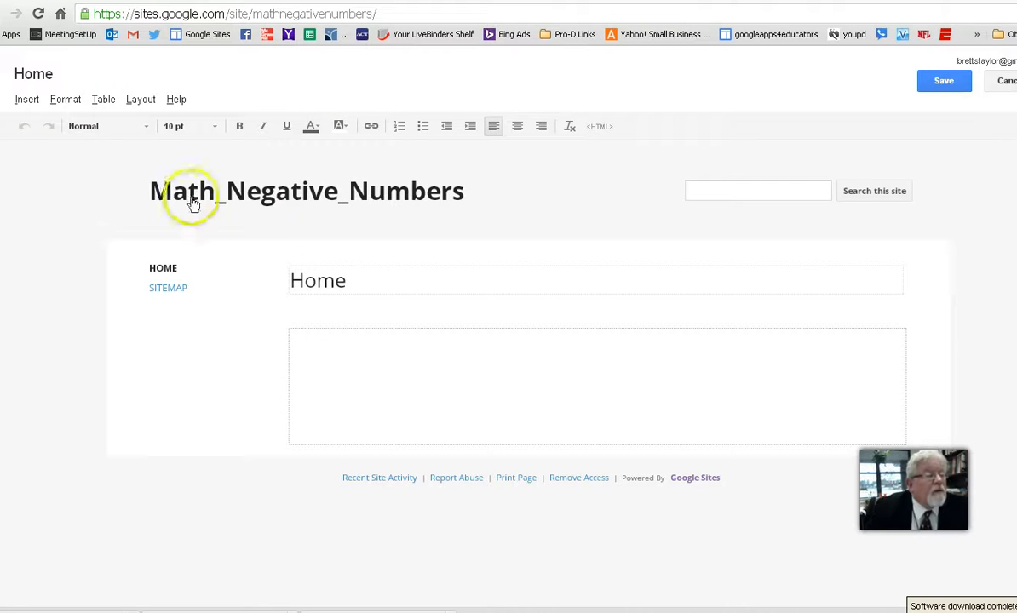
Step: Switch to the Gmail inbox tab in Chrome
left_click(143, 0)
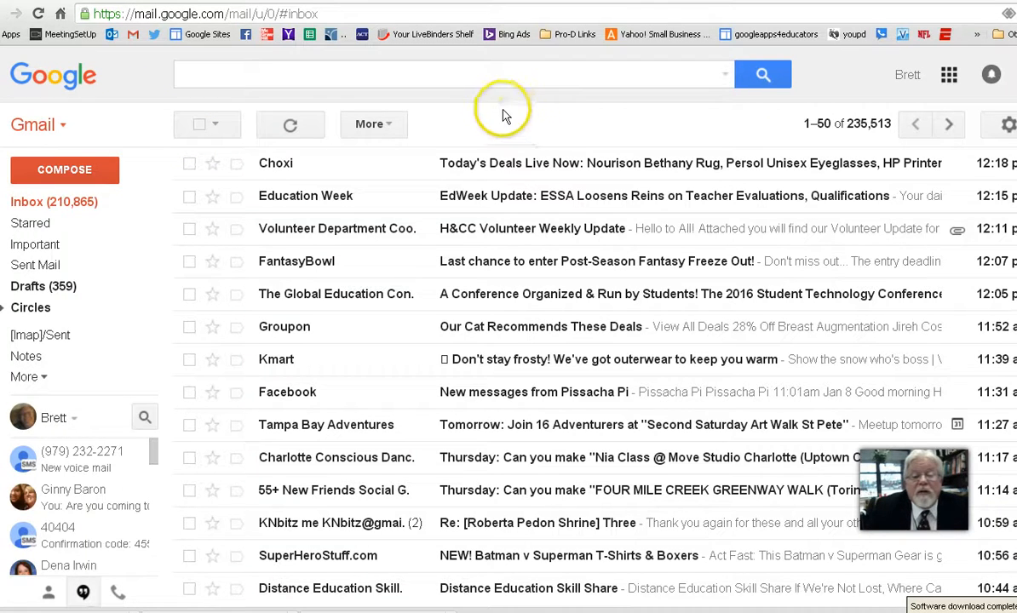
Step: Go from the Gmail apps grid to Google's full Products page
left_click(949, 74)
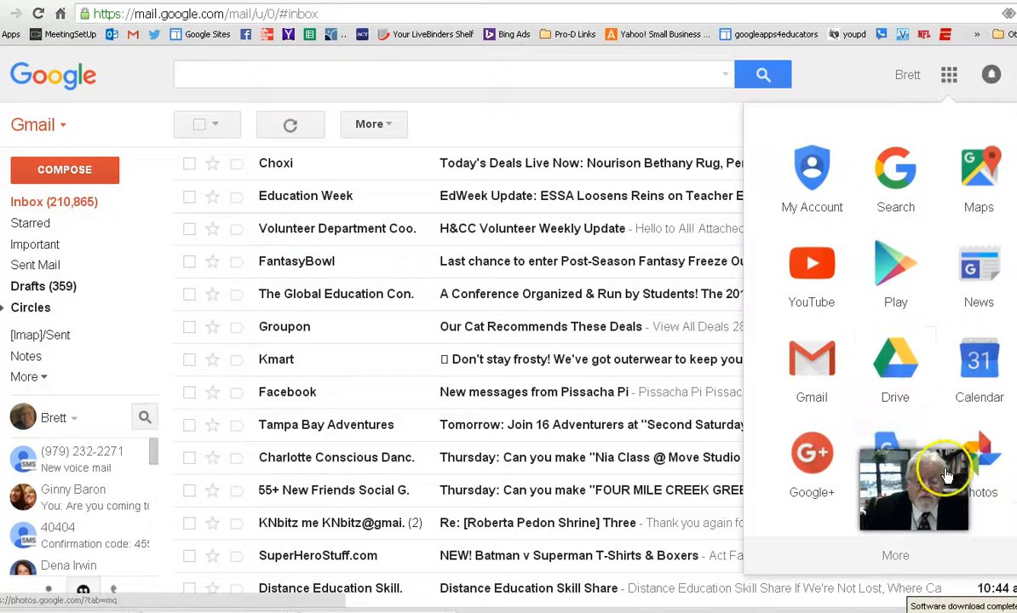
left_click(898, 559)
left_click(877, 456)
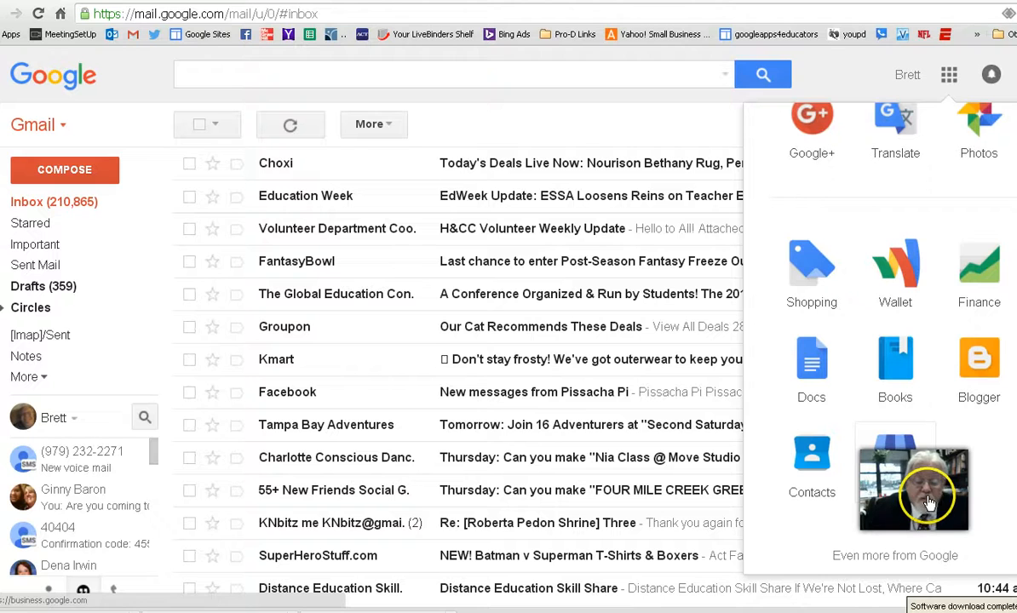
left_click(896, 556)
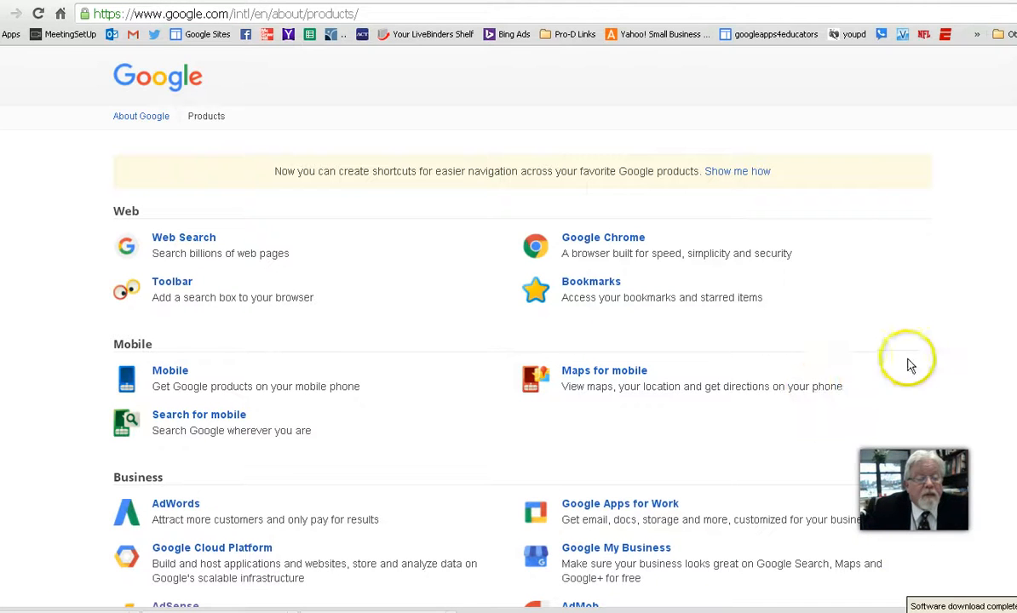
Step: Scroll down to Home & Office and open Sites from the products list
scroll(910, 365, "down", 6)
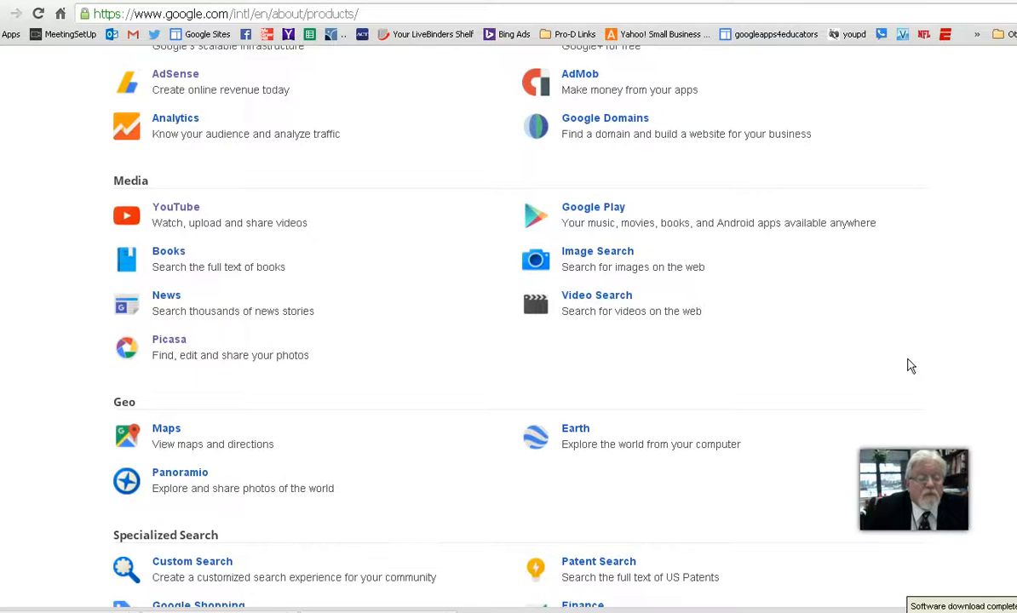
scroll(910, 365, "down", 2)
scroll(910, 367, "down", 4)
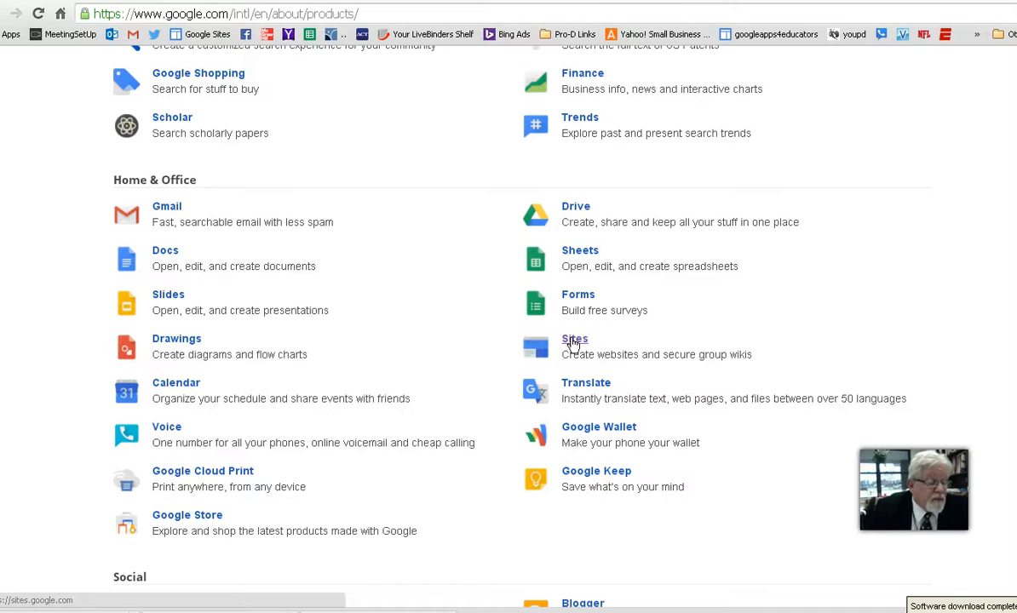
left_click(573, 341)
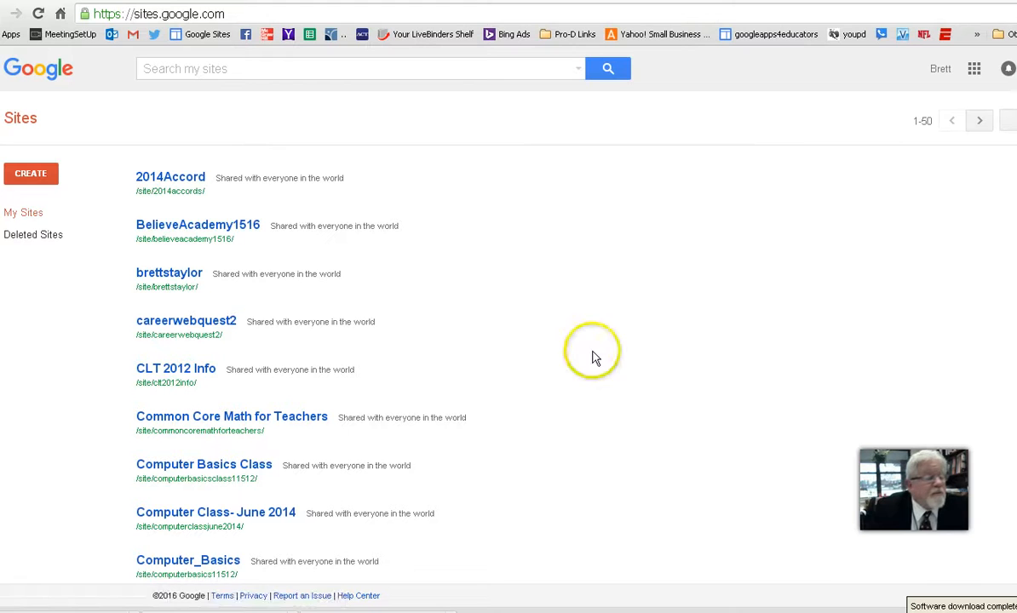
Step: Start a new site named 'Negative Numbers' and tick the not-a-robot check
left_click(32, 173)
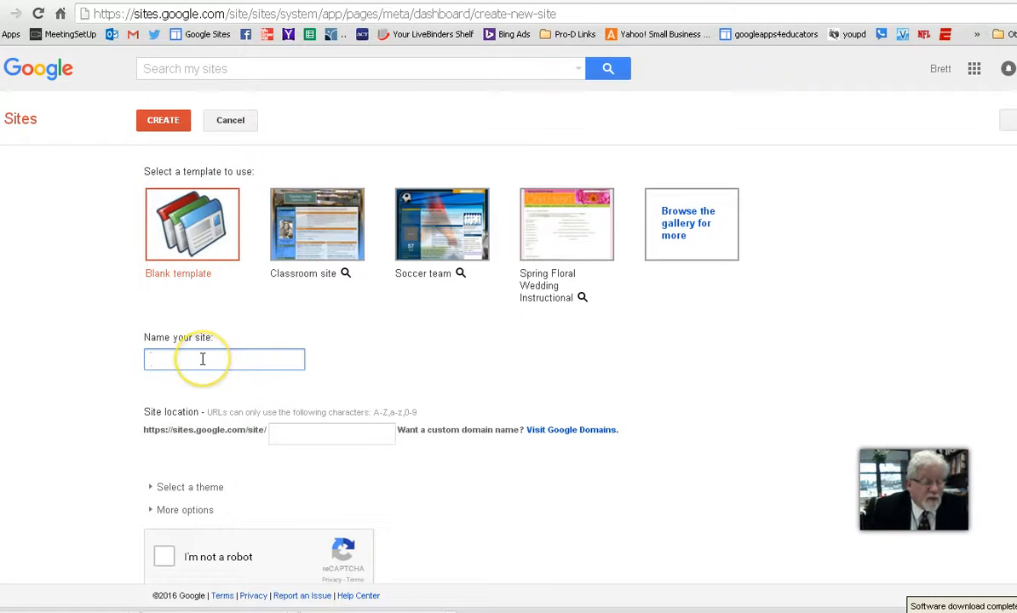
type("N")
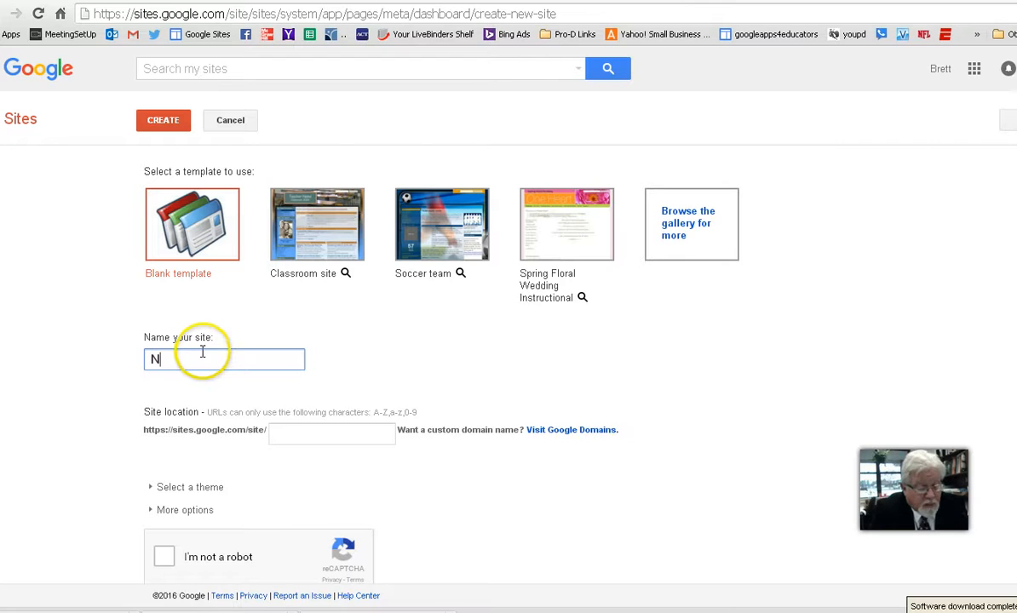
type("egat")
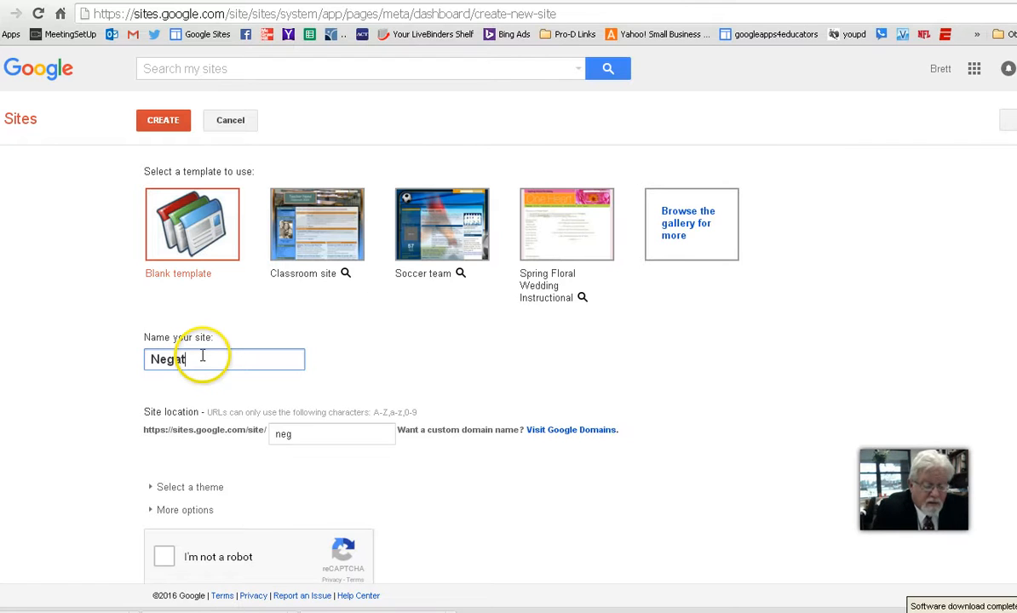
type("ive")
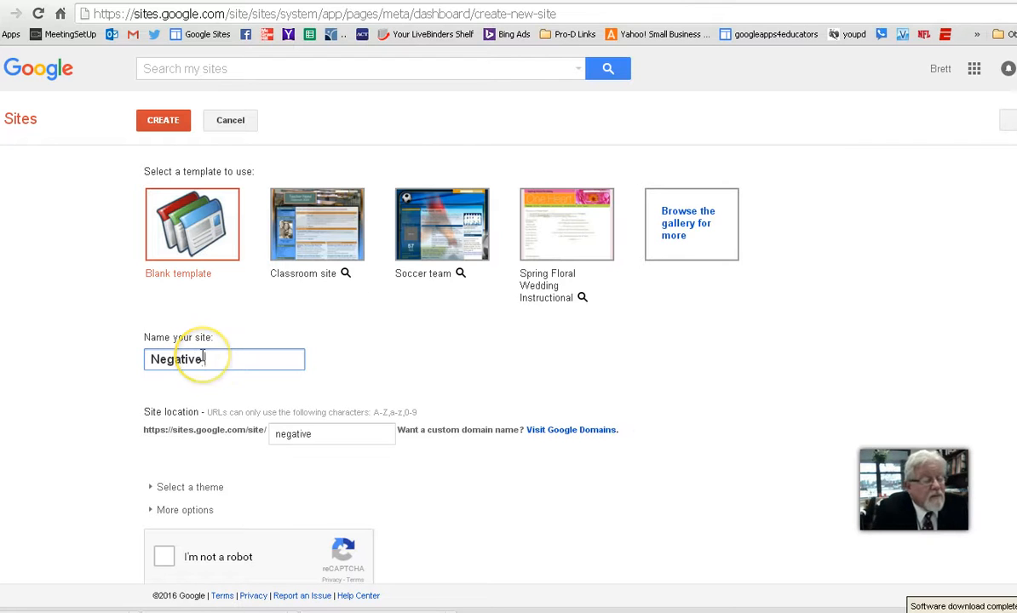
type(" Num")
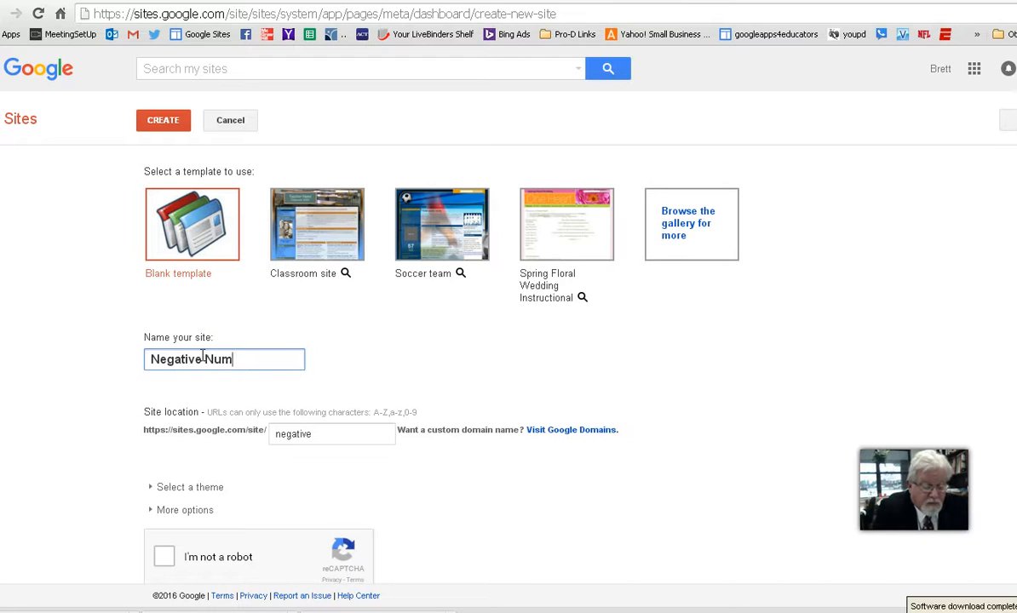
type("bers")
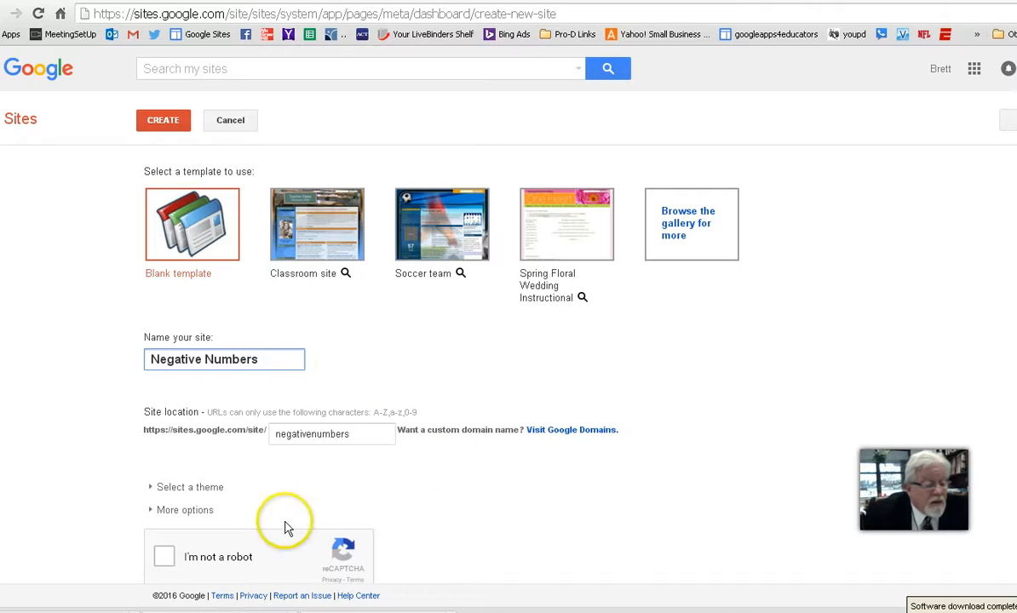
left_click(166, 557)
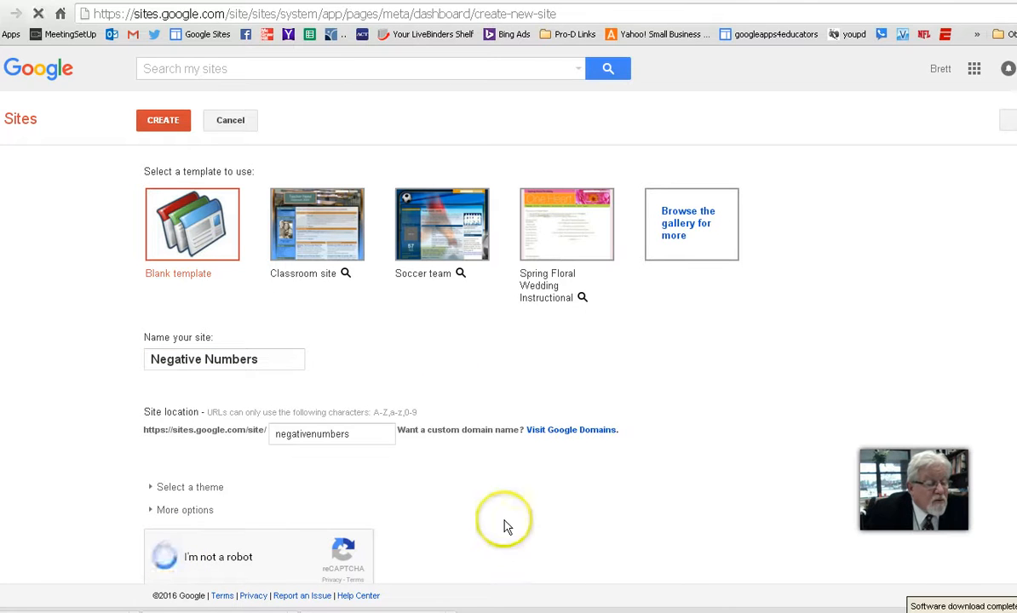
left_click(160, 122)
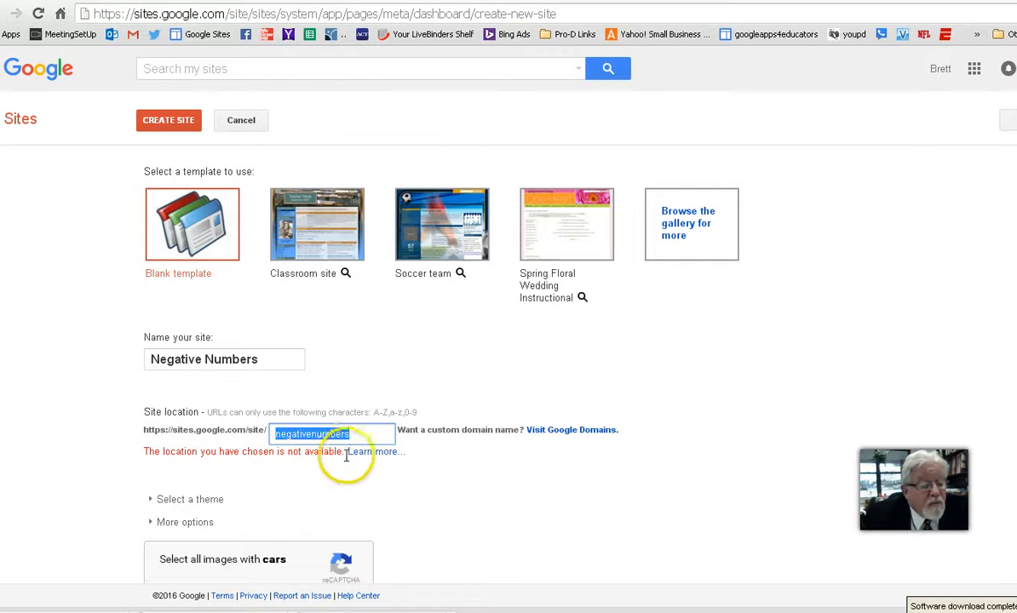
Step: Change the taken site location to negativenumbers2
left_click(389, 433)
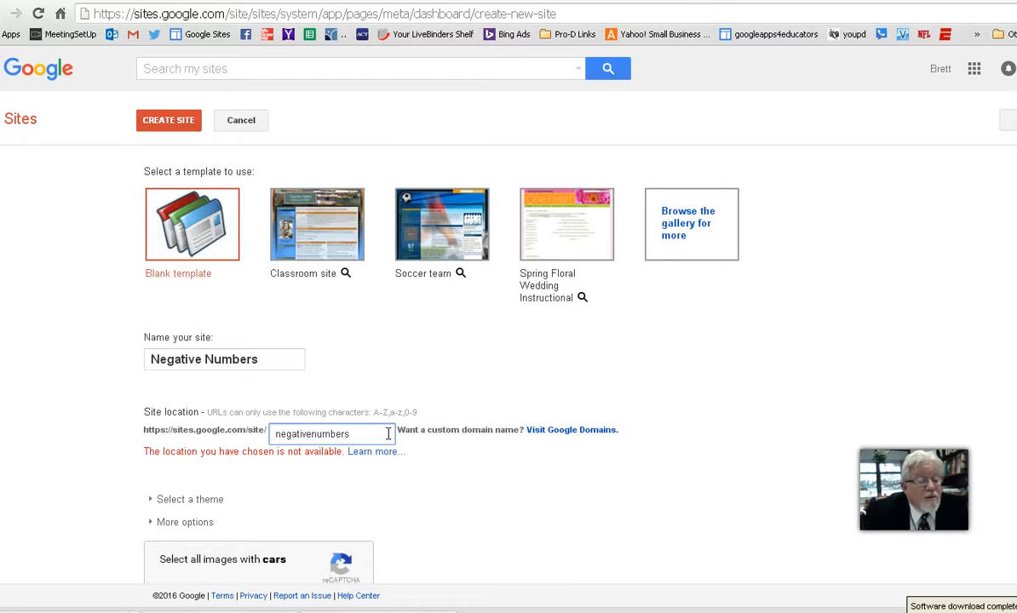
type("2")
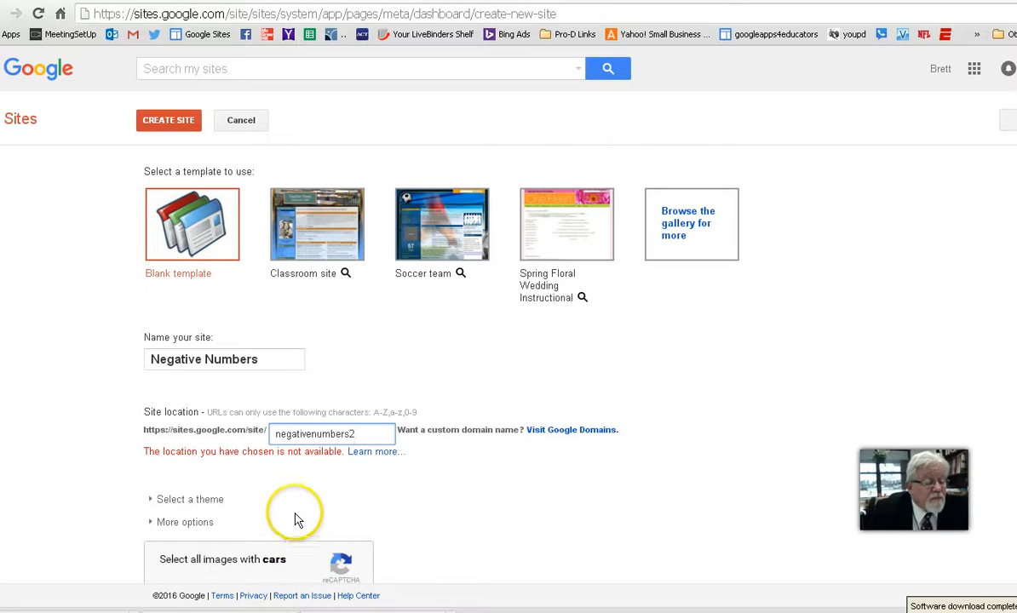
scroll(294, 517, "down", 1)
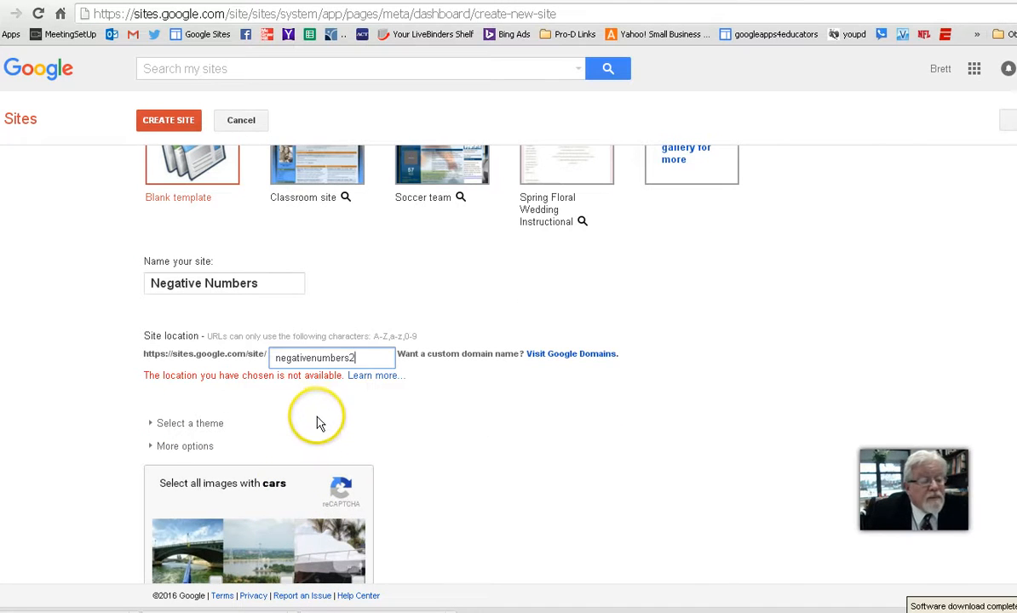
scroll(318, 418, "down", 1)
Step: Solve the street-sign and street-name image challenges so Negative_Numbers_1 gets created
scroll(314, 417, "down", 2)
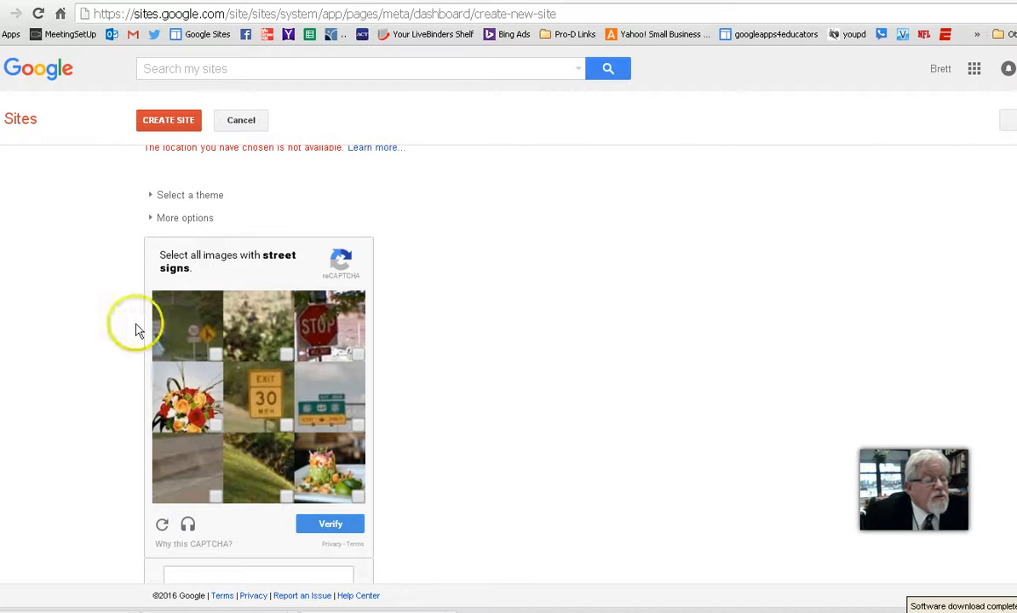
left_click(338, 330)
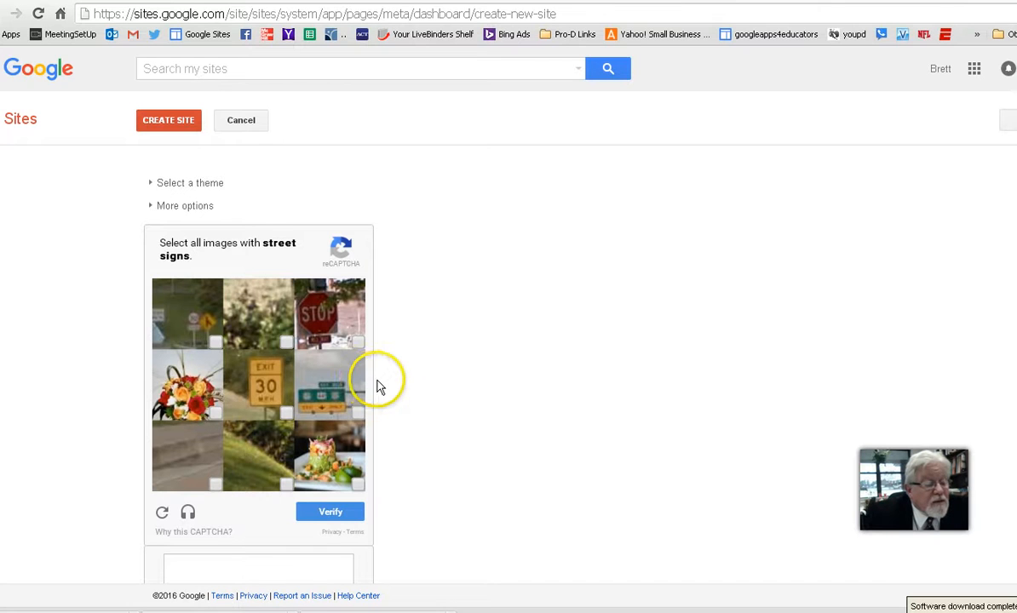
left_click(176, 465)
left_click(330, 512)
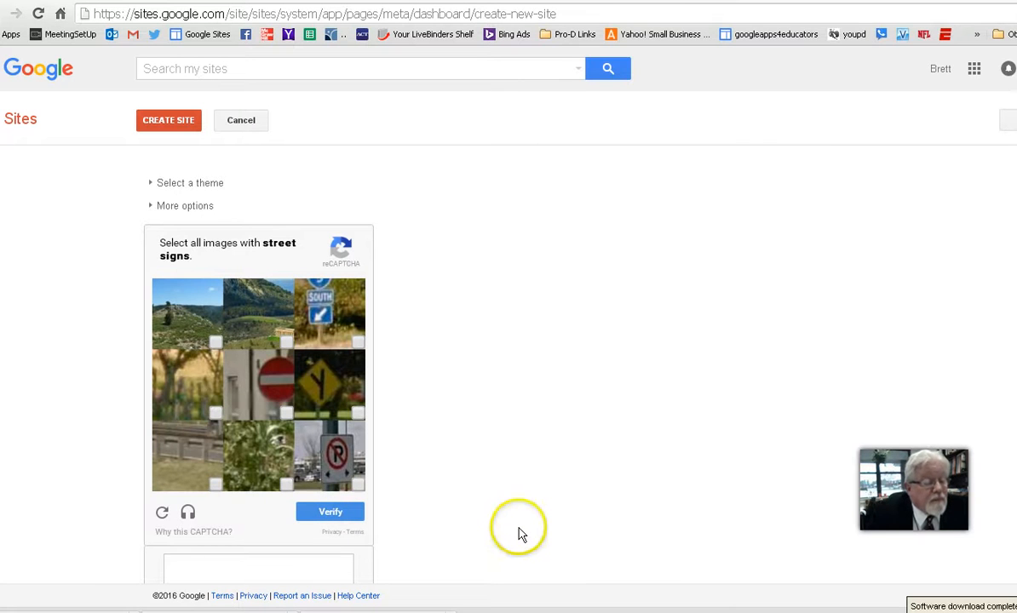
left_click(329, 518)
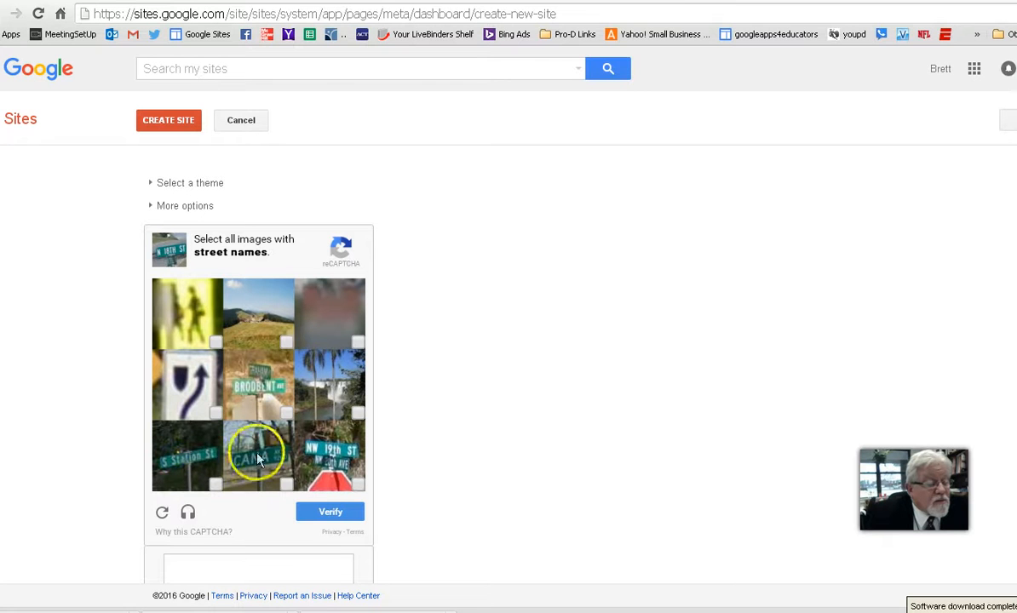
left_click(251, 387)
left_click(216, 487)
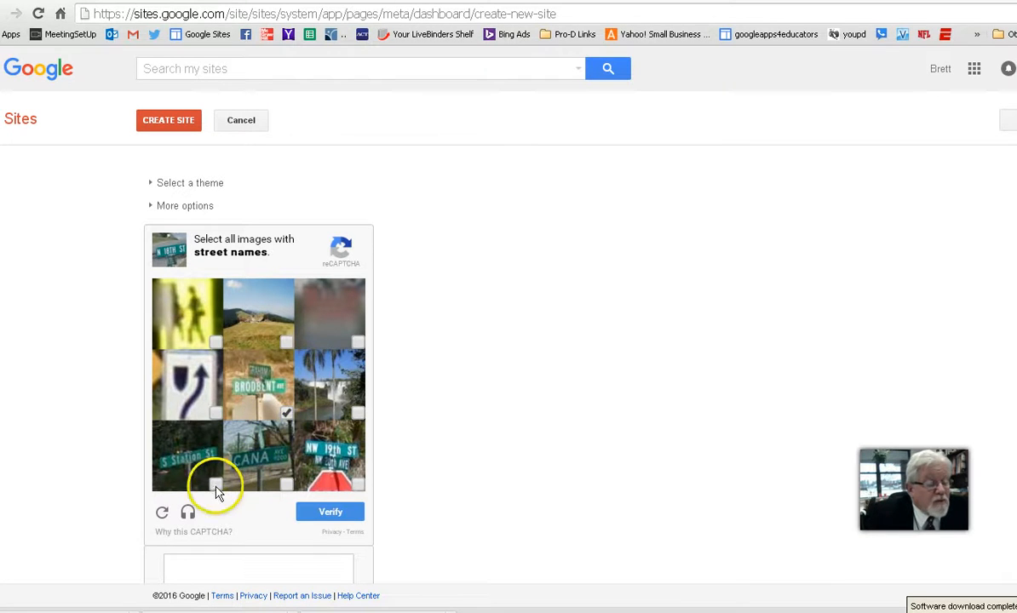
left_click(272, 479)
left_click(356, 487)
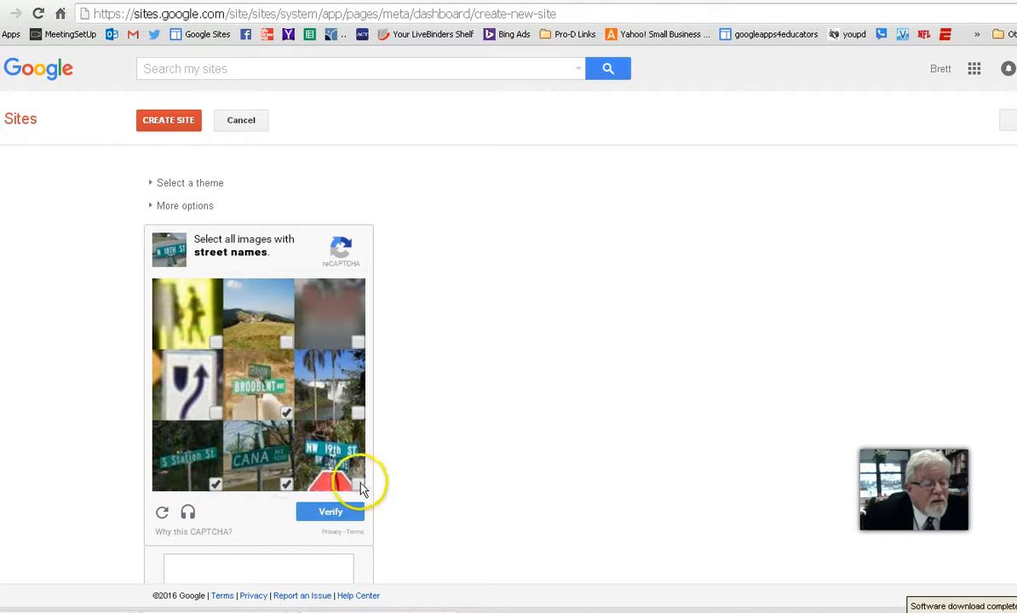
left_click(326, 517)
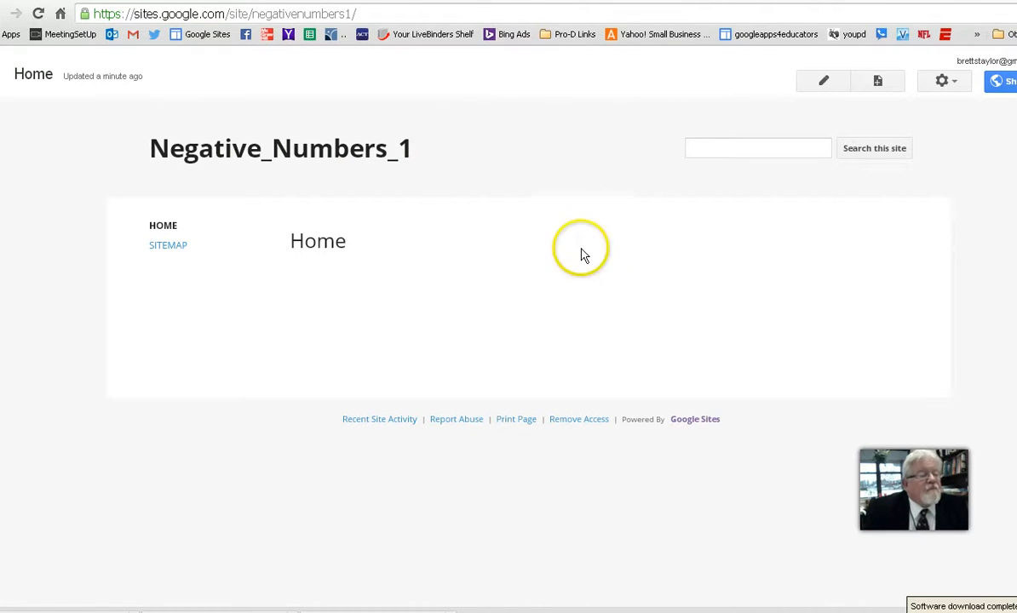
Step: Put the Negative_Numbers_1 Home page into edit mode
left_click_drag(341, 14, 71, 12)
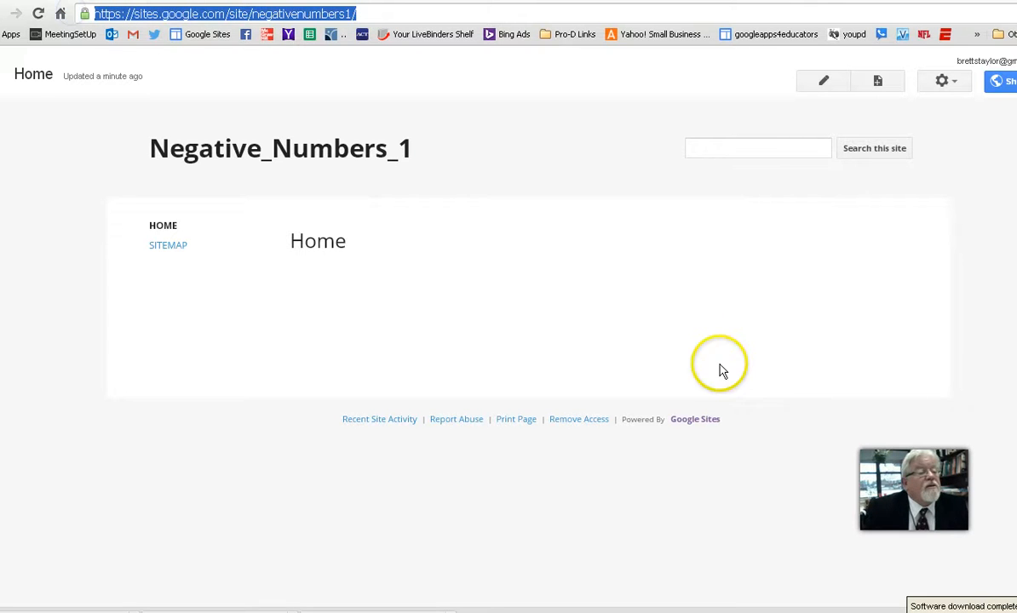
left_click(615, 323)
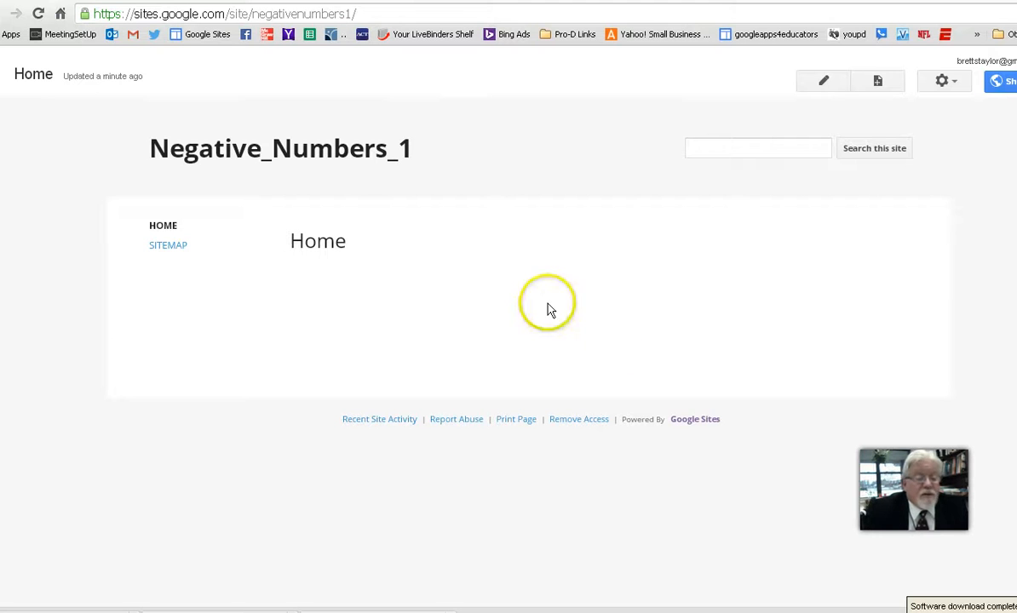
left_click(824, 82)
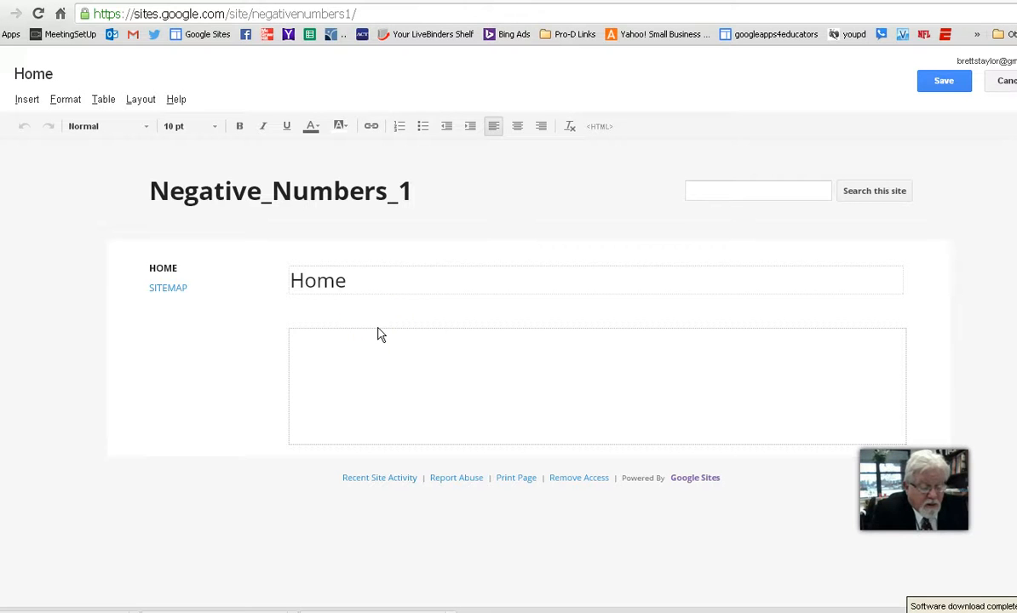
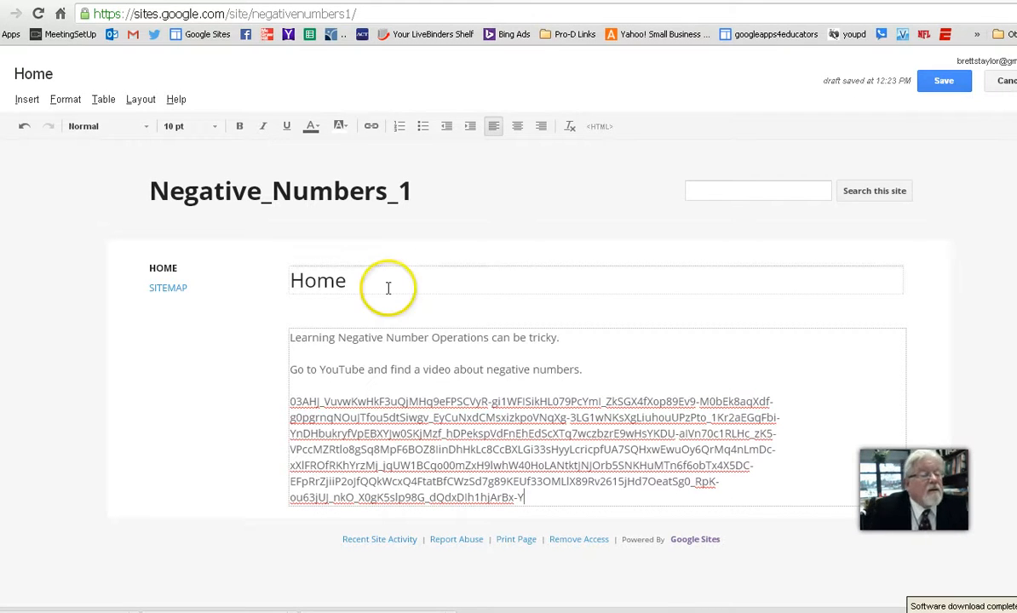
Step: Write the negative number operations intro and the YouTube video line, undoing a stray paste
left_click(24, 126)
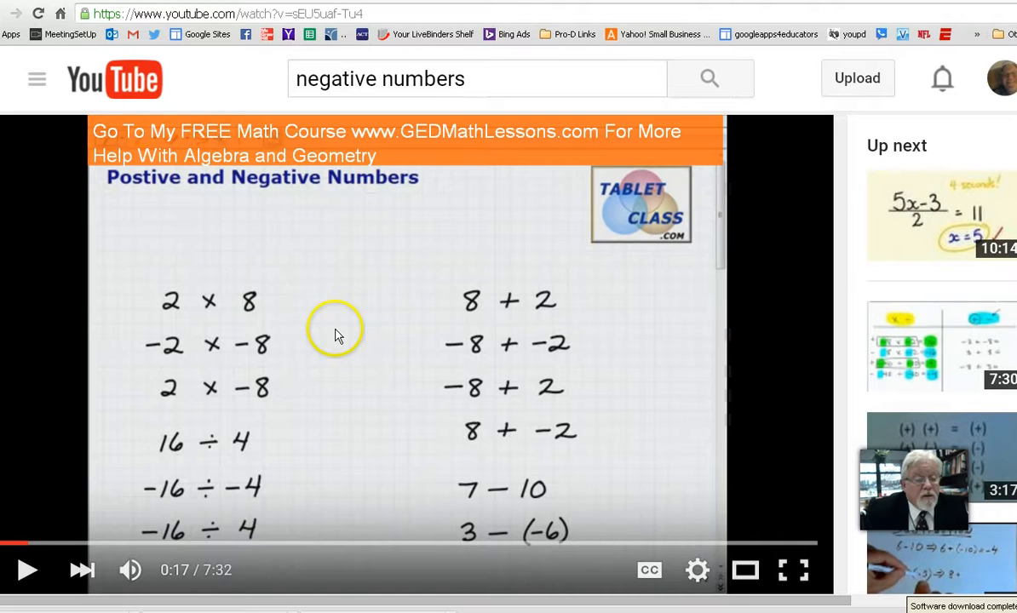
Step: Select the YouTube video's web address to copy it
left_click(410, 11)
key("ctrl+c")
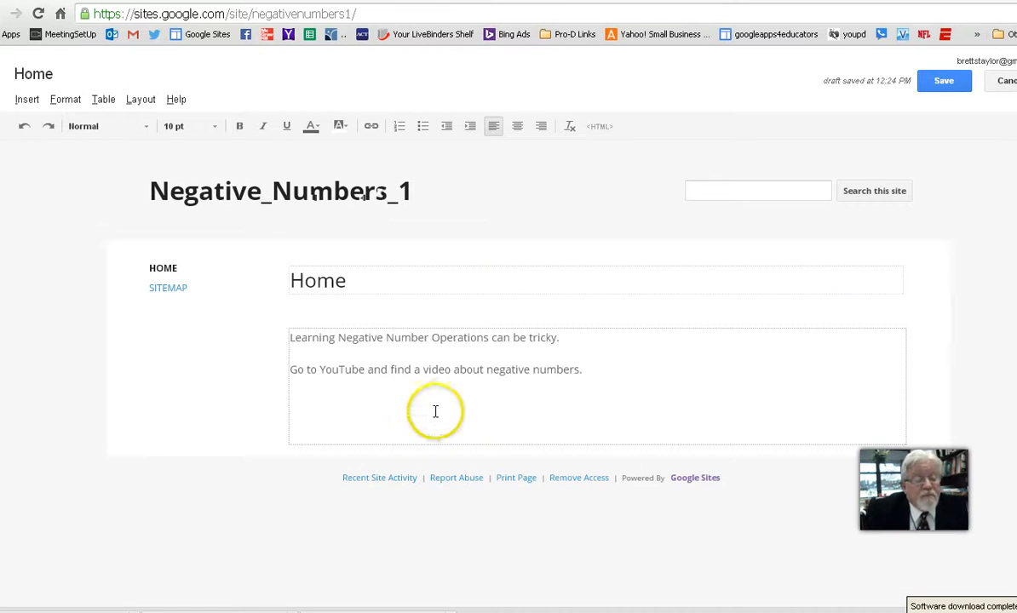
Step: Add a line 'or watch this one-' followed by the pasted YouTube video URL
left_click(306, 386)
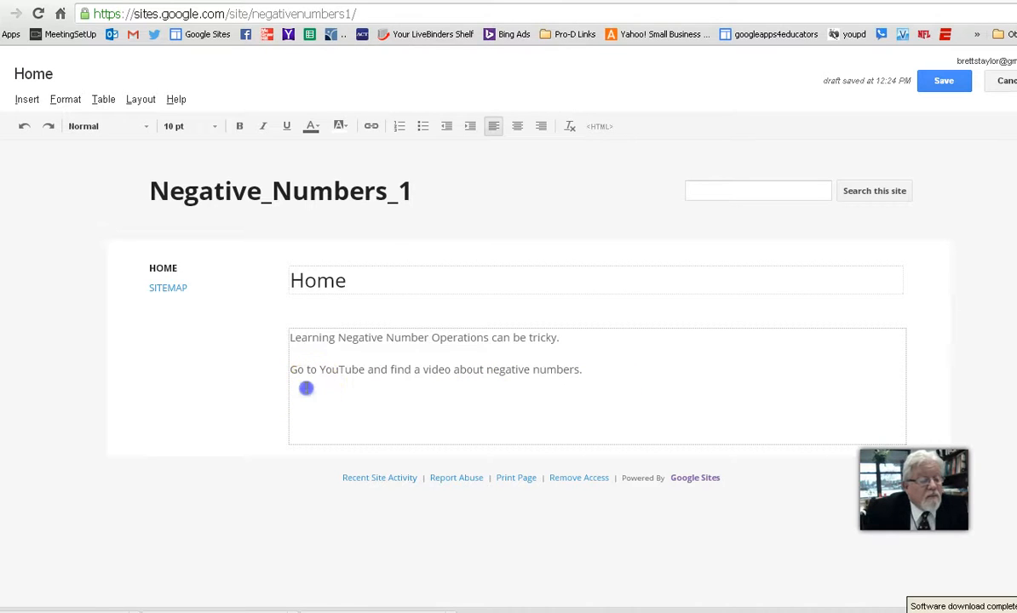
type("or ")
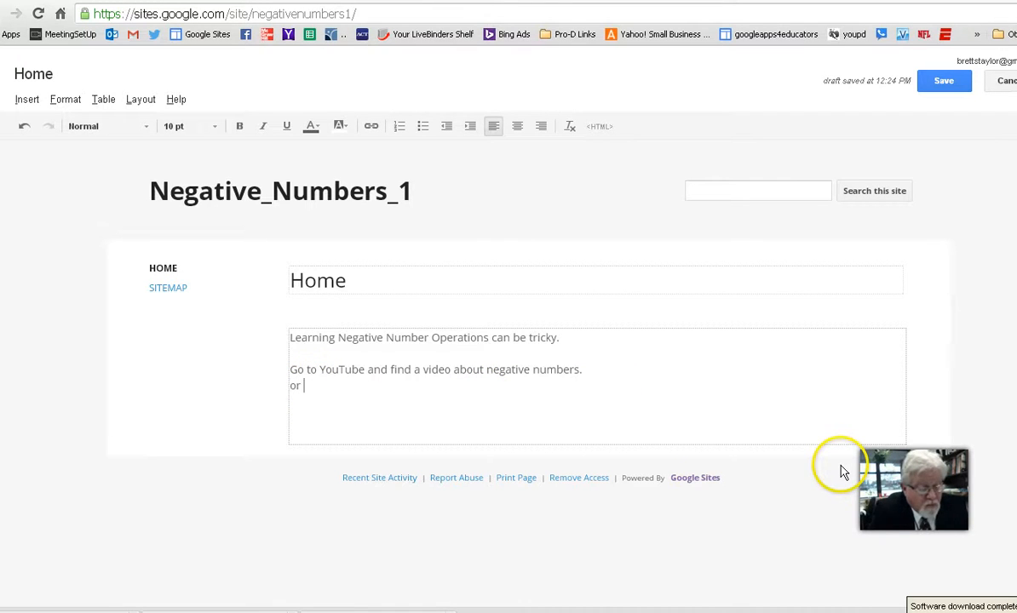
type("watch ")
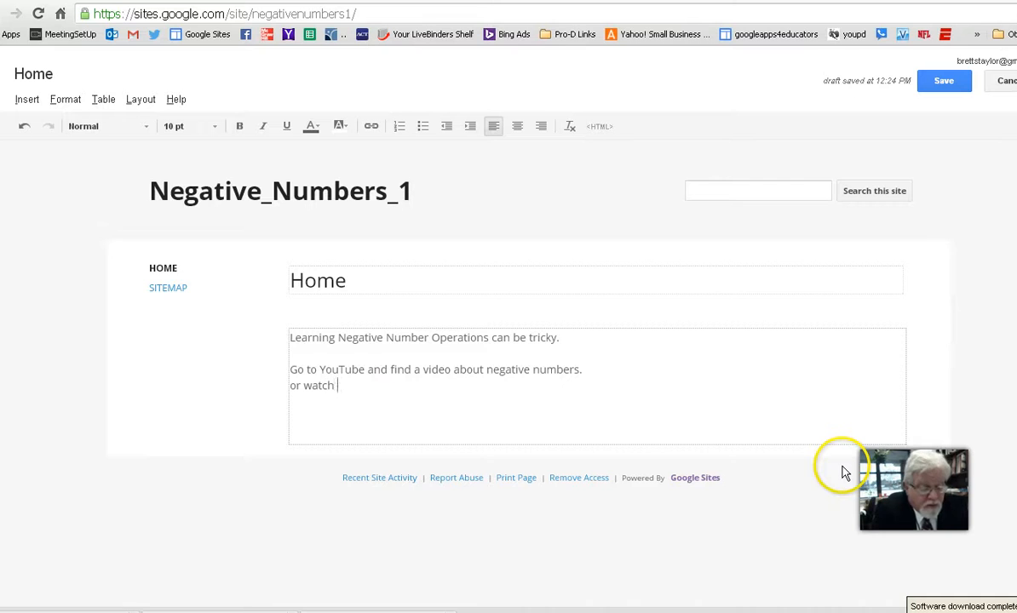
type("this one")
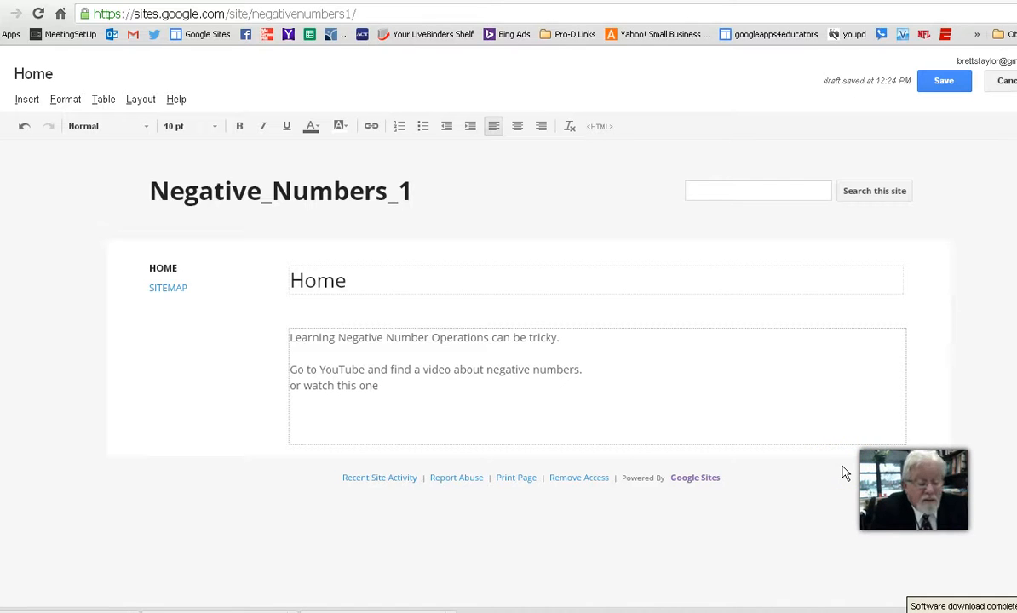
type("-")
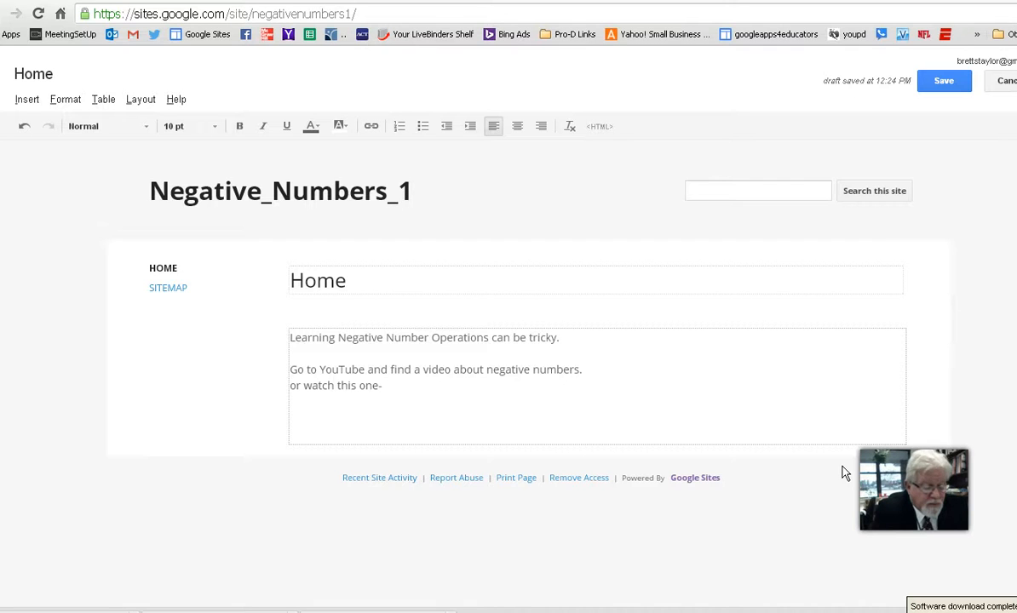
key("ctrl+v")
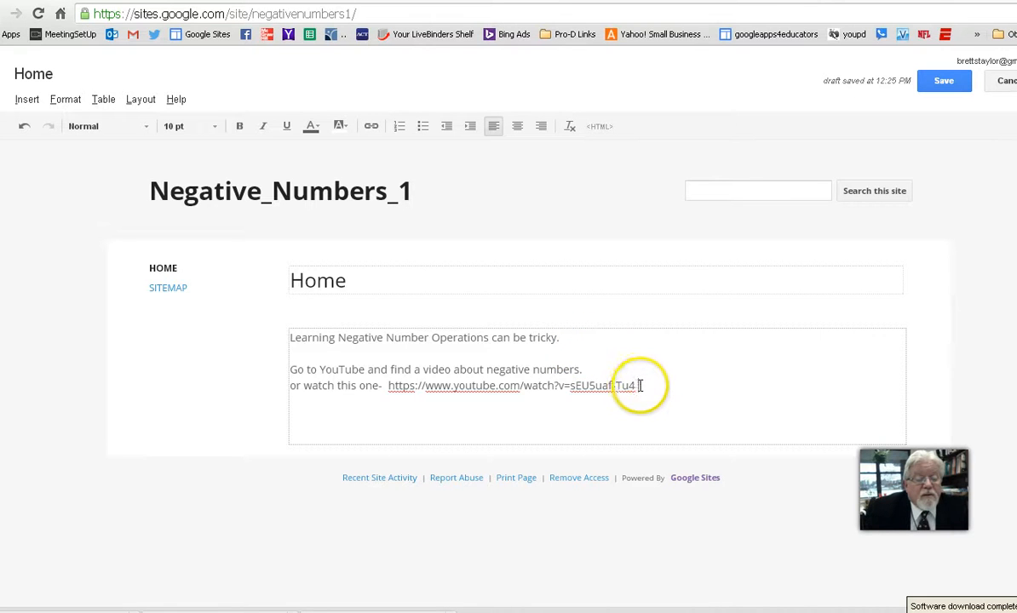
left_click_drag(641, 385, 386, 388)
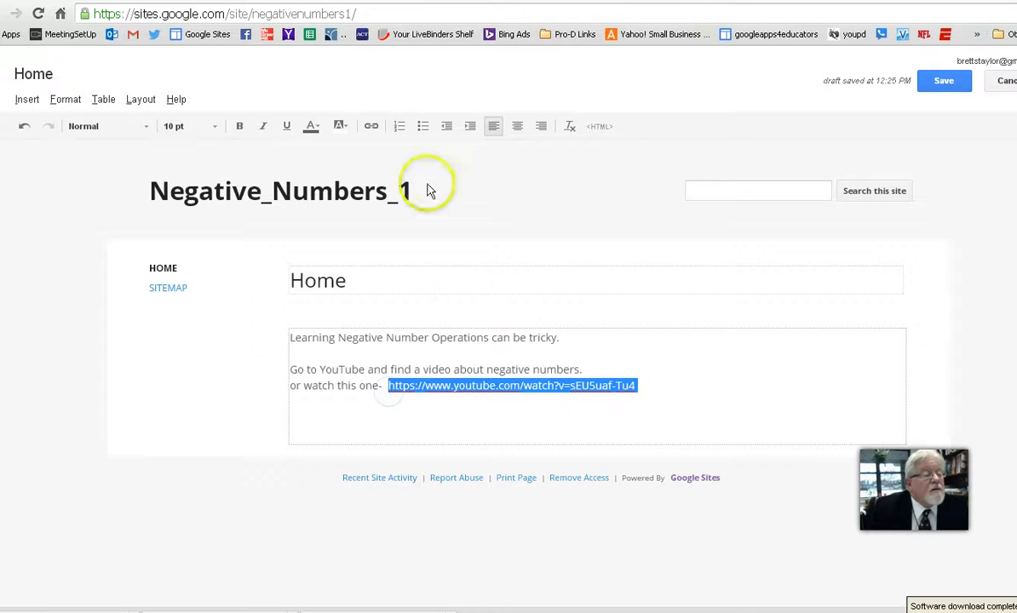
Step: Make the YouTube video address on the 'or watch this one-' line a clickable link
left_click(26, 99)
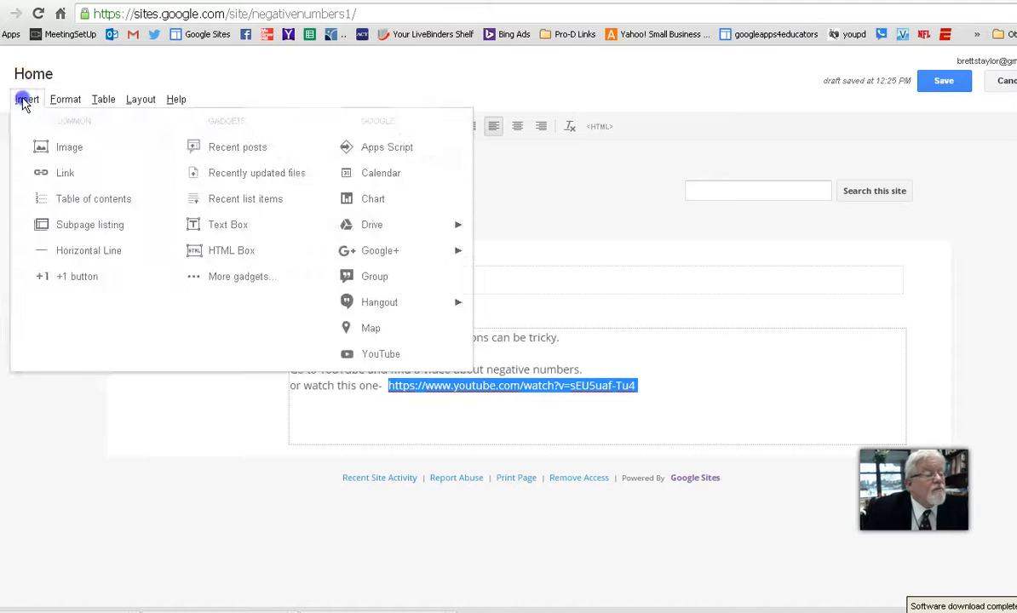
left_click(57, 174)
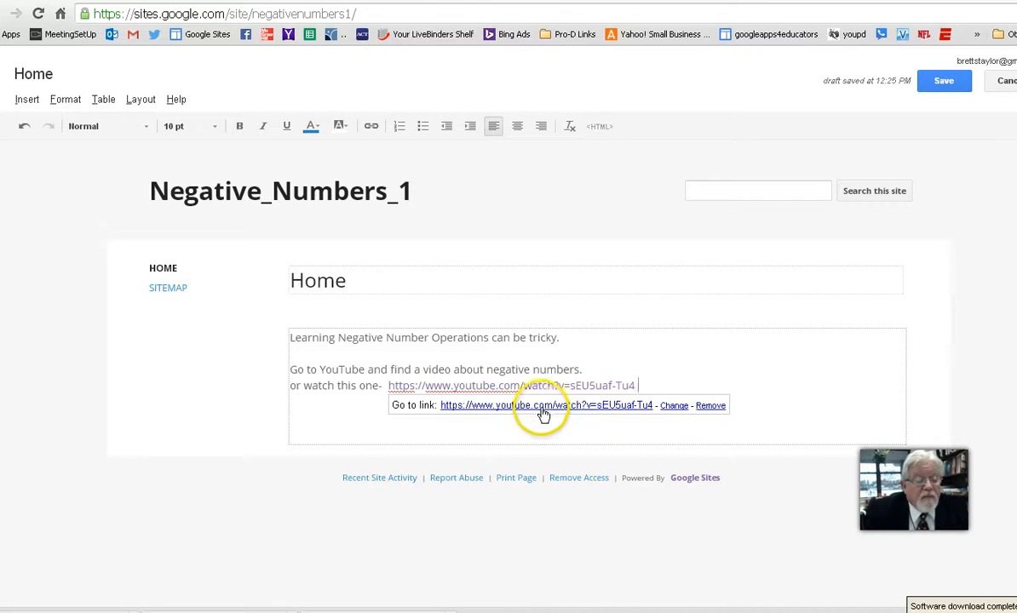
left_click(809, 427)
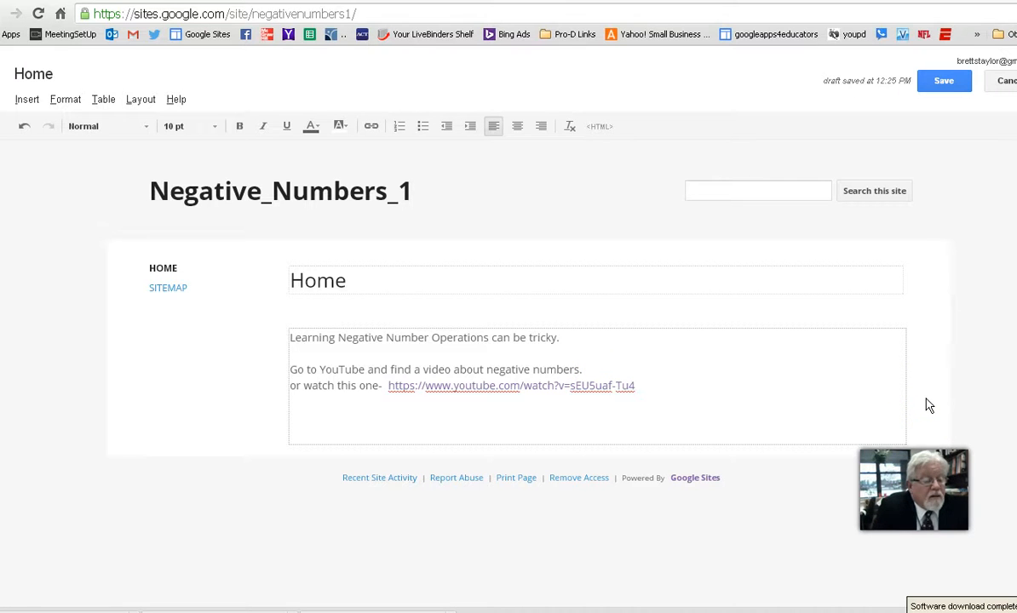
left_click(626, 213)
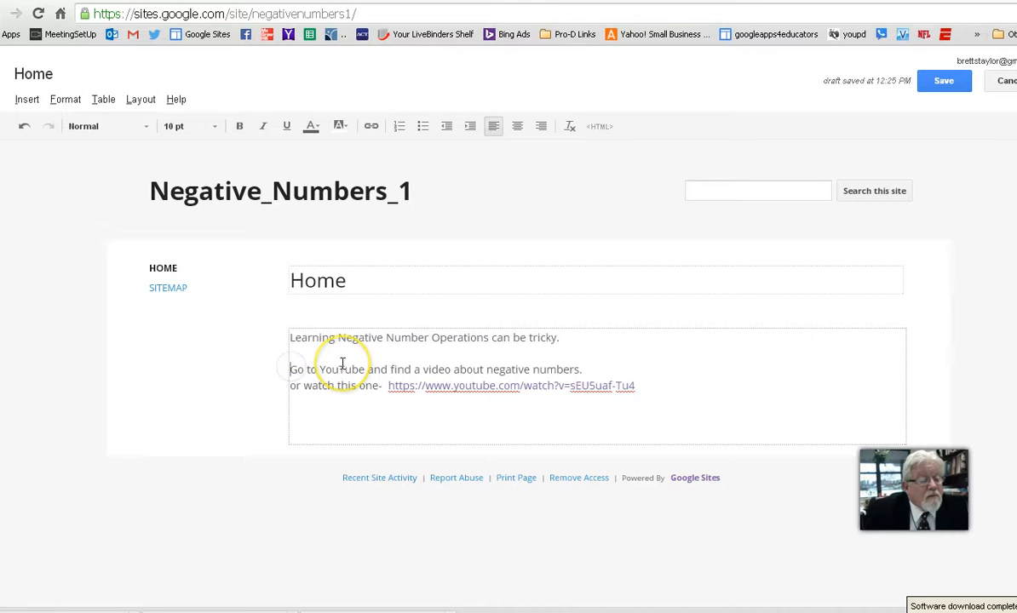
Step: Start the YouTube line with '1) Watch a teaching video-' and begin linking the word 'YouTube'
type("1)")
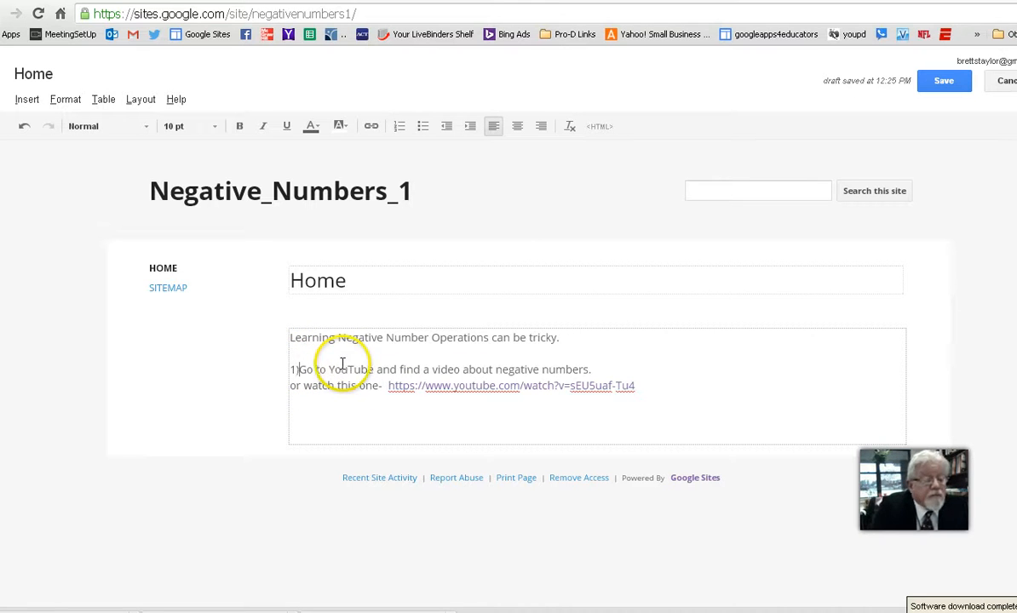
type(" Watch a")
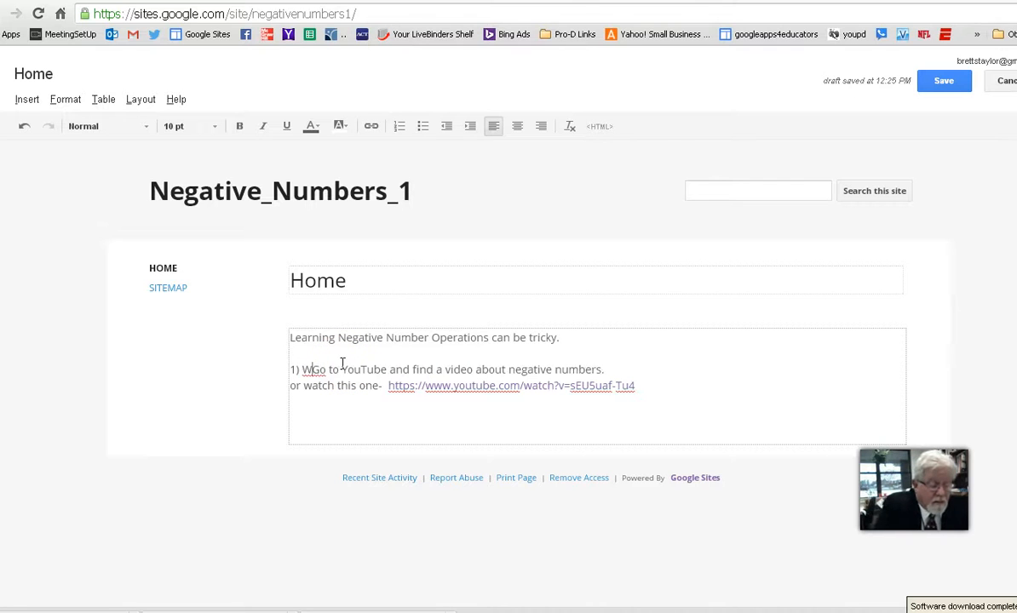
type(" teach")
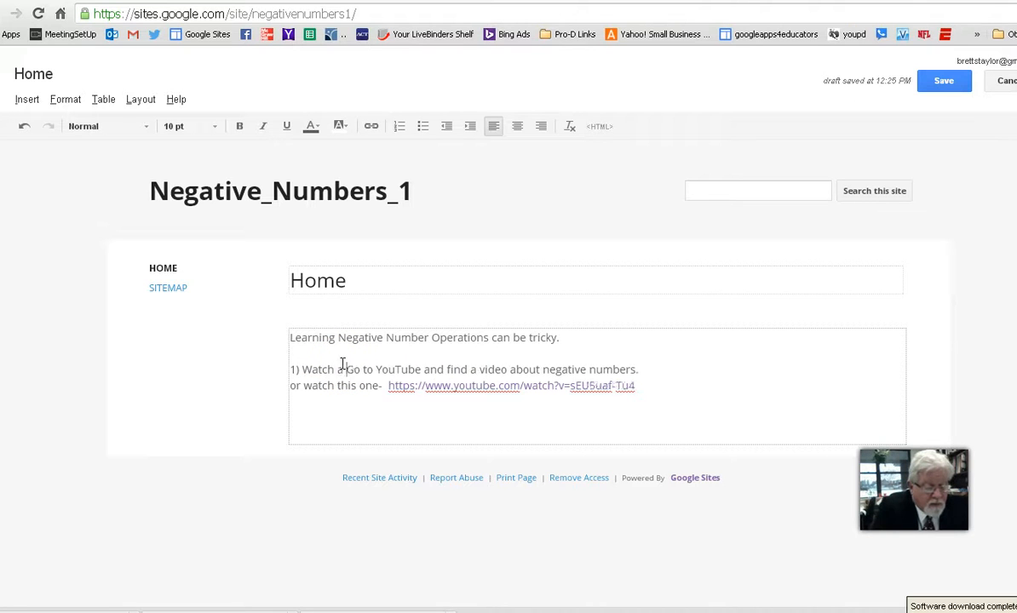
type("ing vid")
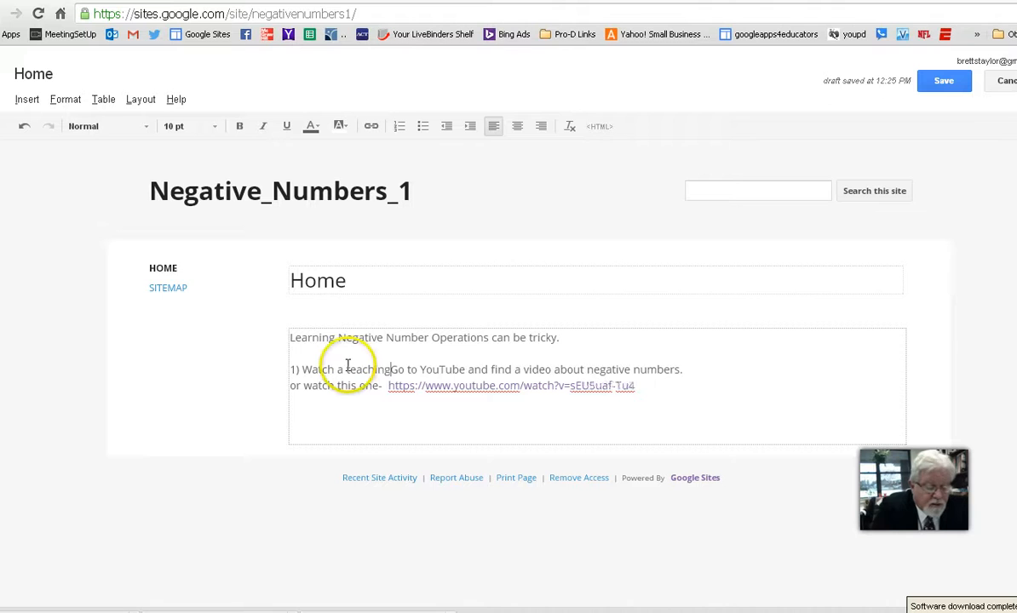
type("eo")
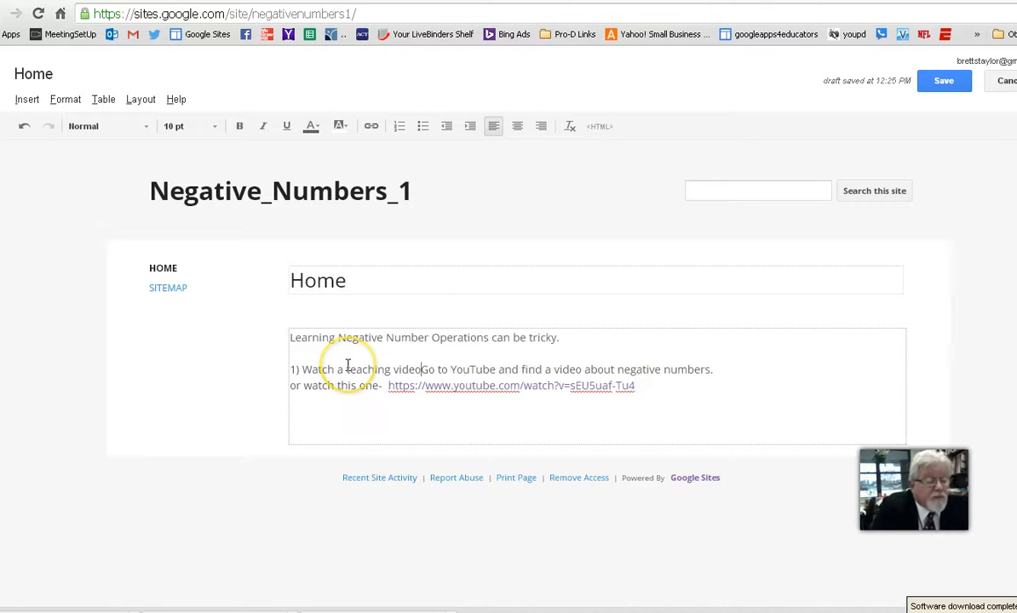
type("-")
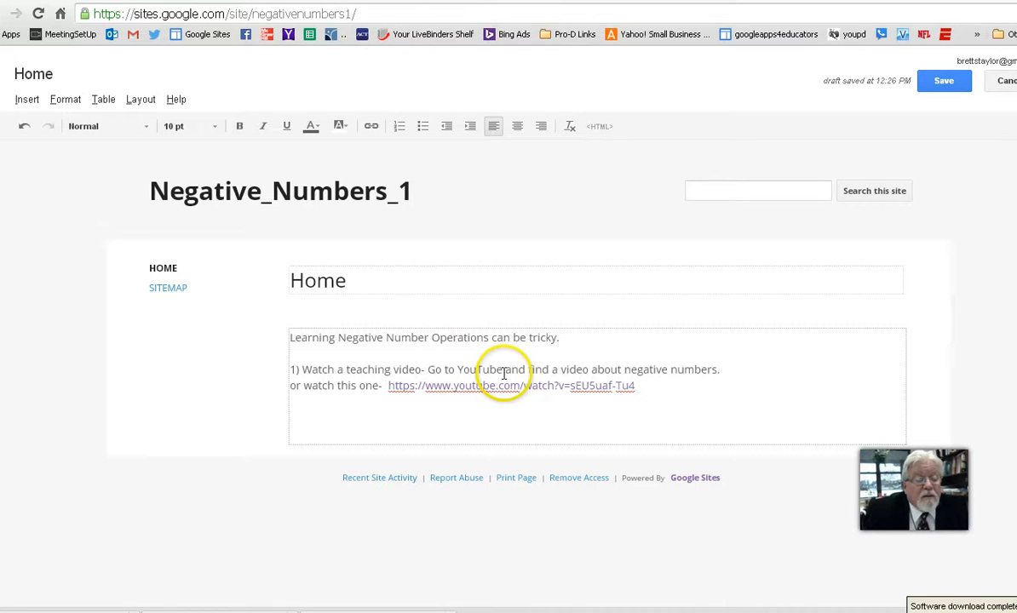
left_click_drag(502, 369, 457, 369)
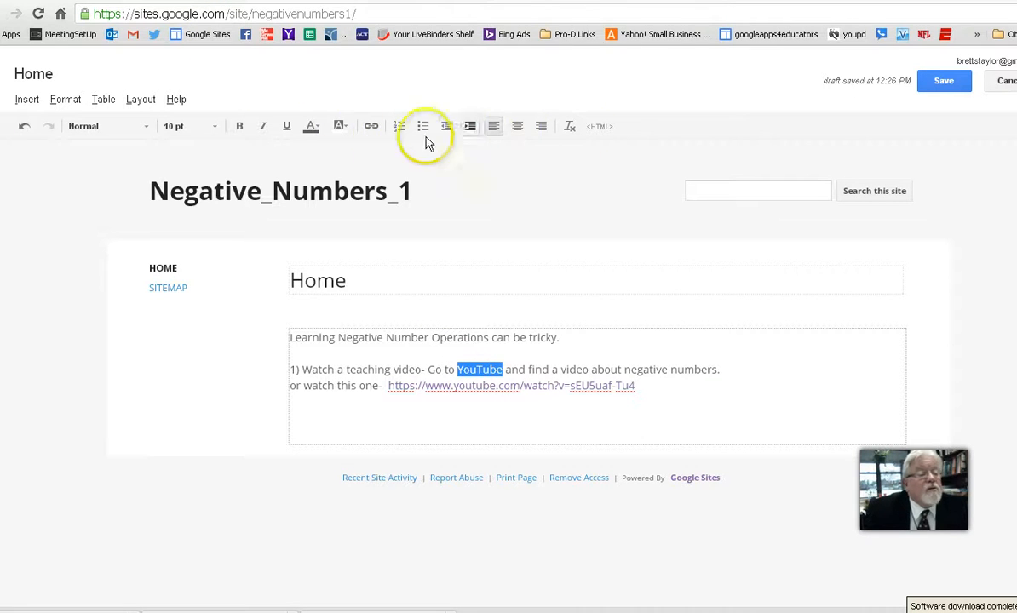
left_click(372, 127)
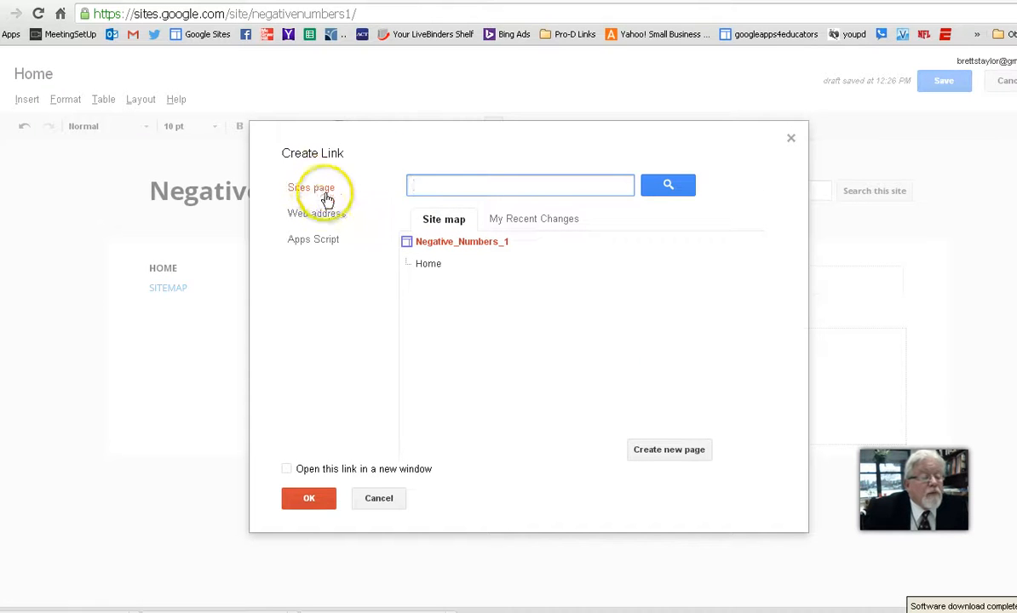
left_click(316, 215)
left_click(470, 254)
type("www.Yo")
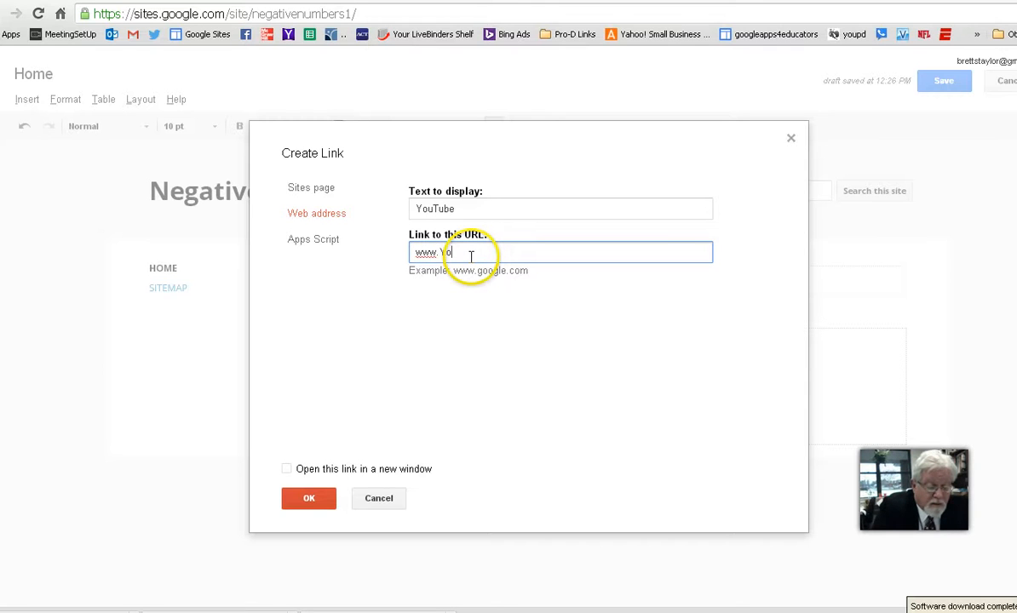
type("uTube.com")
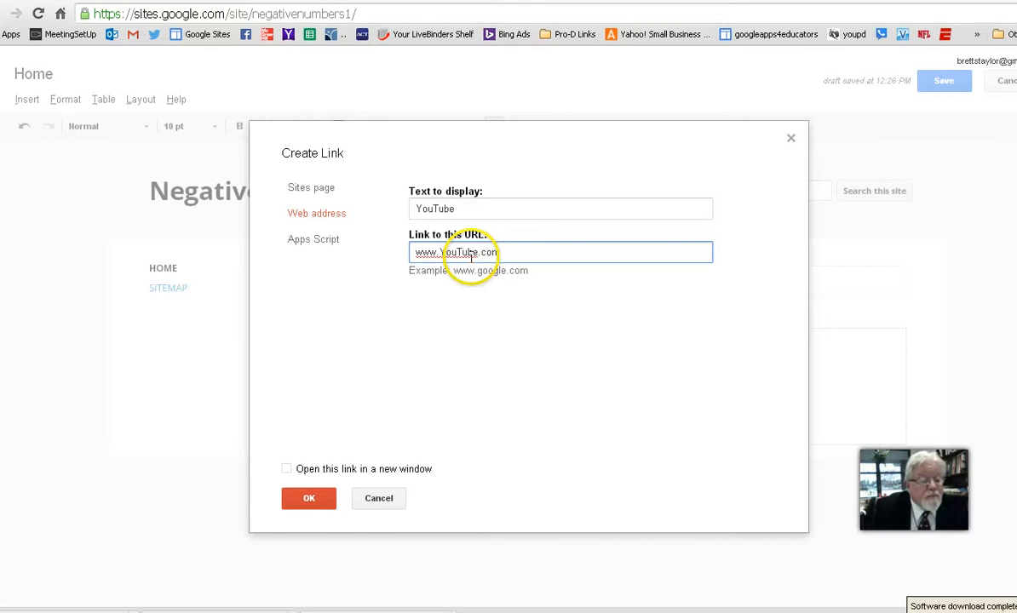
left_click(286, 470)
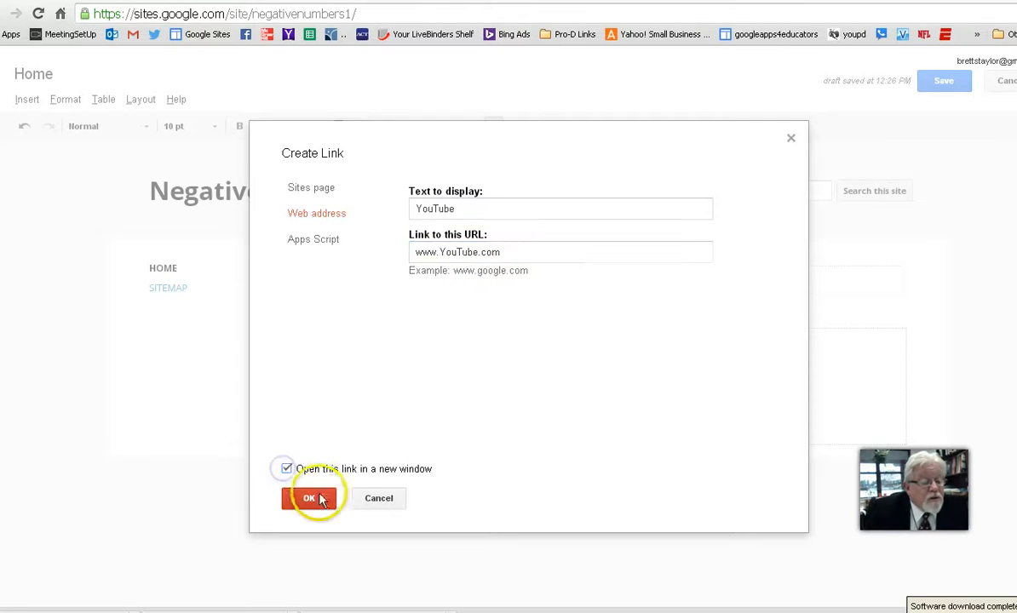
left_click(306, 499)
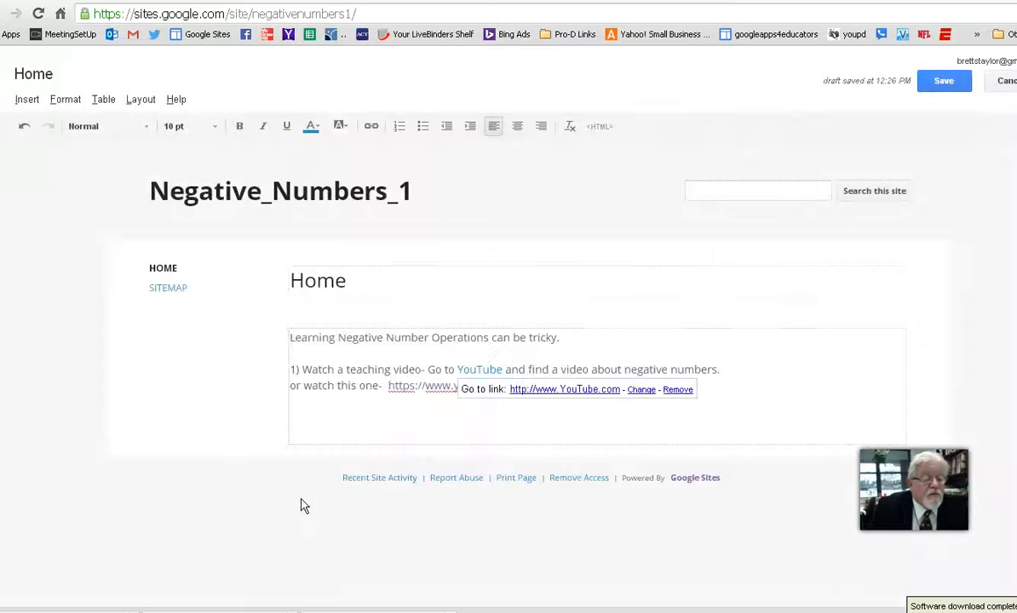
Step: Add the line '2) Watch this PowerPoint-' below the video link and bring up the presentation
left_click(430, 433)
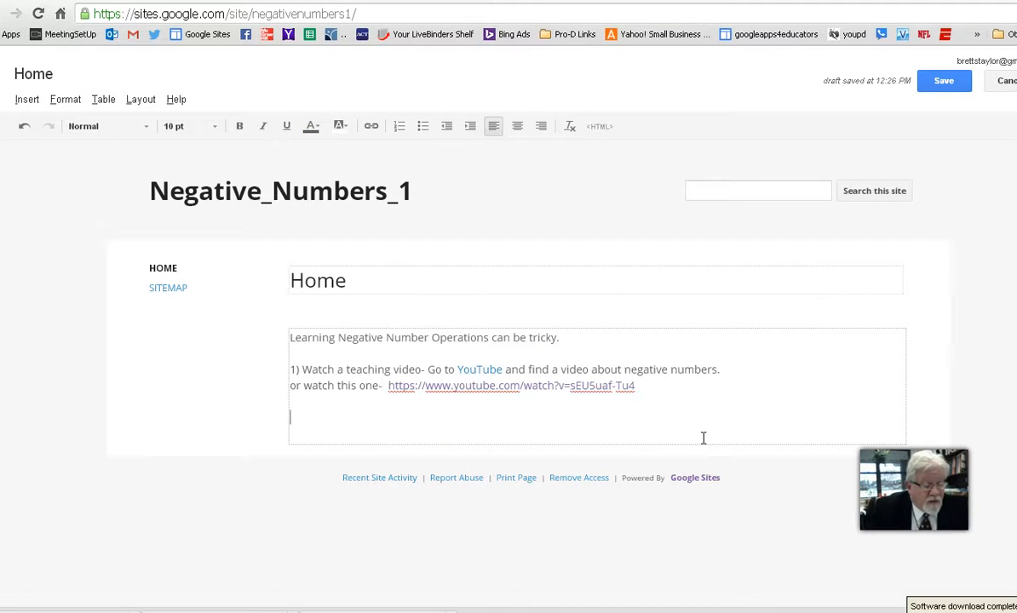
type("2)")
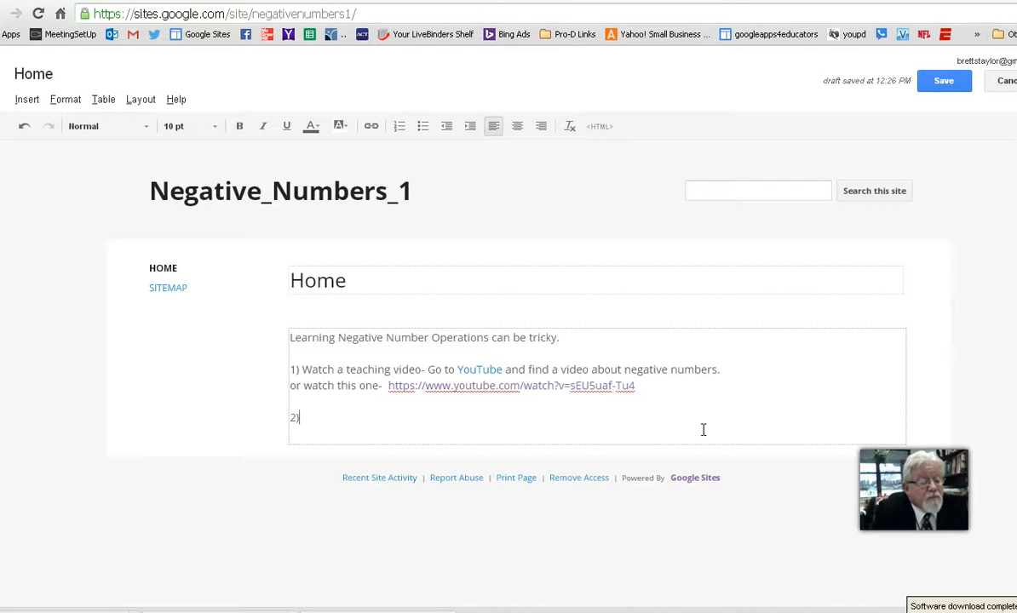
type(" Wa")
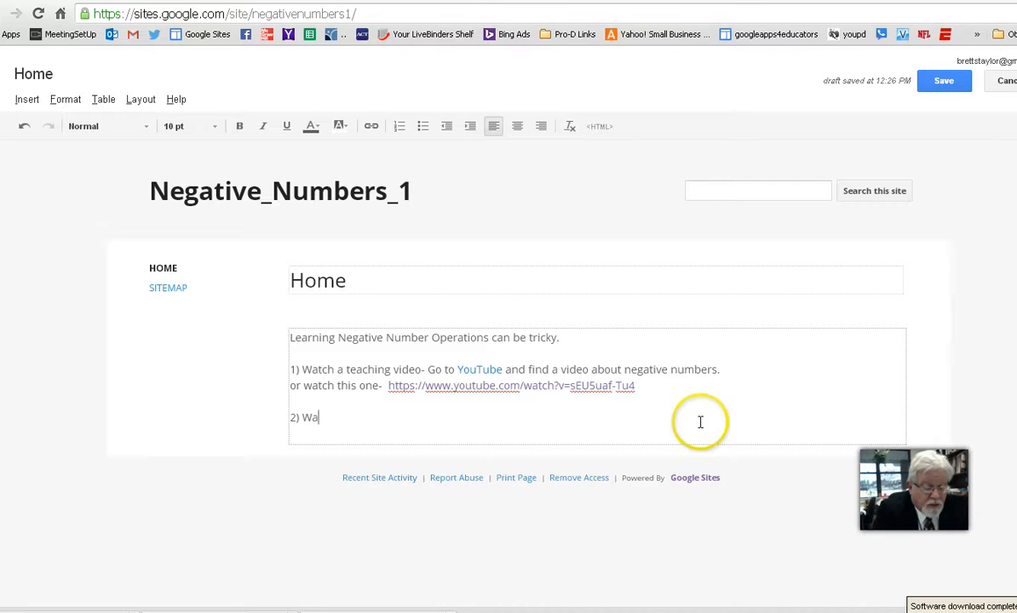
type("tch t")
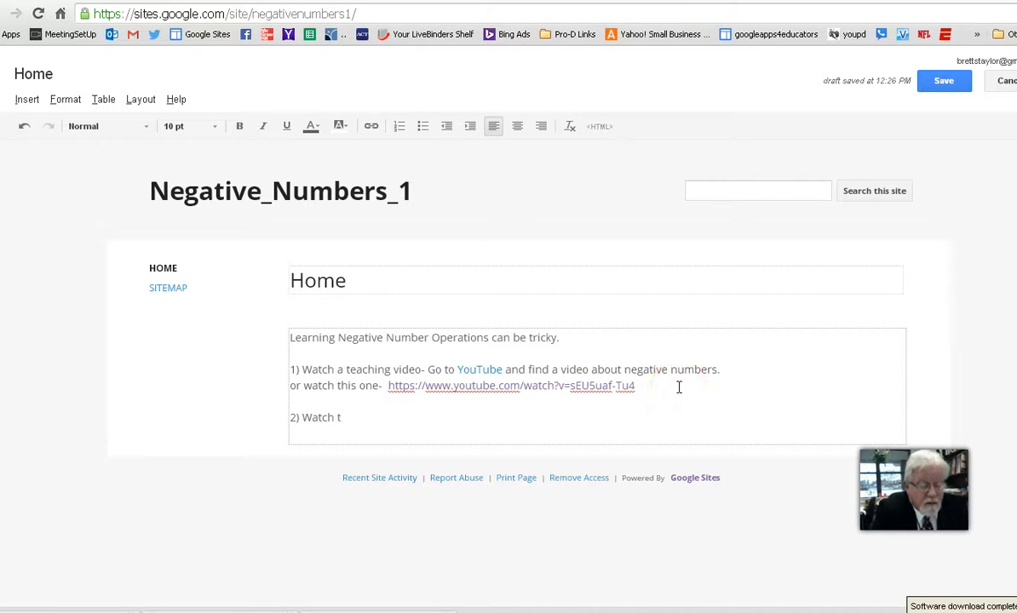
type("his")
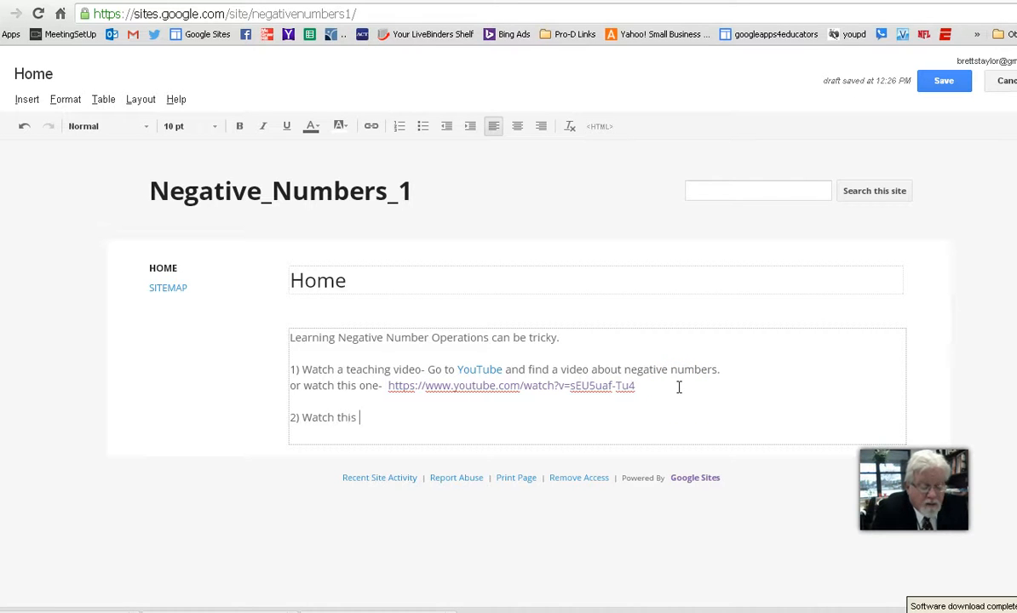
type(" Poe")
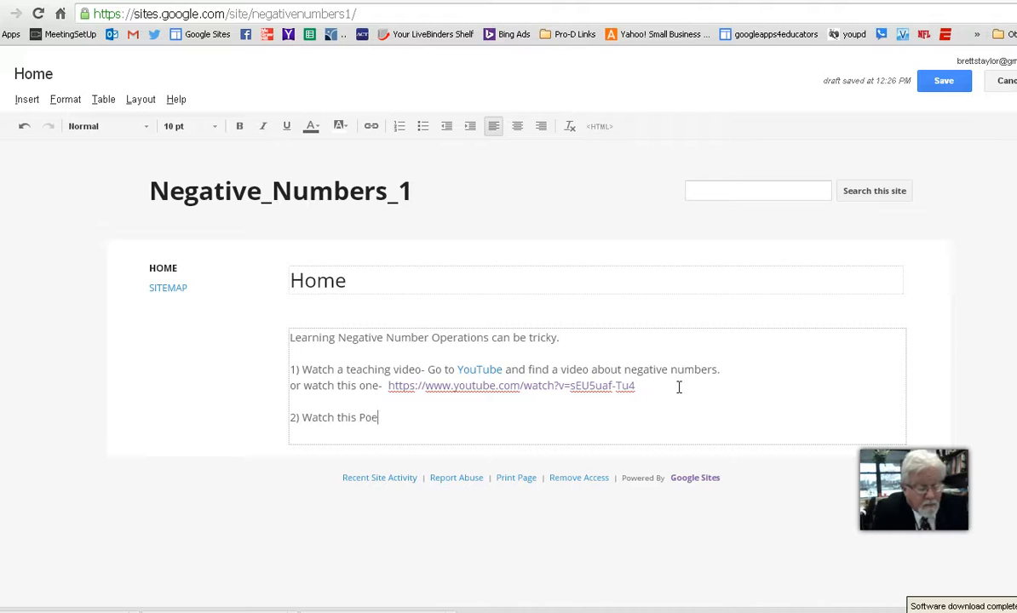
key("BackSpace")
type("wer")
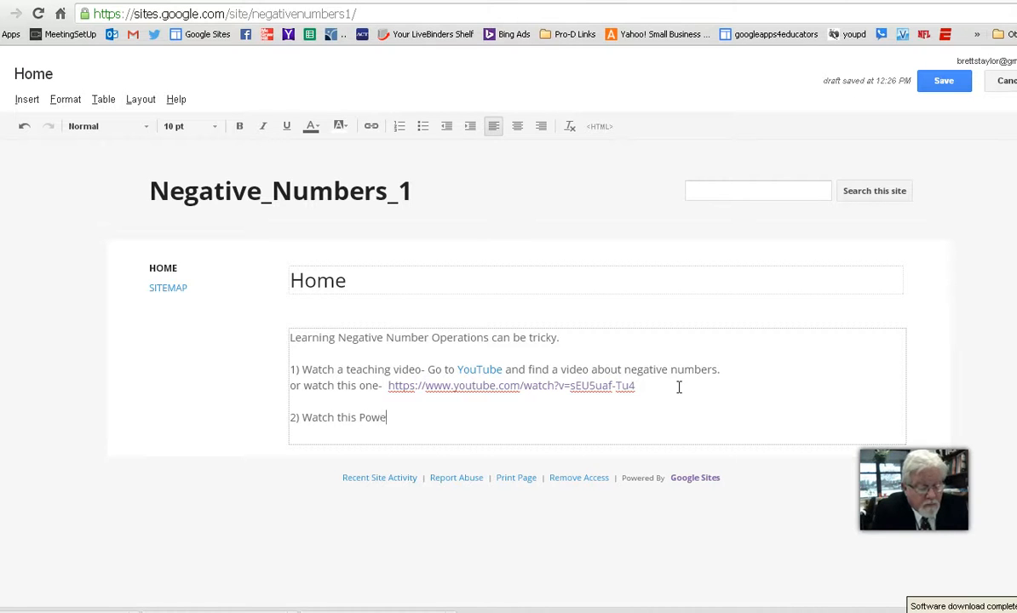
type("Poin")
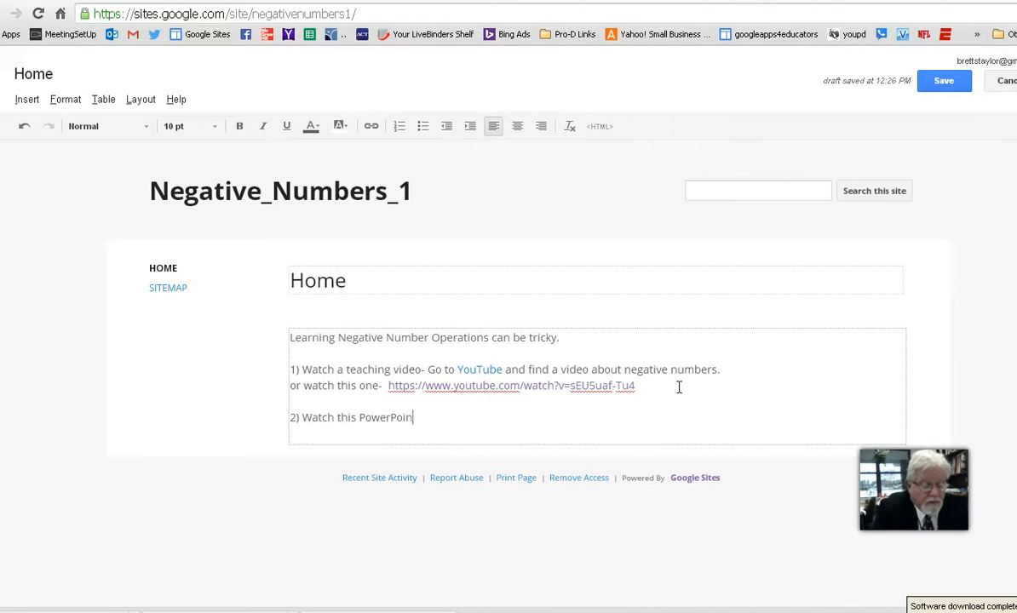
type("t-")
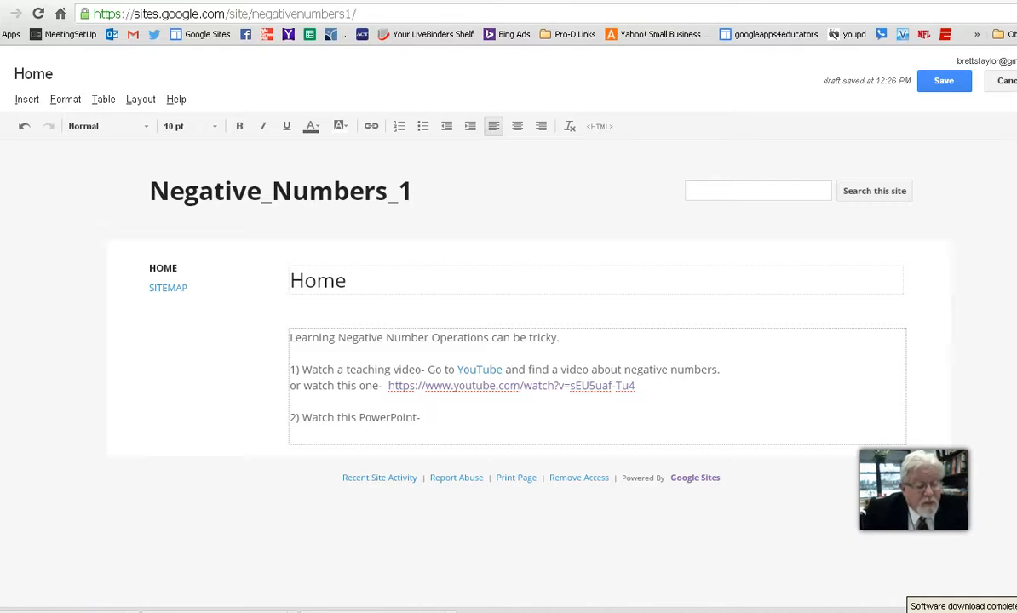
left_click(457, 610)
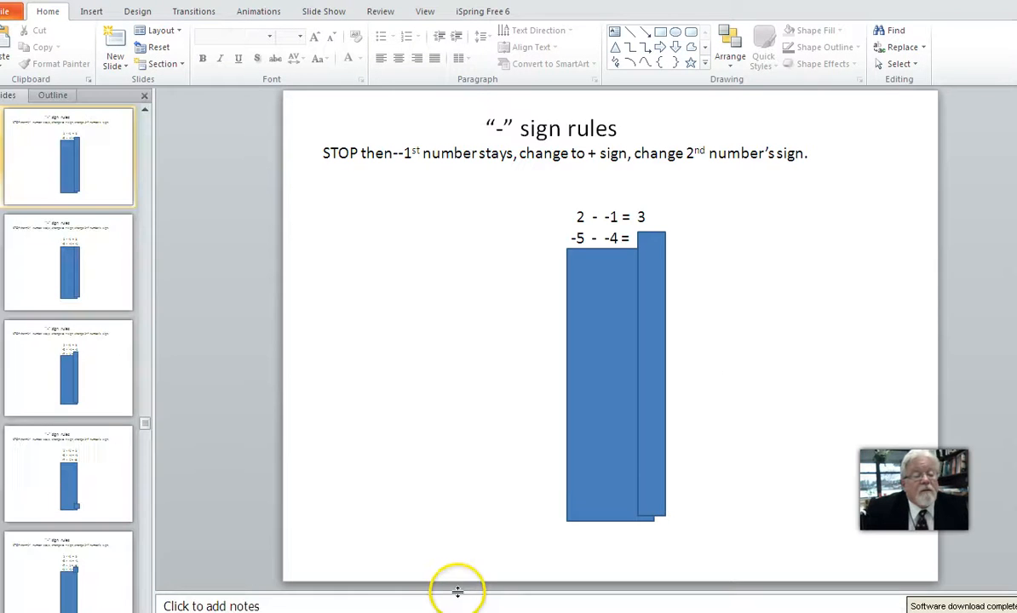
Step: Return the presentation to its title slide, then go back to the browser's Gmail tab
scroll(451, 506, "up", 1)
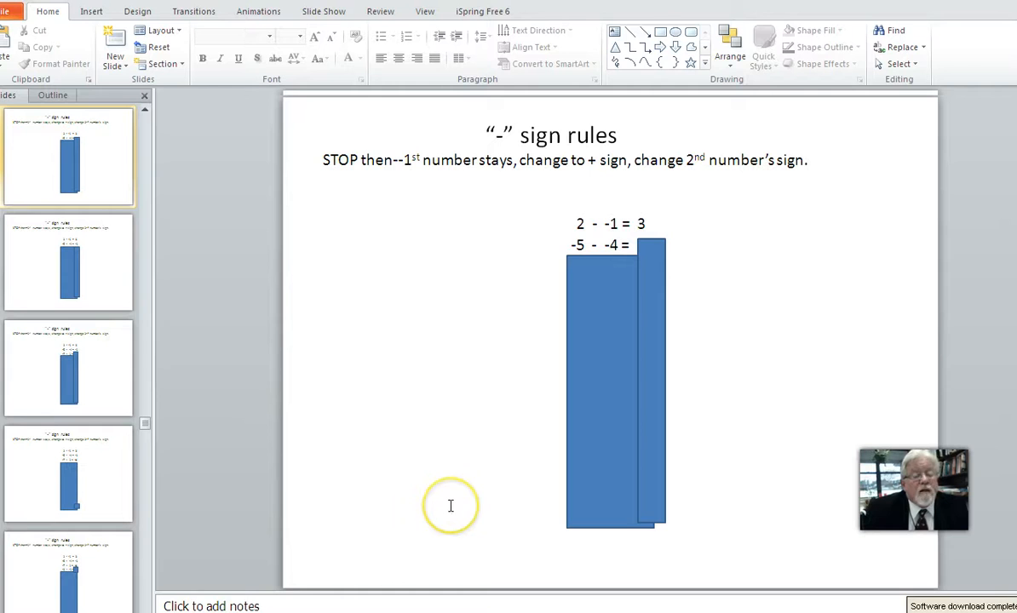
scroll(451, 506, "up", 1)
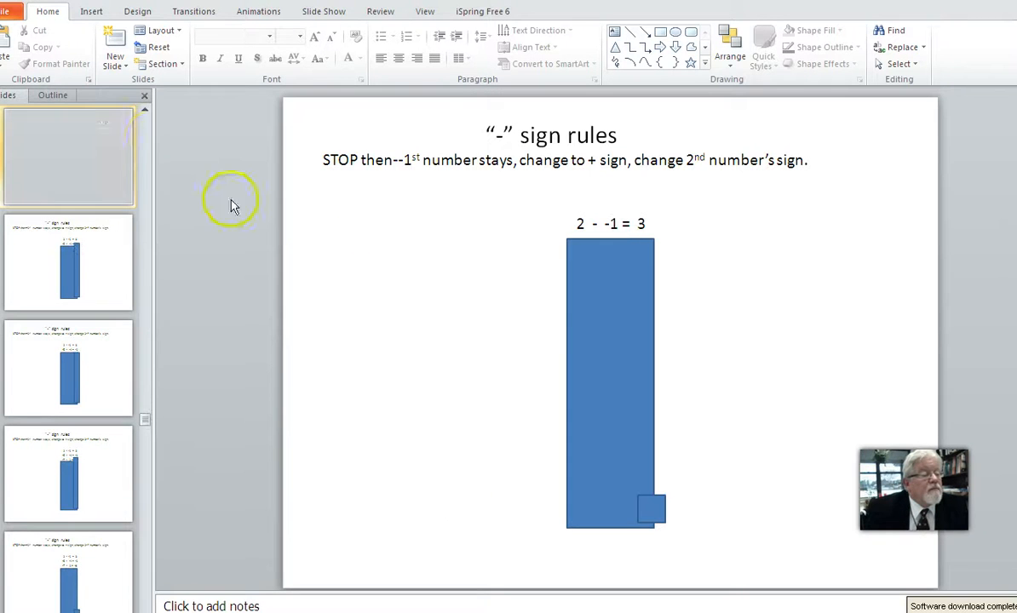
left_click(146, 128)
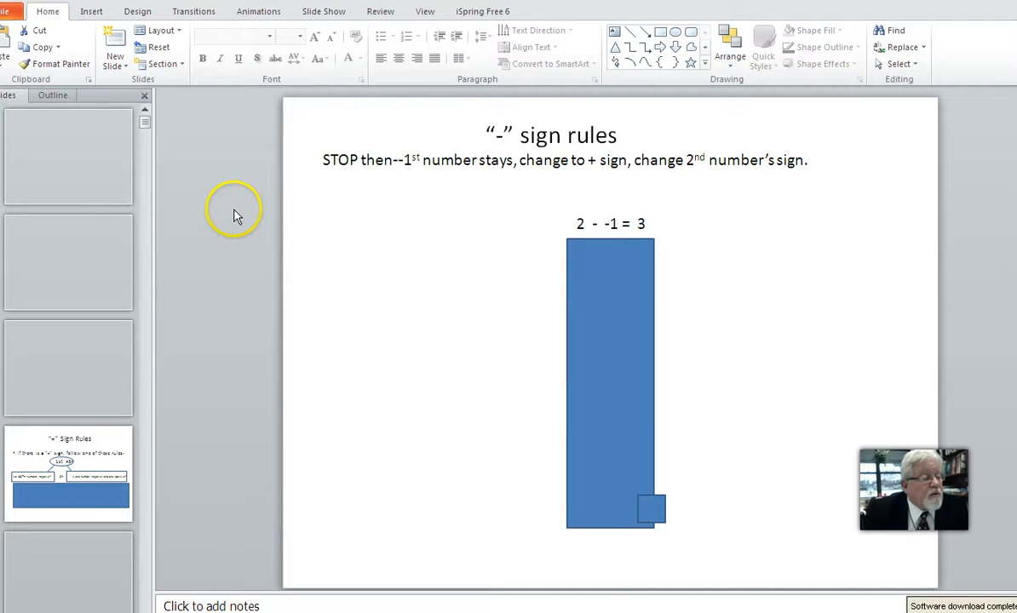
left_click(60, 150)
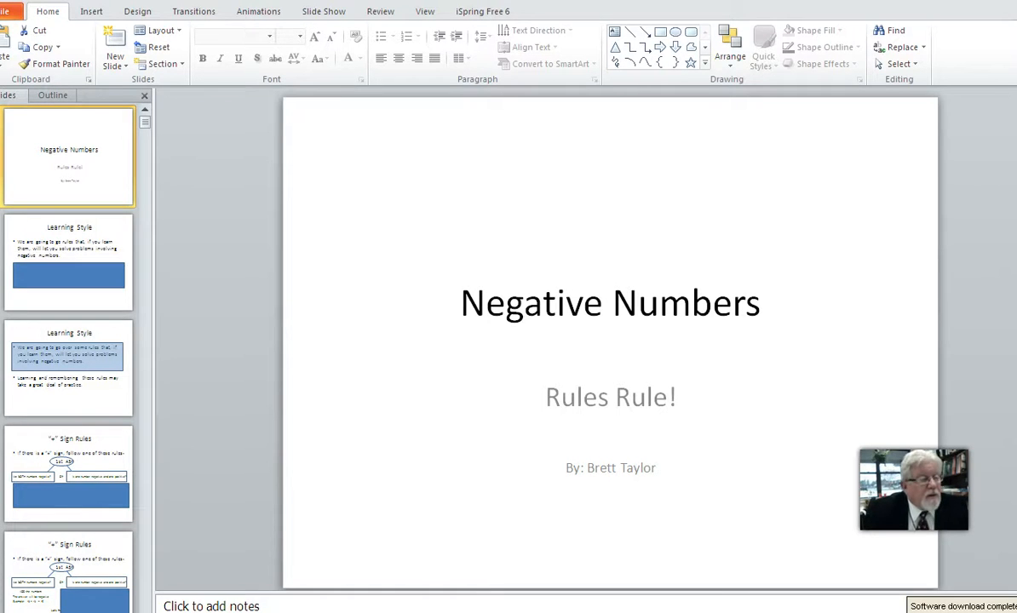
left_click(278, 610)
left_click(167, 2)
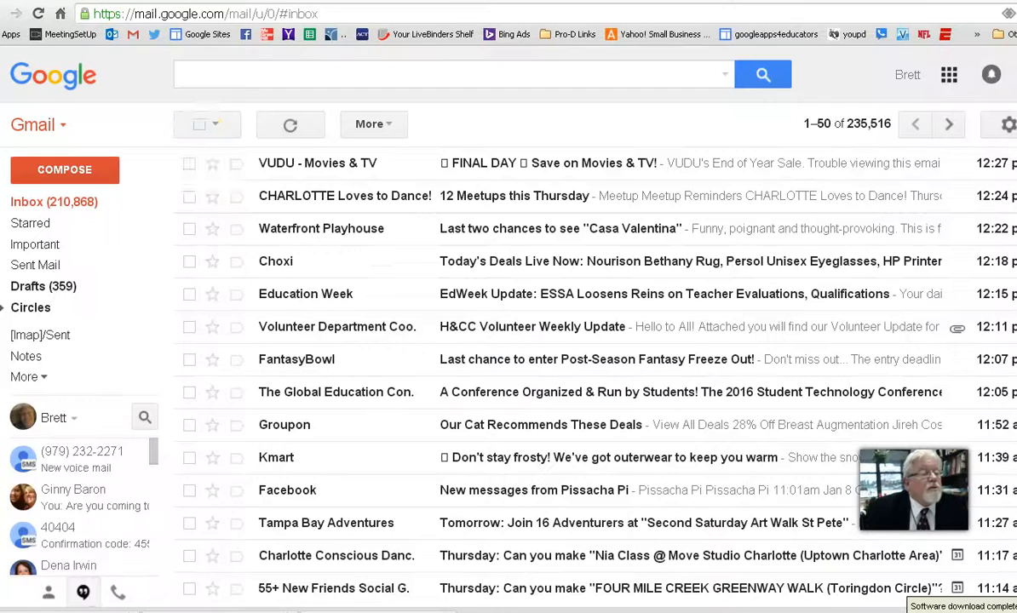
Step: Open Google Drive from the apps launcher and create a folder named NegativeNumbers
left_click(949, 75)
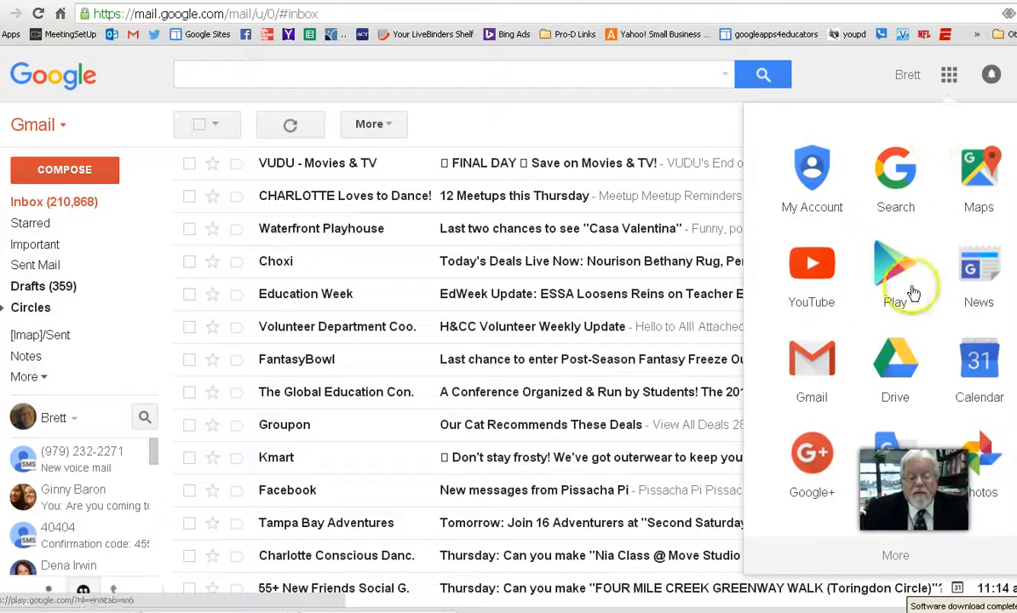
left_click(890, 362)
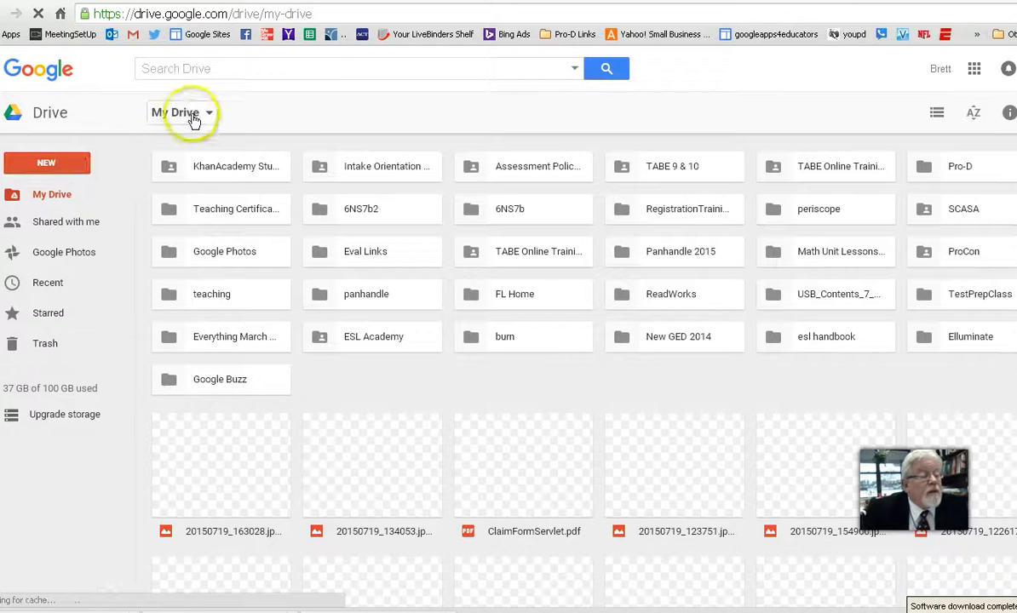
left_click(52, 166)
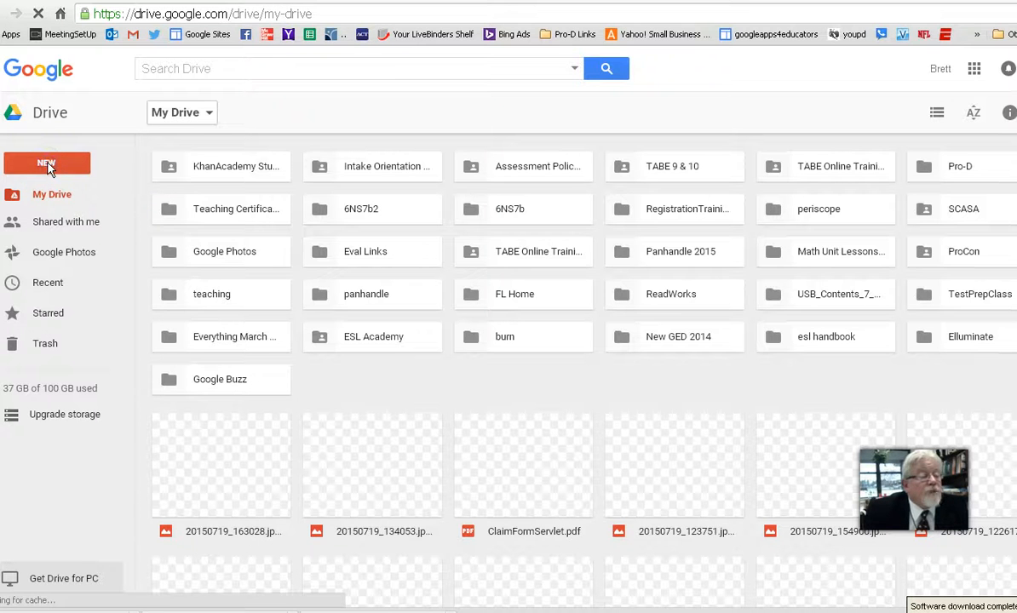
left_click(44, 195)
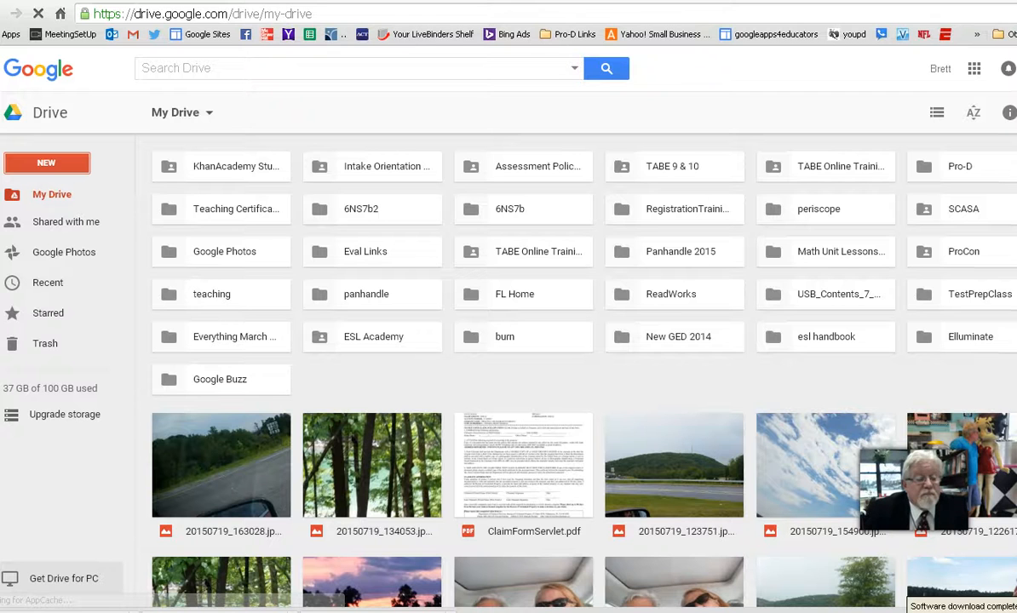
type("Negat")
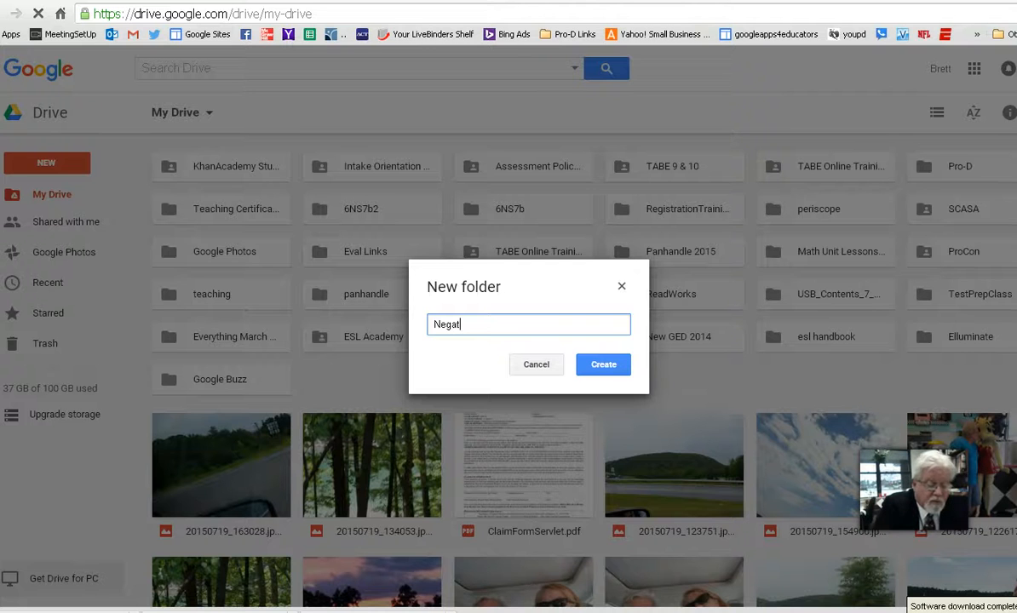
type("ive")
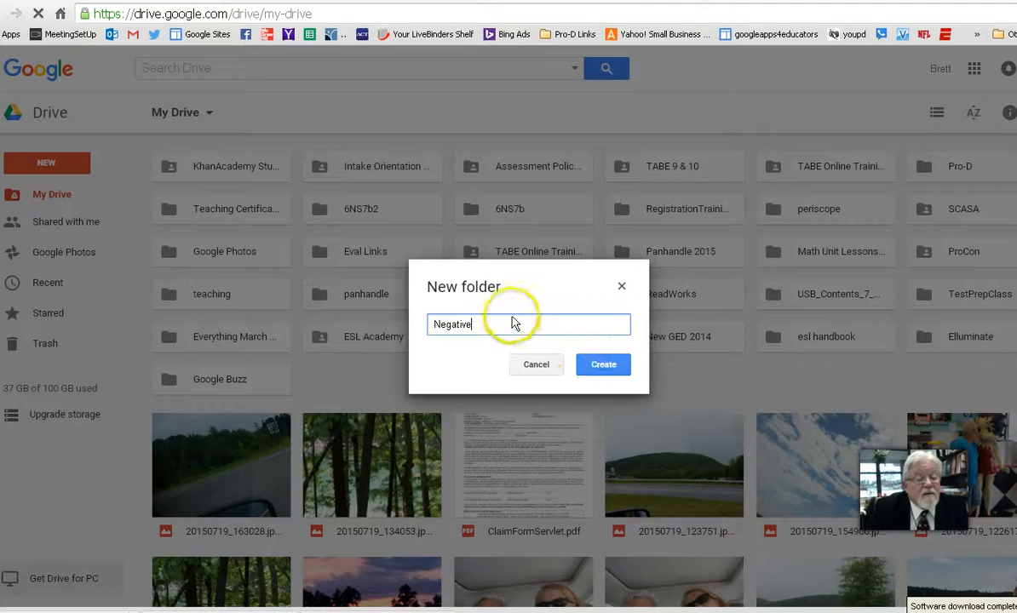
left_click(601, 366)
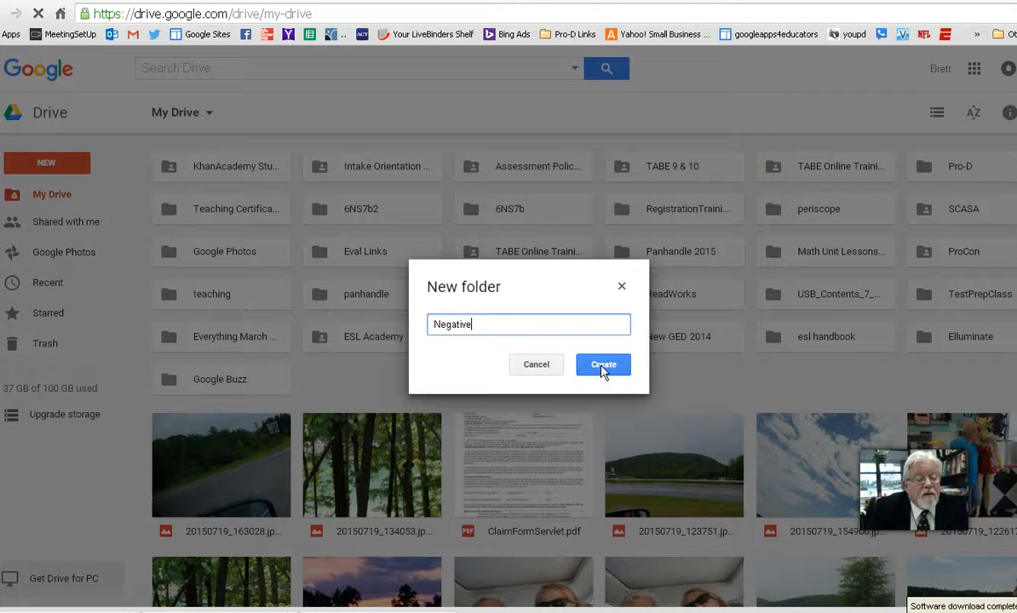
type("Numbers")
left_click(602, 366)
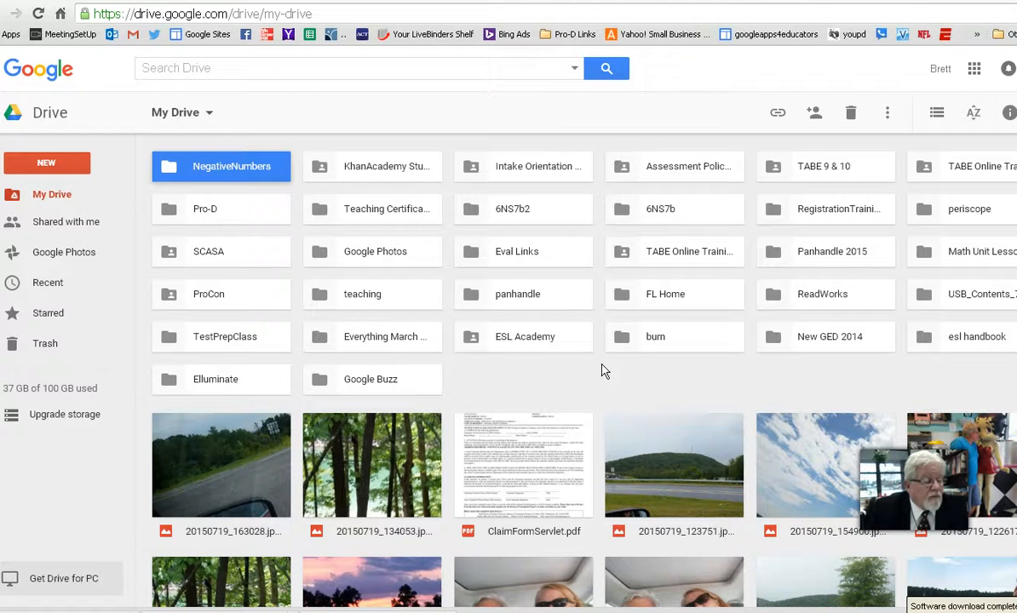
Step: Open the NegativeNumbers folder and choose Upload files from its right-click menu
double_click(211, 168)
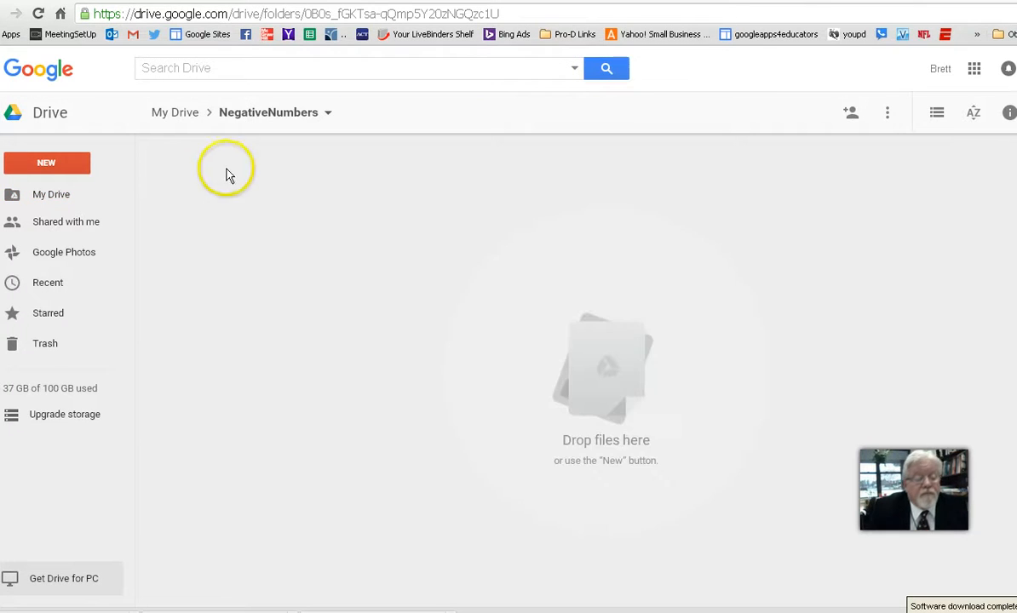
right_click(356, 268)
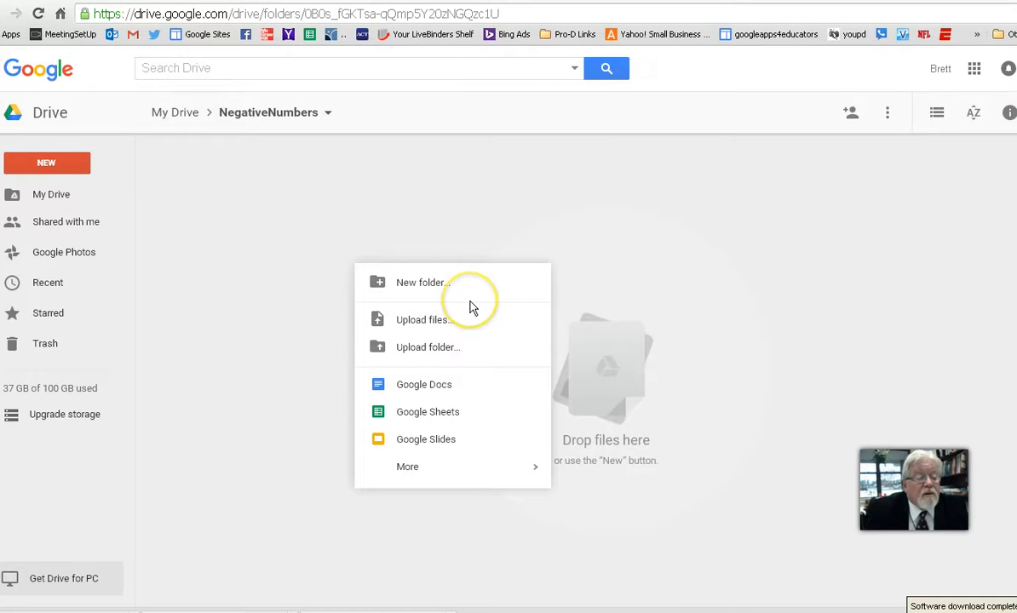
left_click(431, 321)
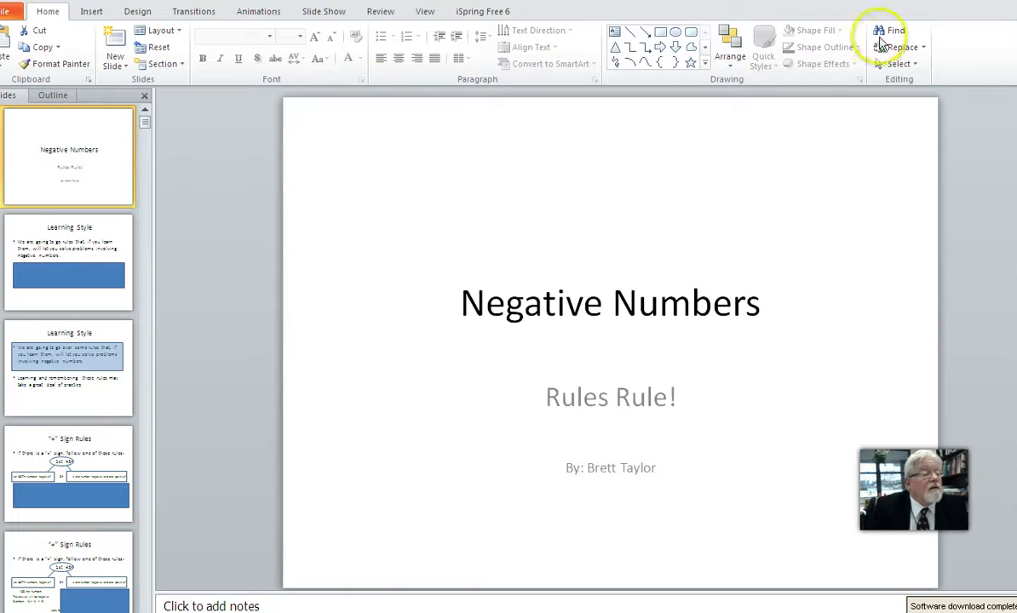
Step: Save the presentation to the Desktop as NegativeNumbers.pptx
left_click(8, 14)
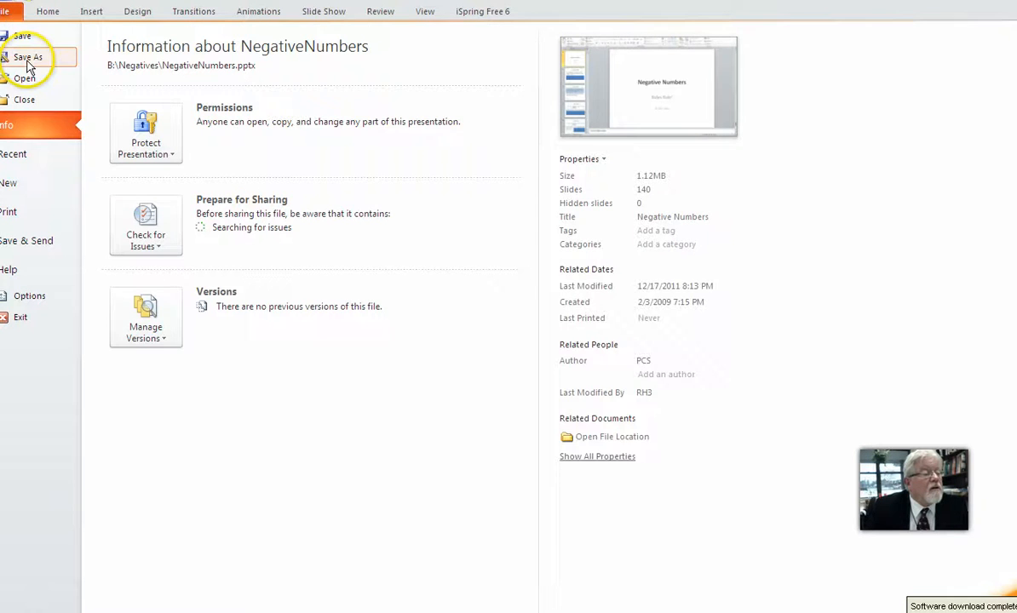
left_click(23, 36)
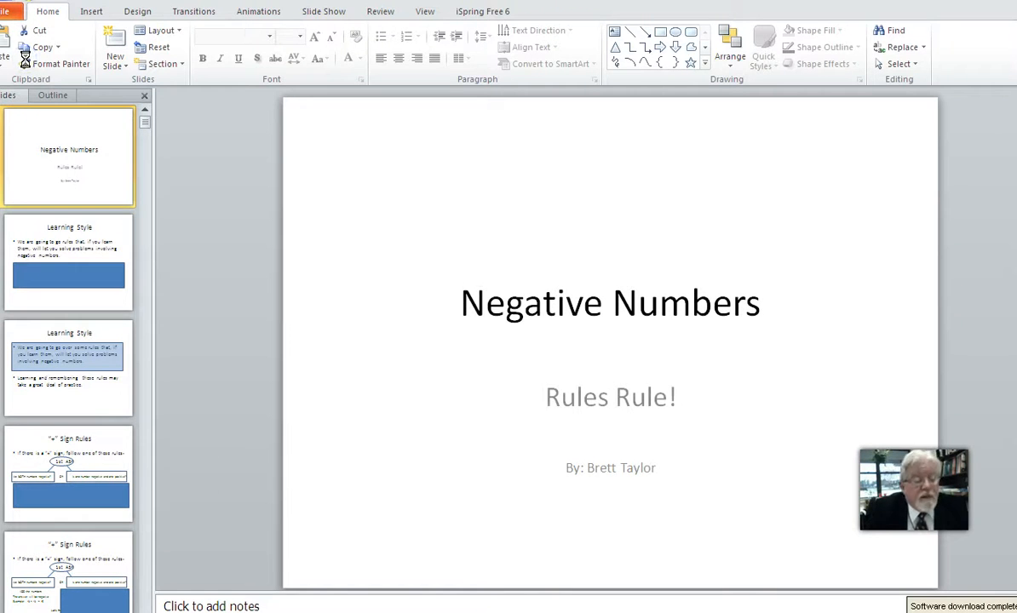
left_click(751, 366)
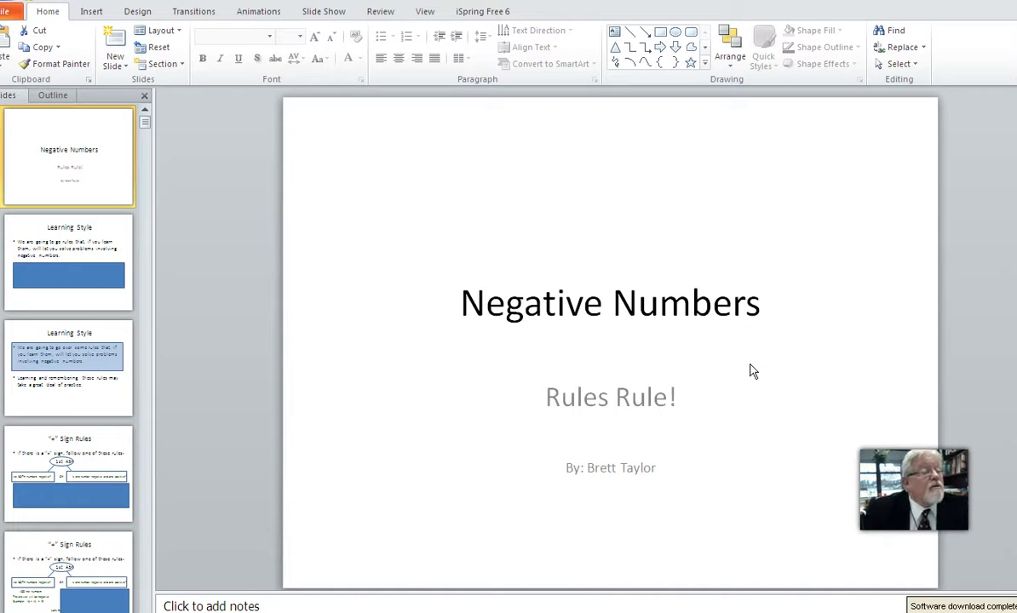
left_click(753, 366)
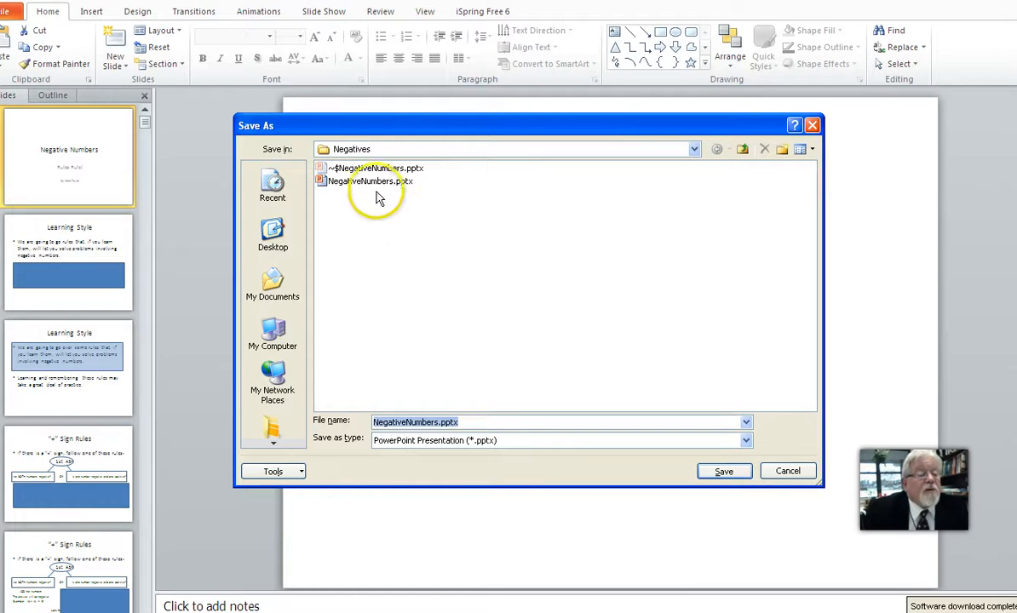
left_click(272, 232)
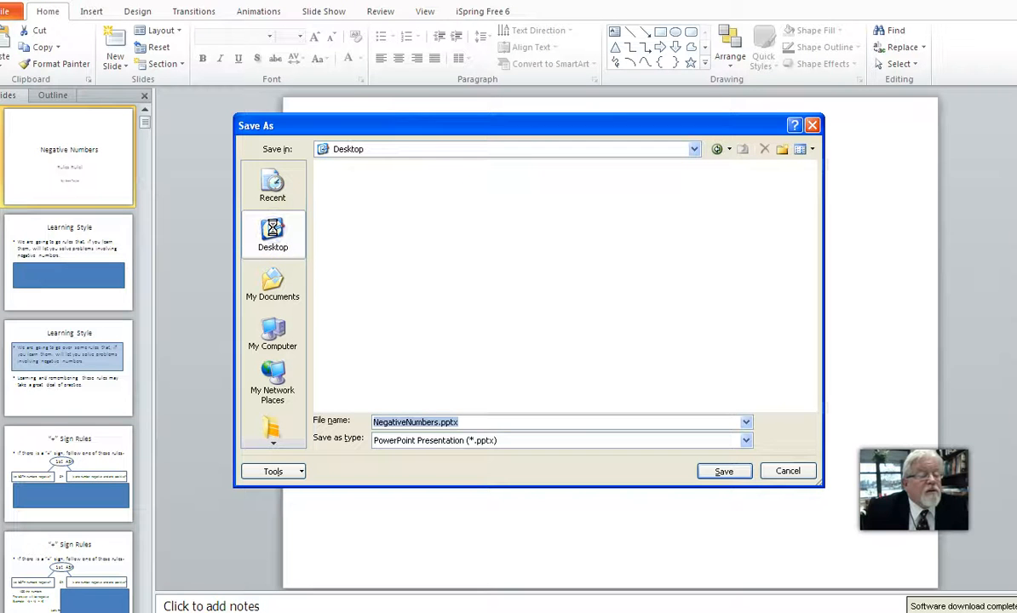
left_click(722, 474)
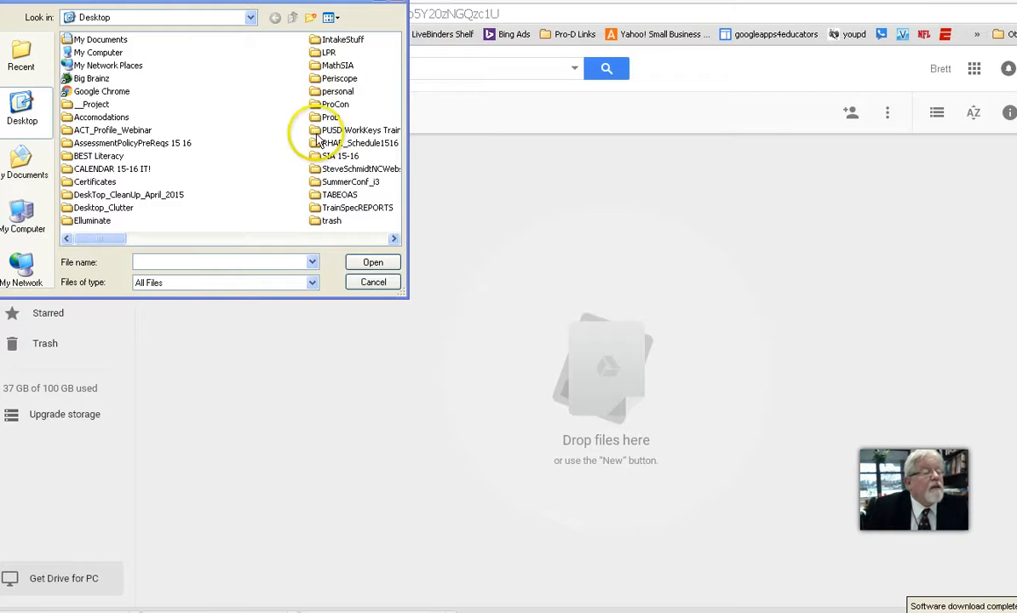
Step: Upload NegativeNumbers.pptx from the Desktop into the NegativeNumbers Drive folder
left_click(361, 240)
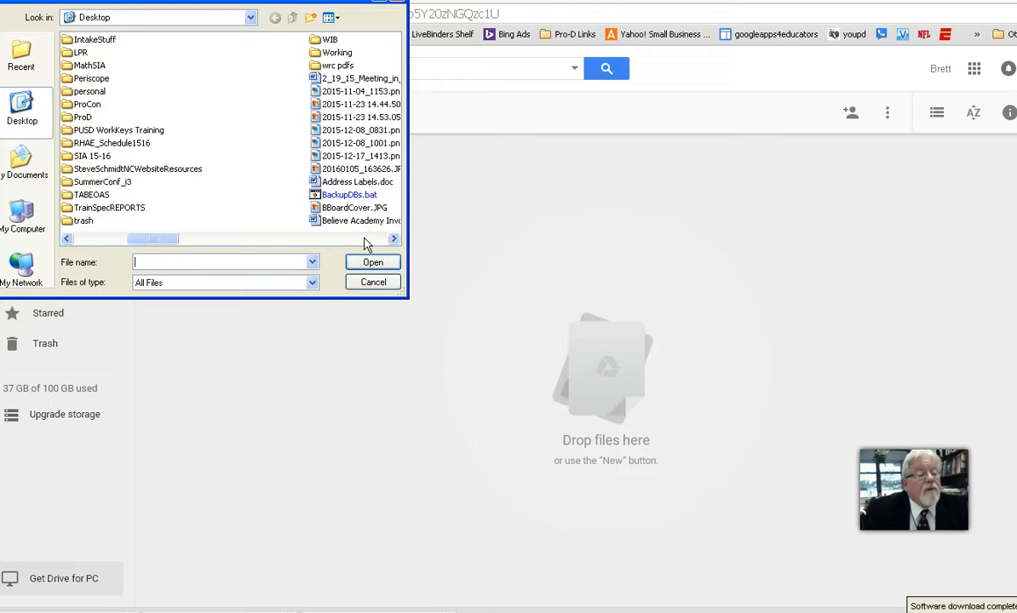
left_click(362, 239)
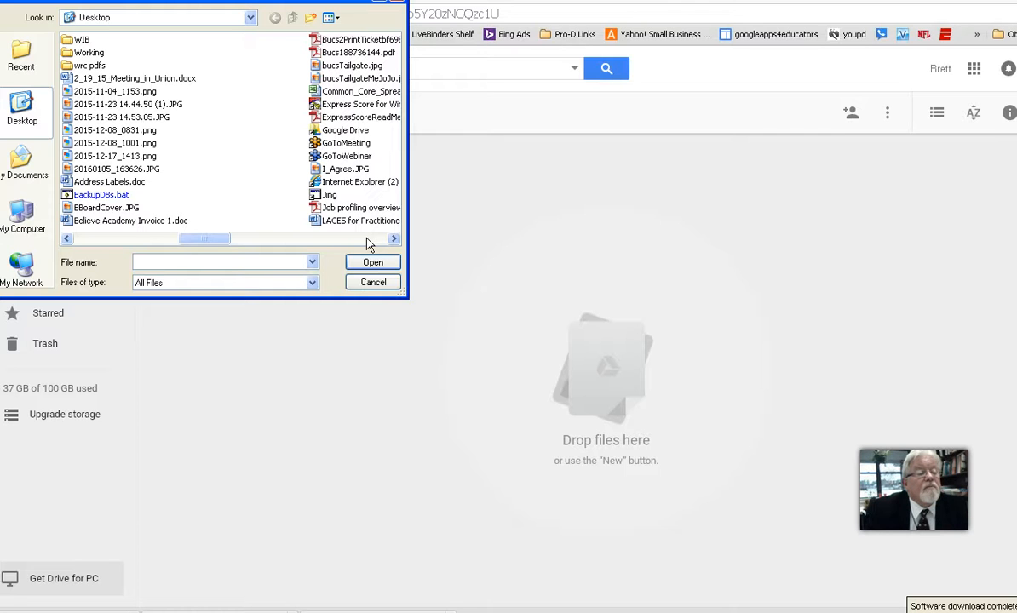
left_click(368, 241)
left_click(372, 241)
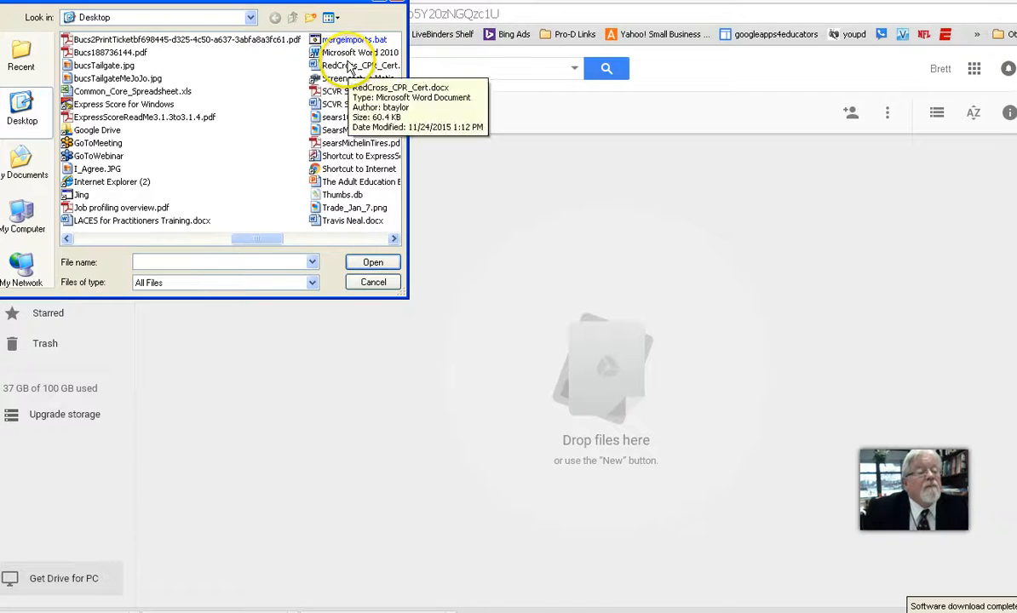
left_click(370, 239)
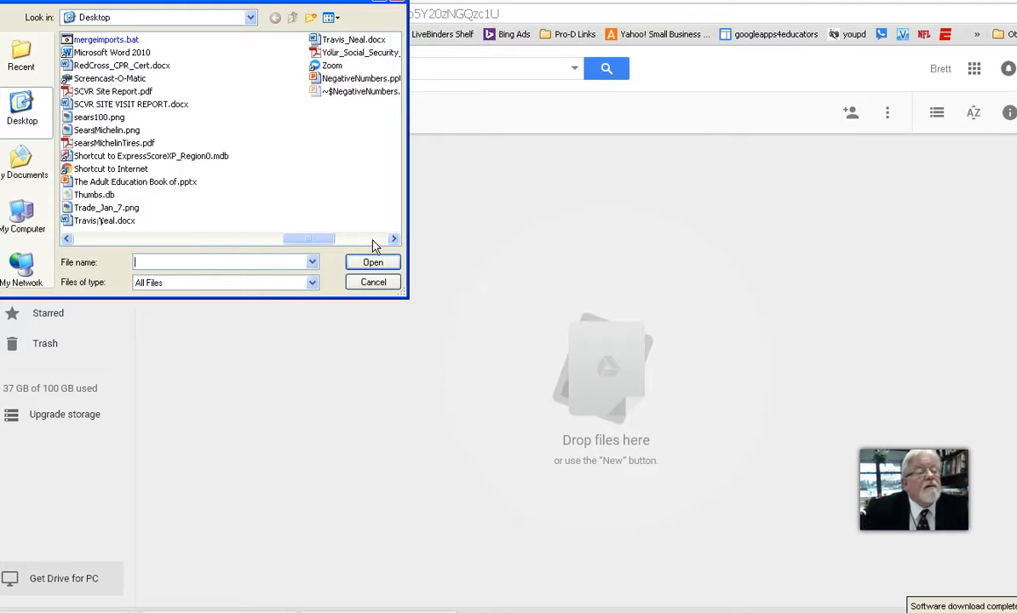
left_click(341, 79)
left_click(366, 265)
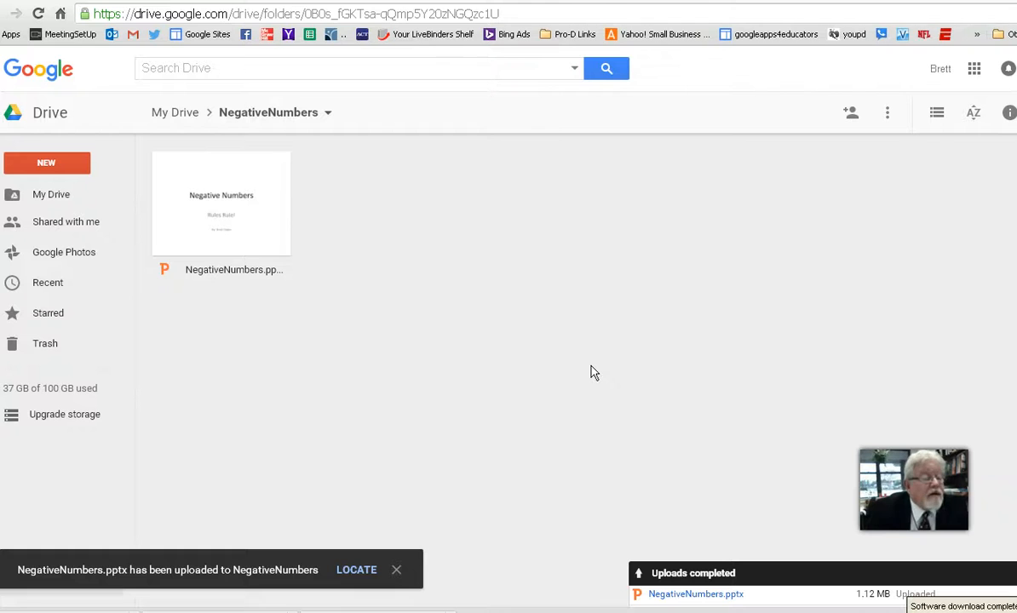
Step: Open the Share settings for NegativeNumbers.pptx and turn on link sharing
right_click(215, 214)
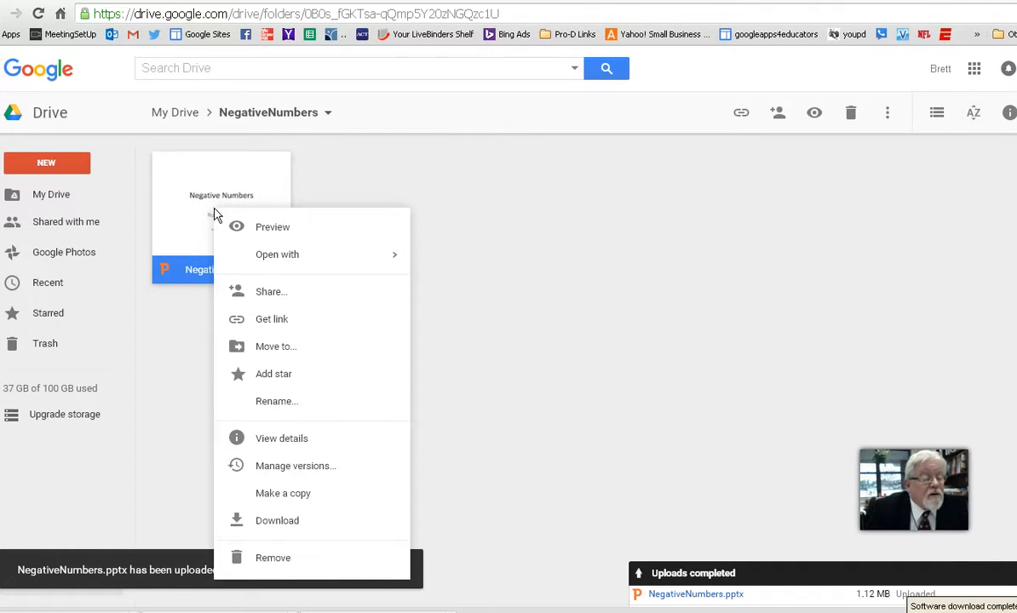
left_click(270, 292)
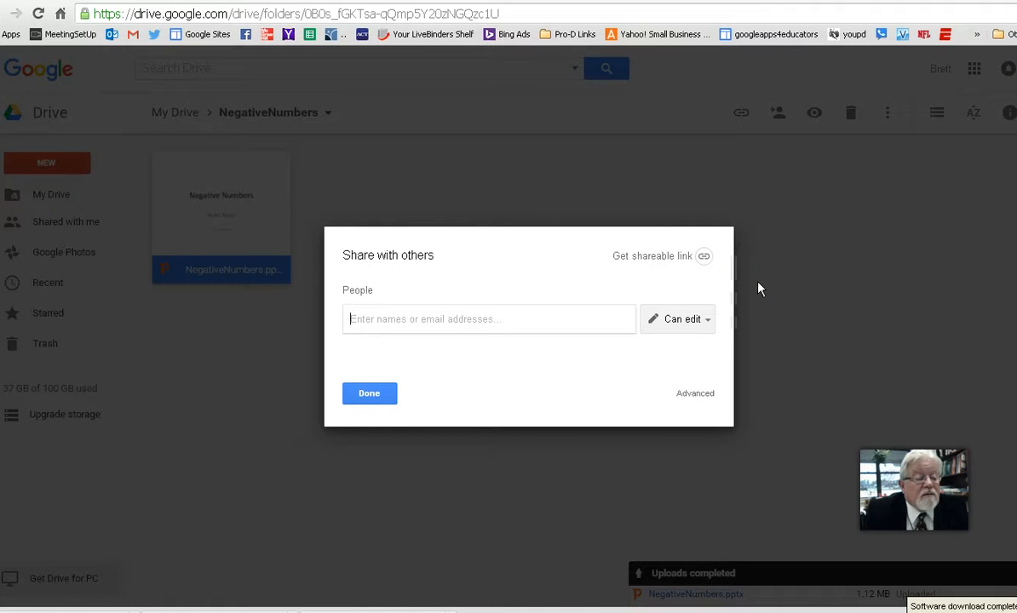
left_click(707, 320)
left_click(707, 320)
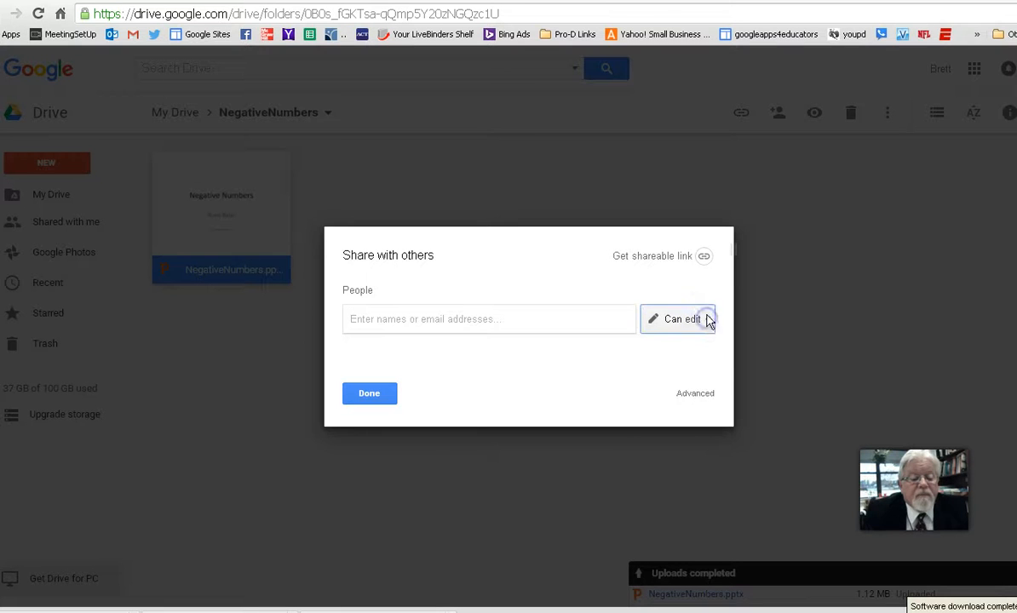
left_click(685, 263)
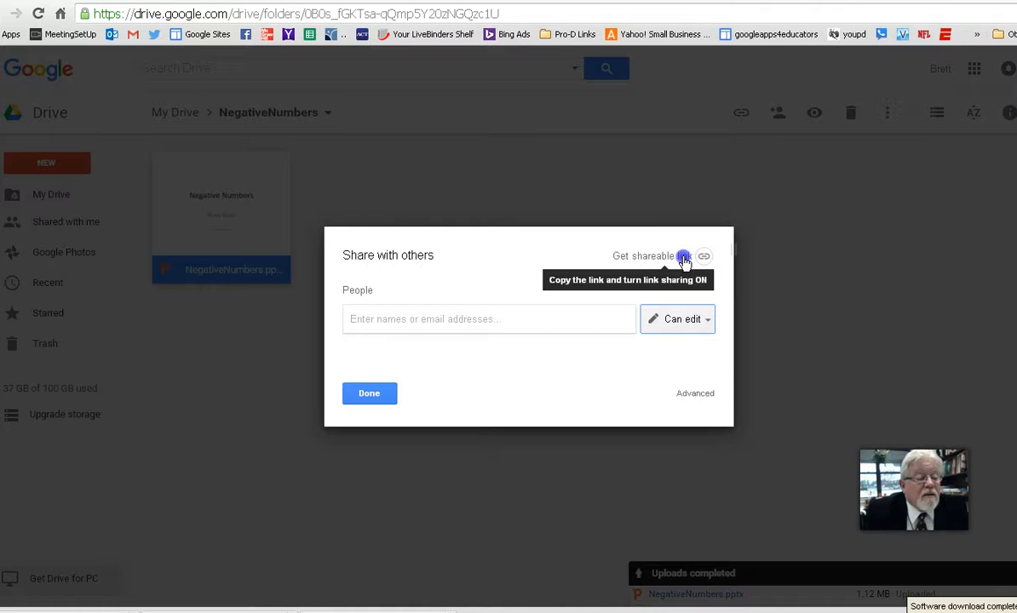
left_click(569, 339)
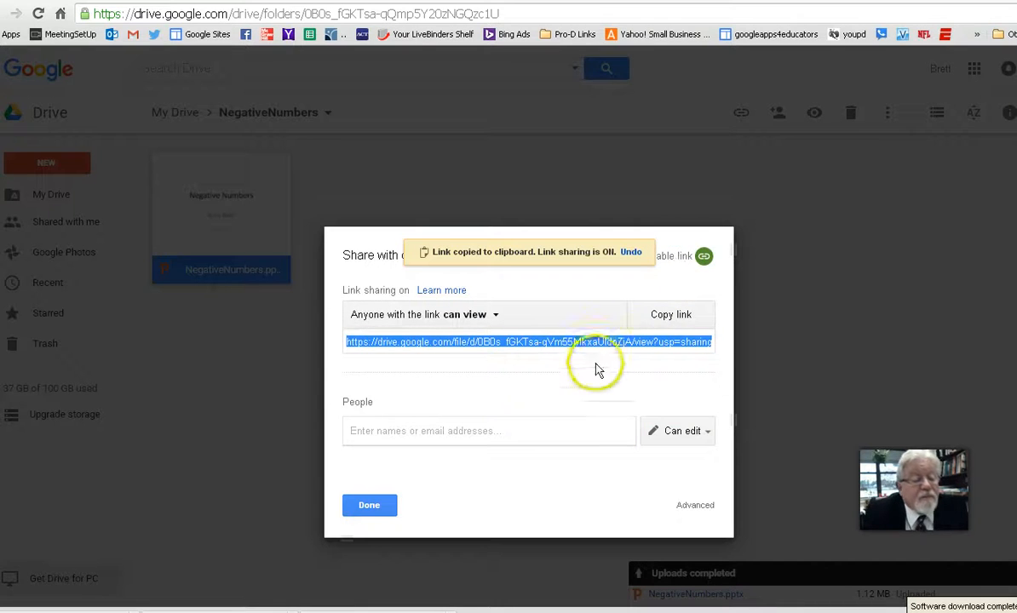
Step: Set link access to 'Anyone with the link can edit', copy the link, and return to the site page
left_click(498, 319)
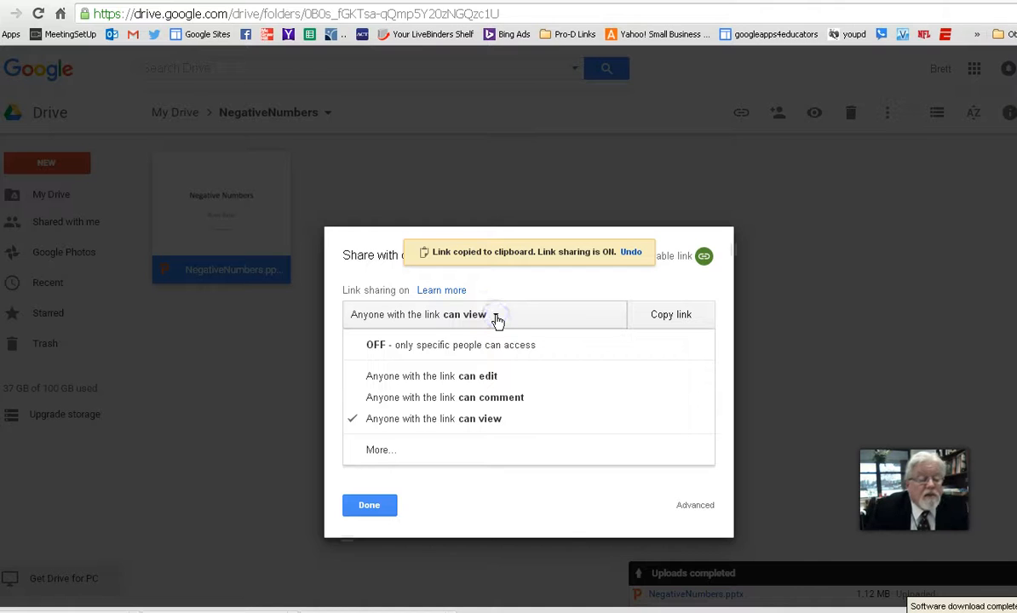
left_click(468, 383)
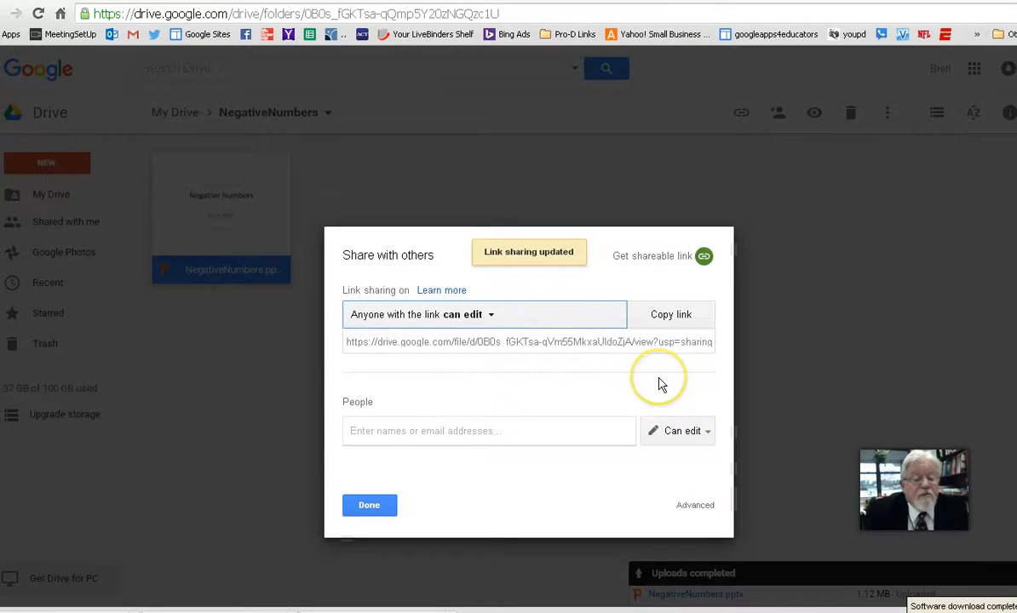
left_click(672, 321)
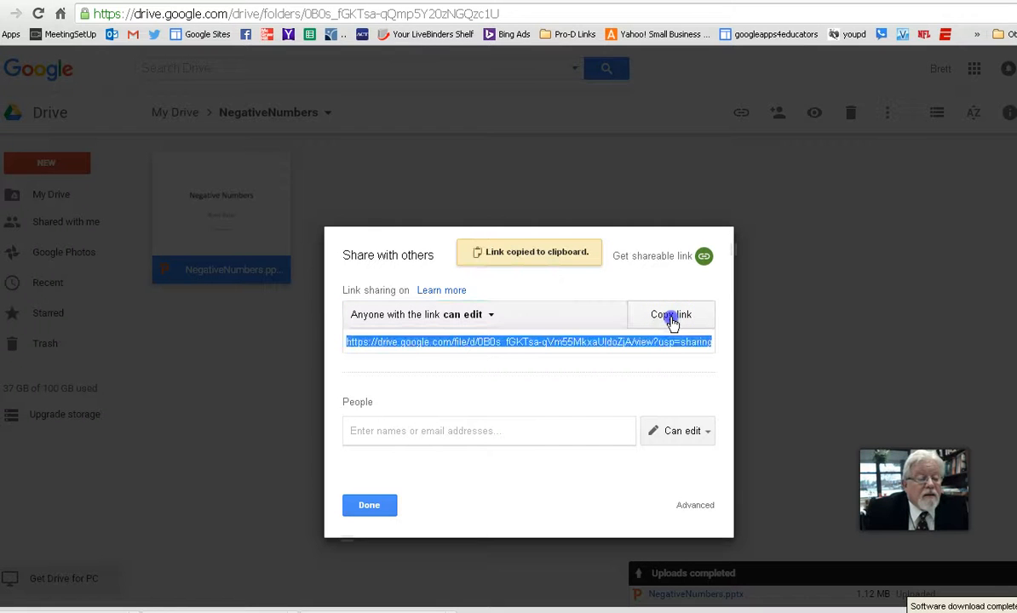
left_click(672, 321)
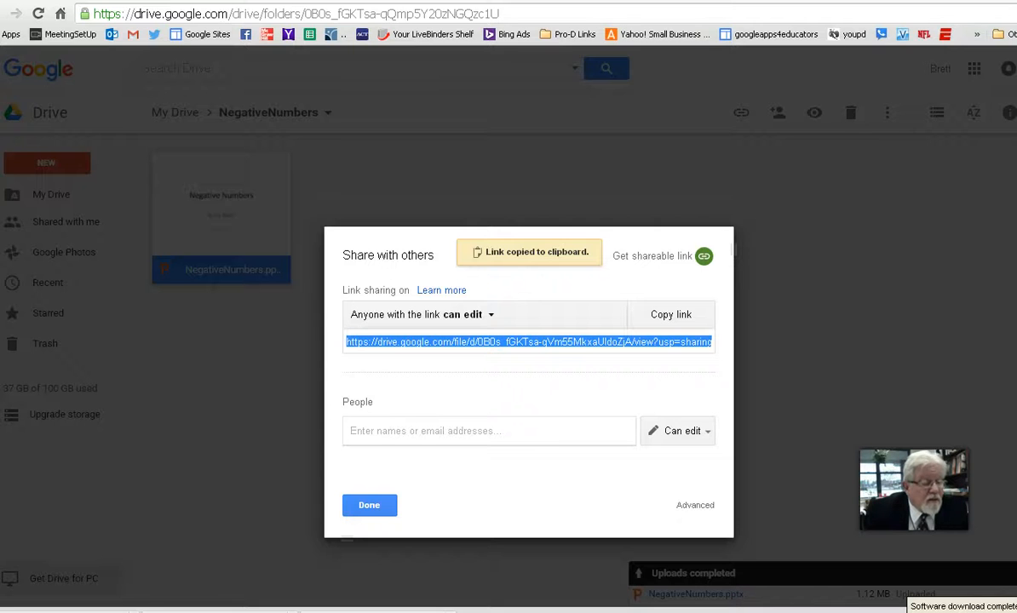
key("alt+Tab")
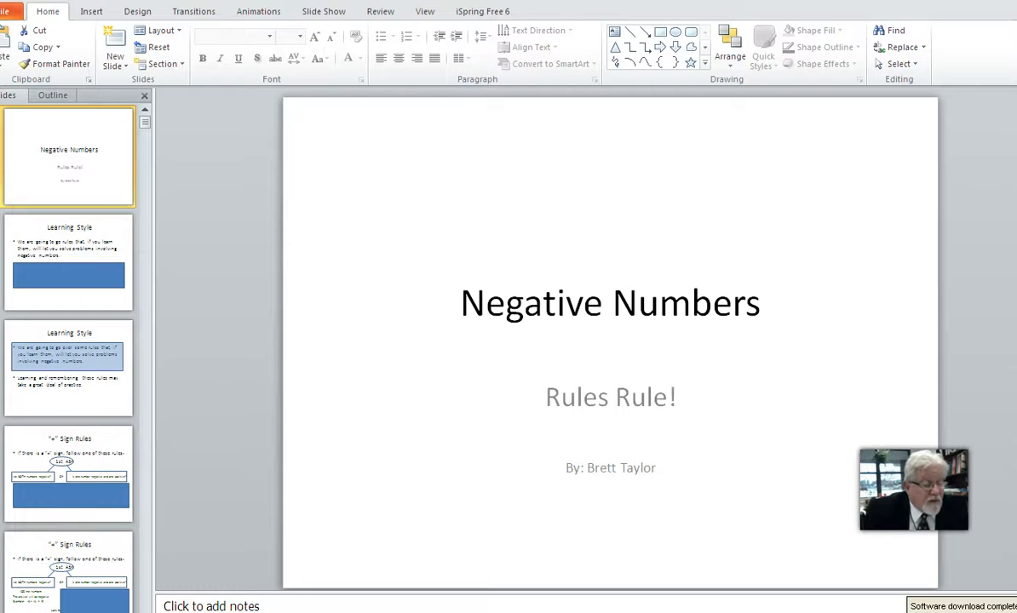
key("alt+Tab")
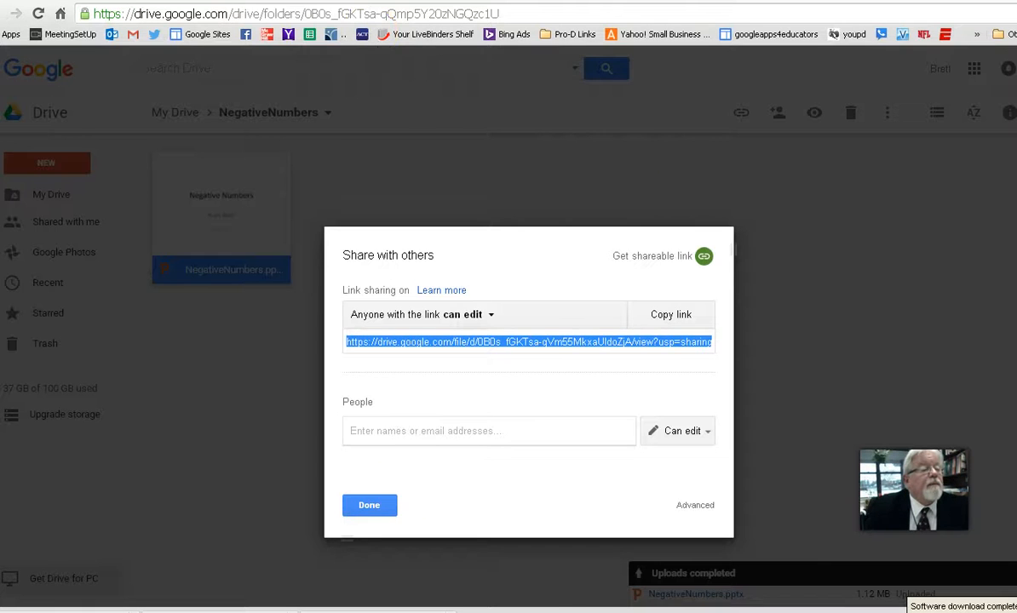
left_click(302, 2)
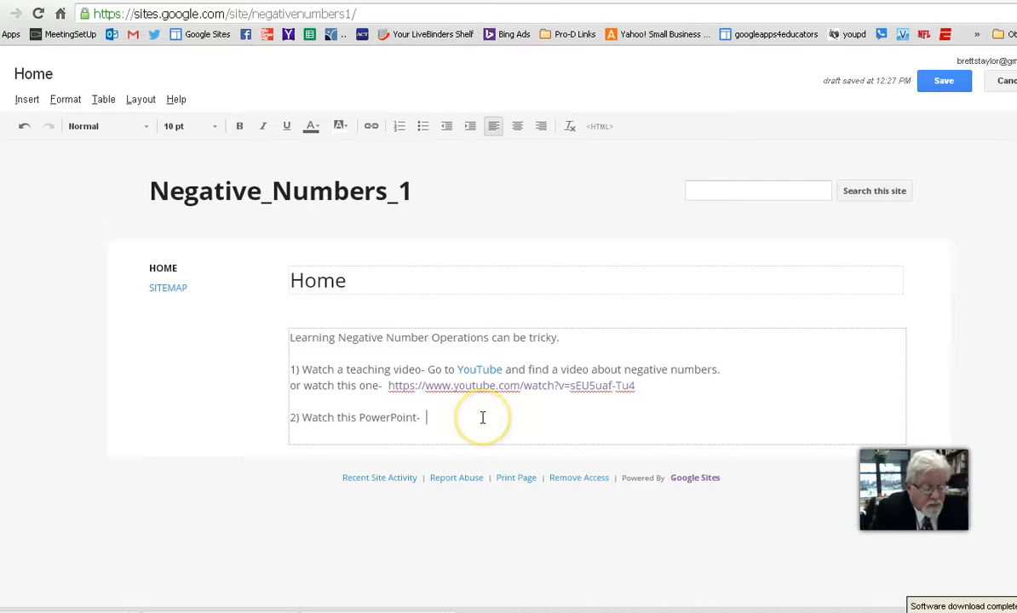
Step: Paste the PowerPoint's Drive share URL after '2) Watch this PowerPoint-' and make it a link
key("ctrl+v")
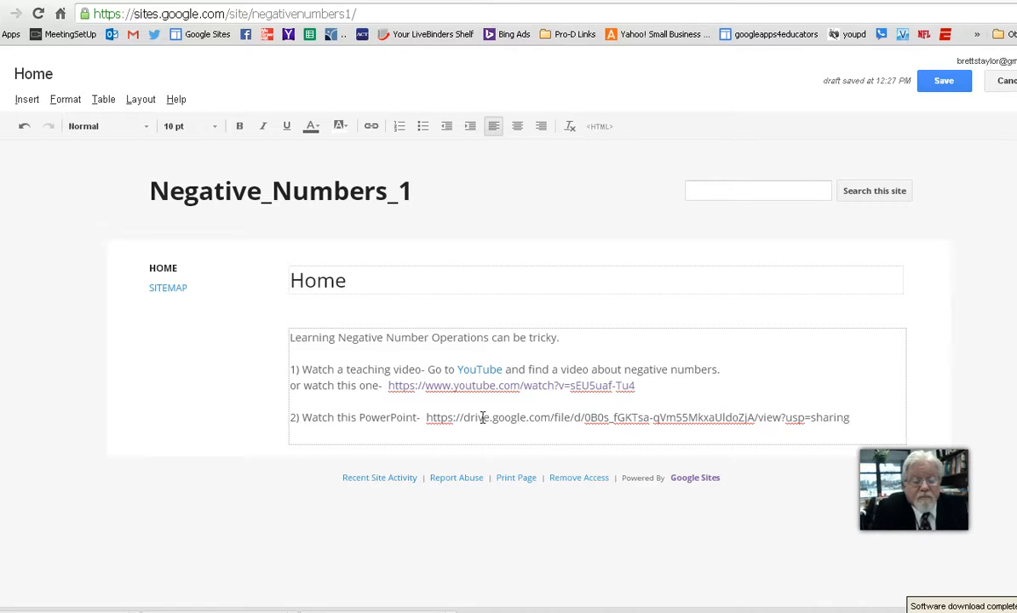
left_click(898, 458)
left_click_drag(848, 416, 426, 426)
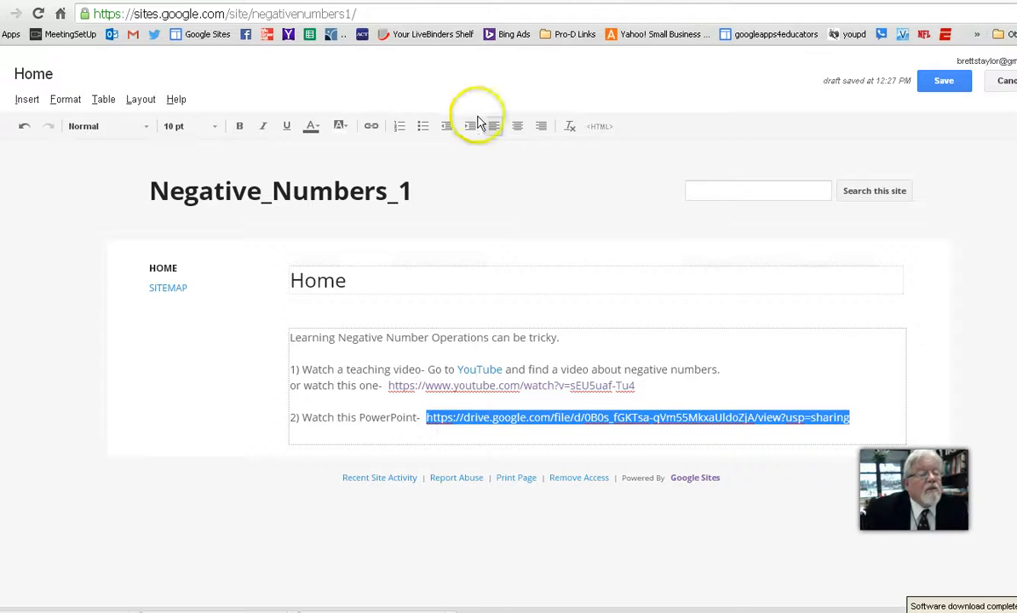
left_click(370, 126)
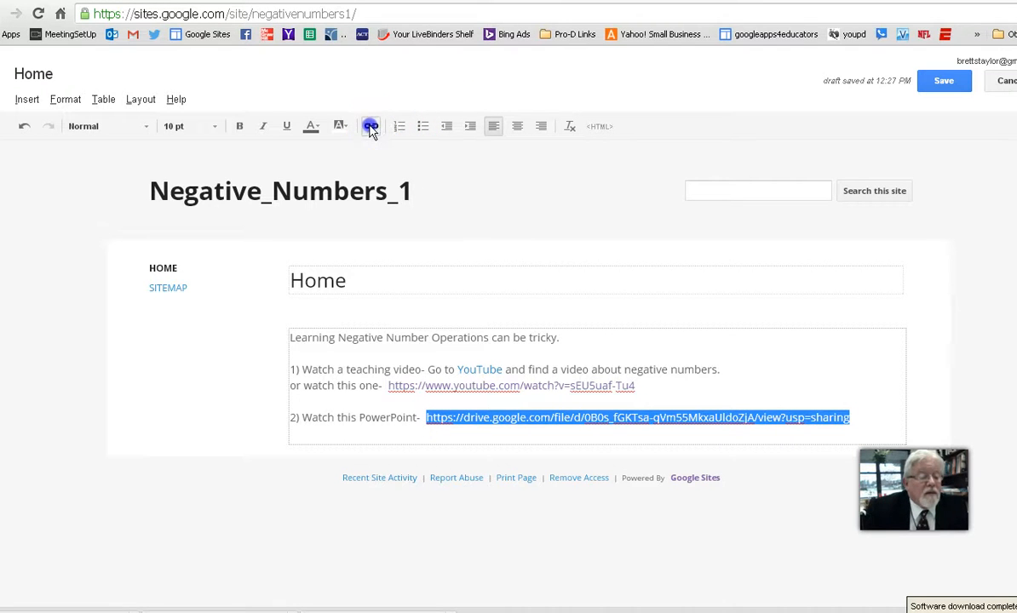
left_click(833, 444)
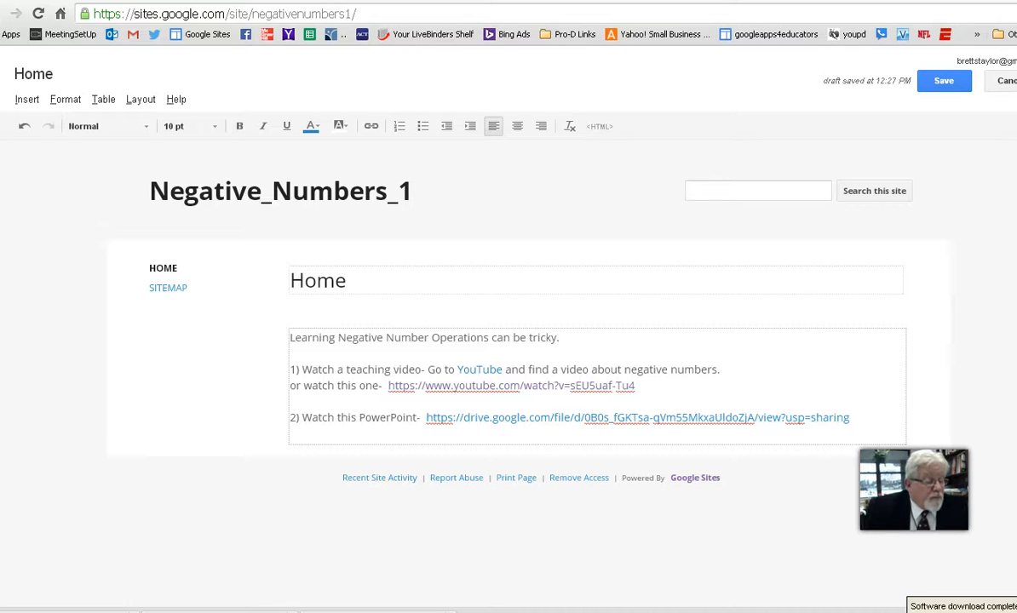
Step: Add a new line below step 2 reading '3) Do these worksheets'
left_click(829, 413)
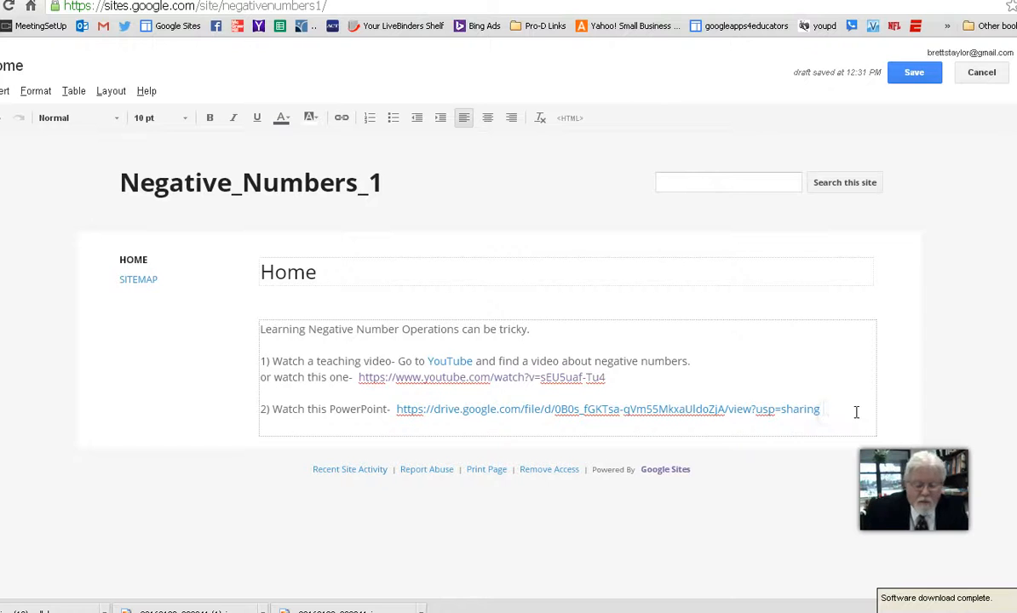
key("Down")
key("Return")
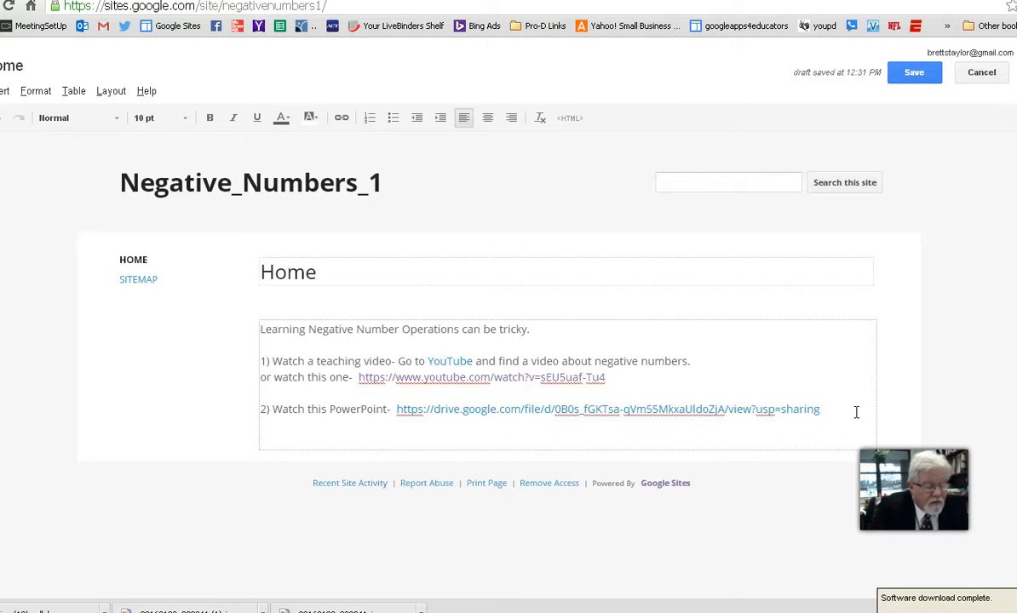
type("3) Do")
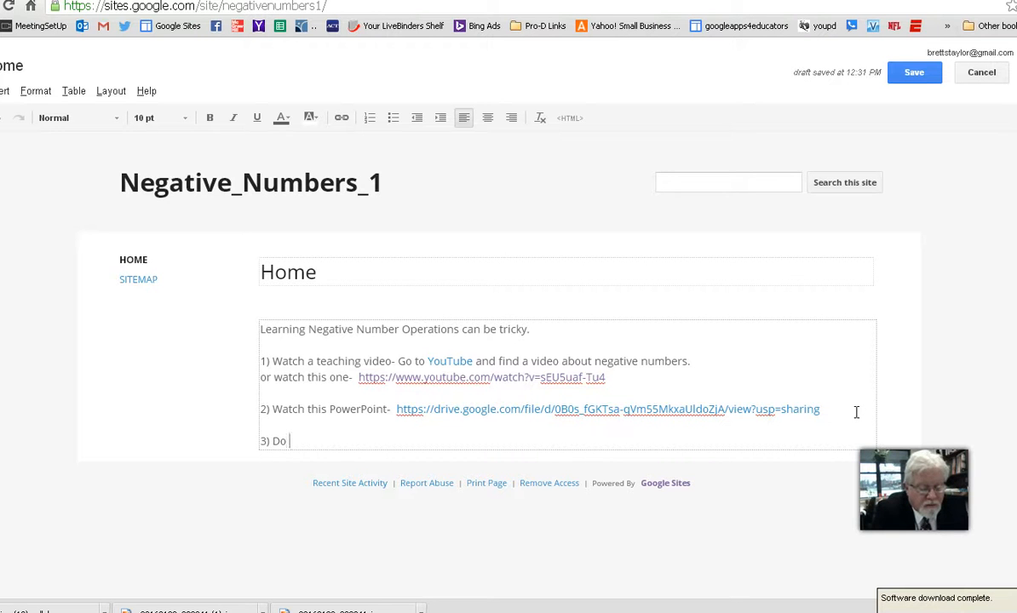
type(" these worksh")
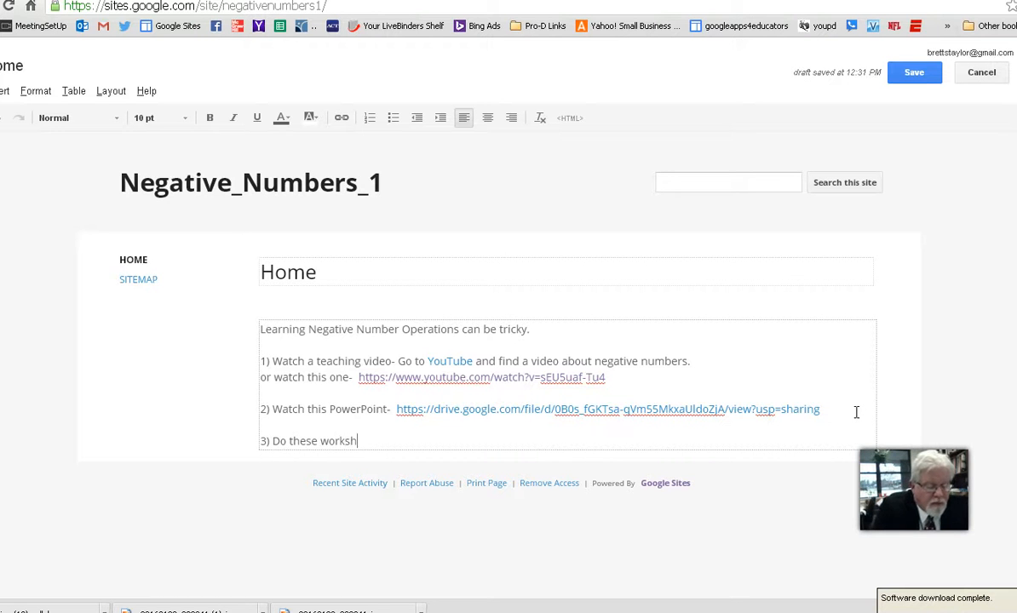
type("eets.")
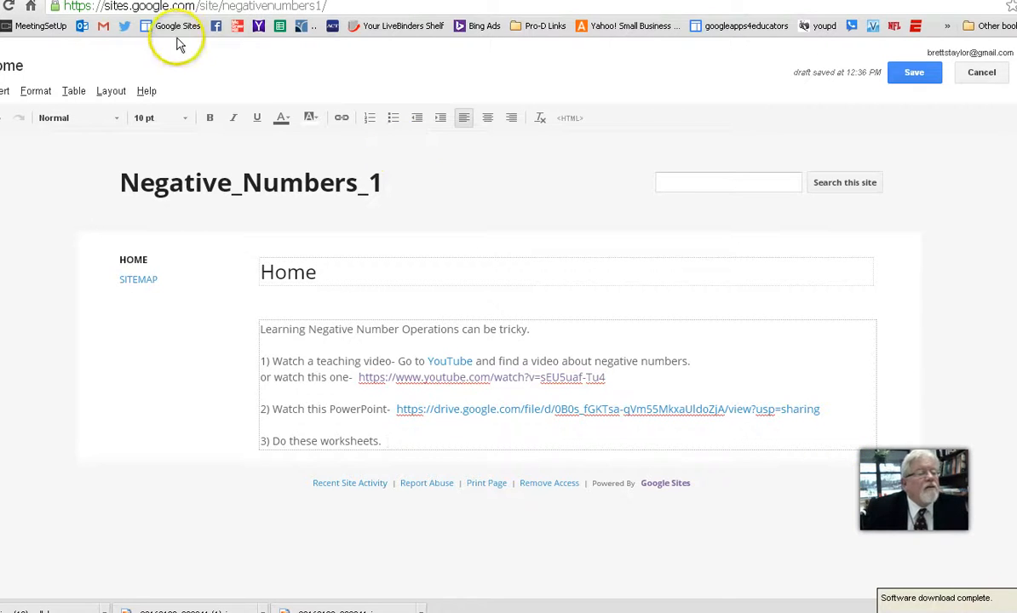
Step: Open Google Drive from the apps menu and open the NegativeNumbers folder
left_click(163, 1)
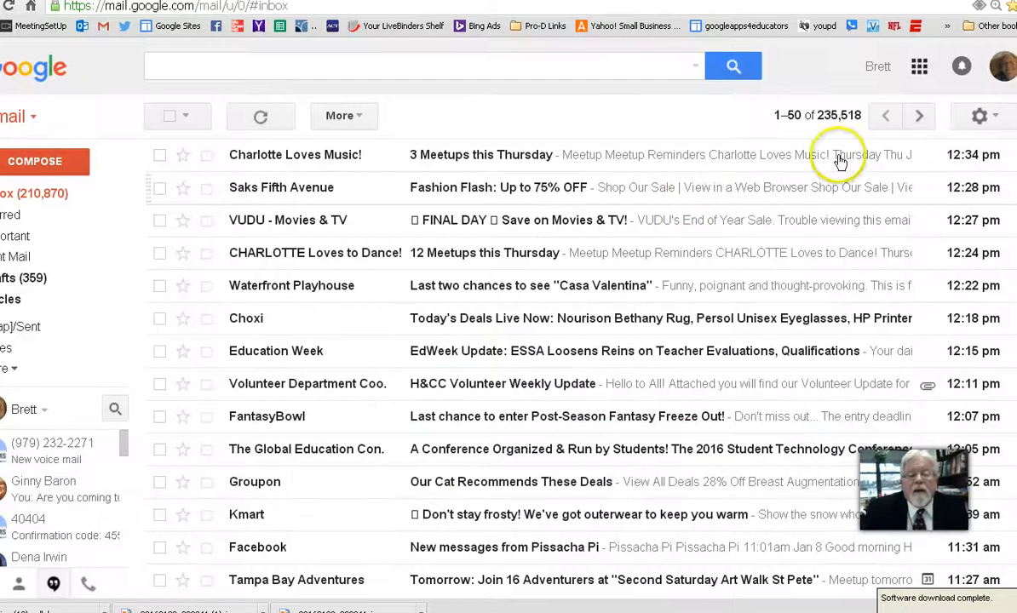
left_click(917, 66)
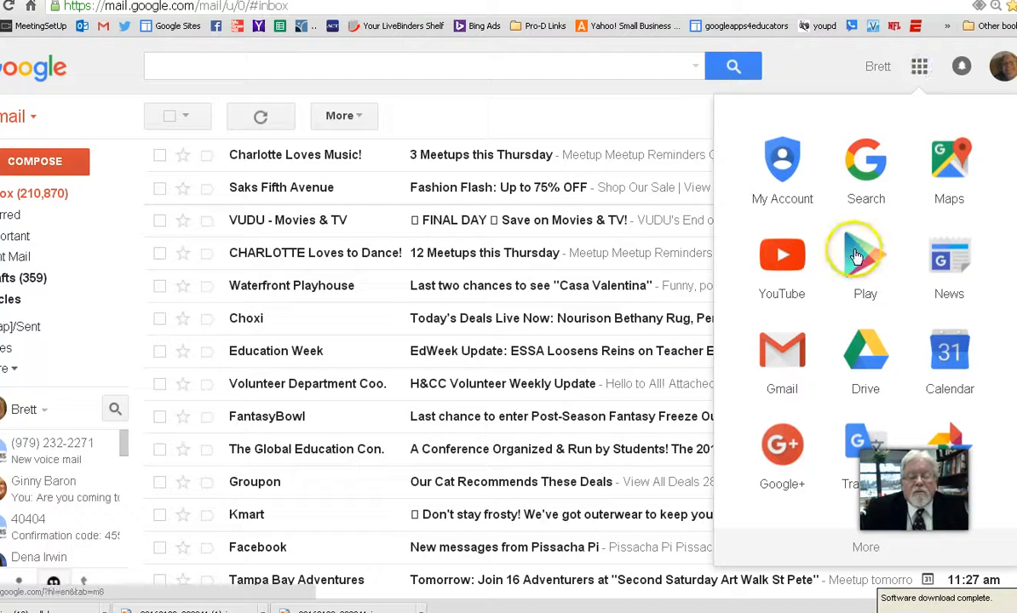
left_click(864, 365)
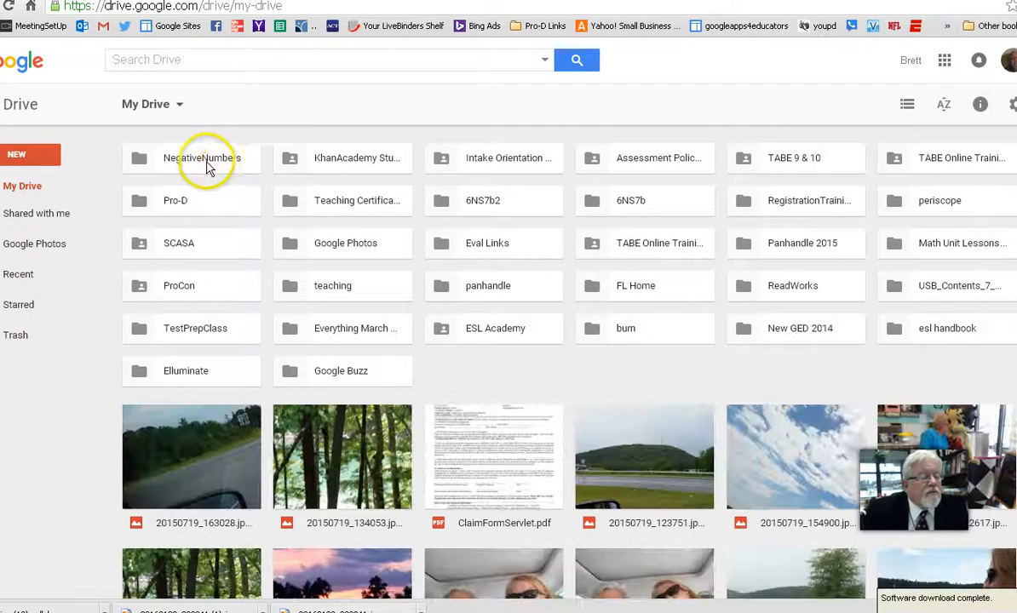
left_click(204, 162)
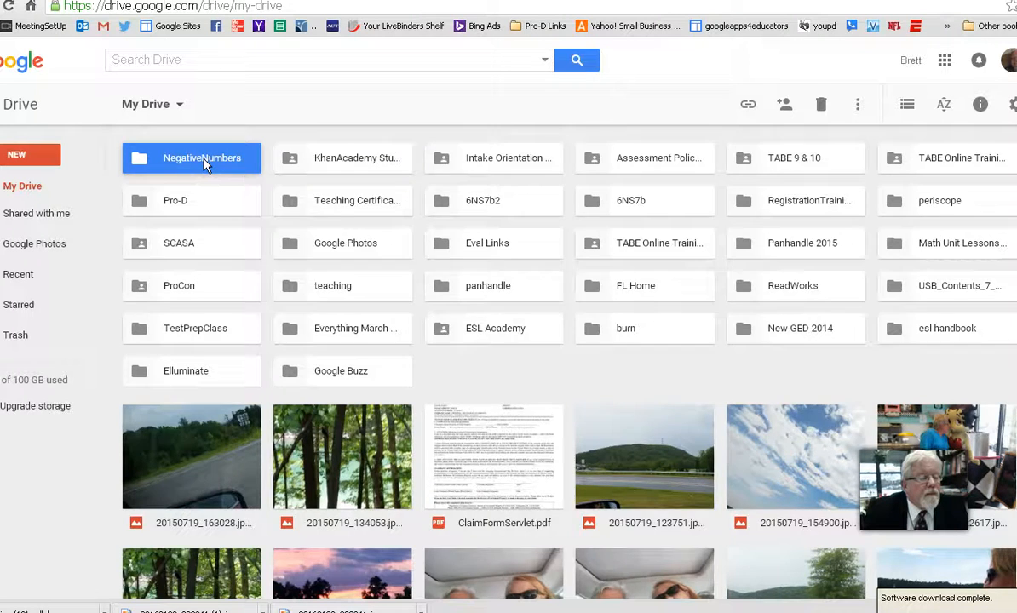
double_click(205, 165)
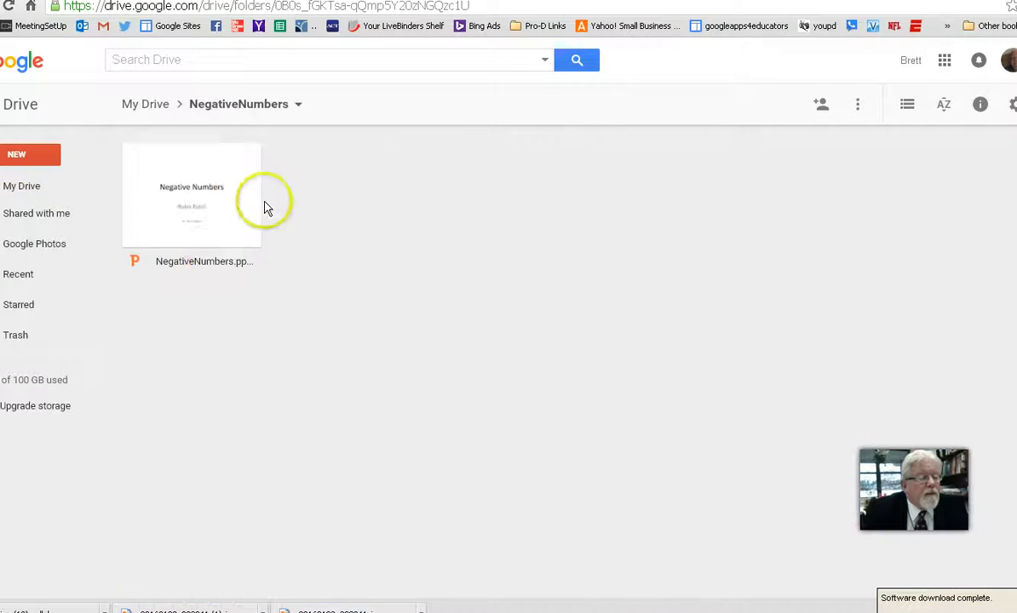
Step: Create a folder named 'Worksheets-Neg Numbers' inside the NegativeNumbers folder
right_click(340, 228)
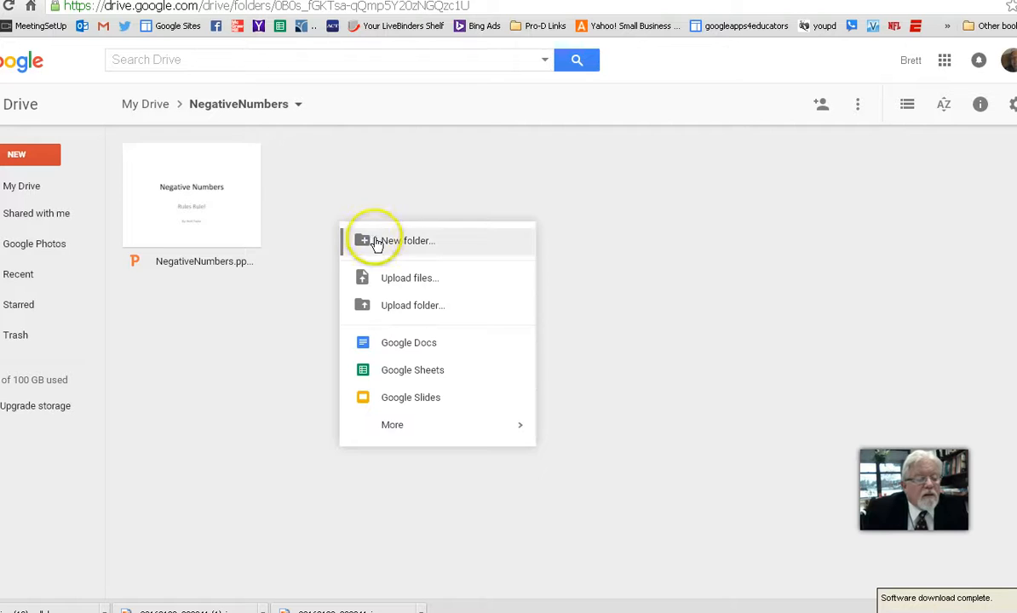
left_click(353, 236)
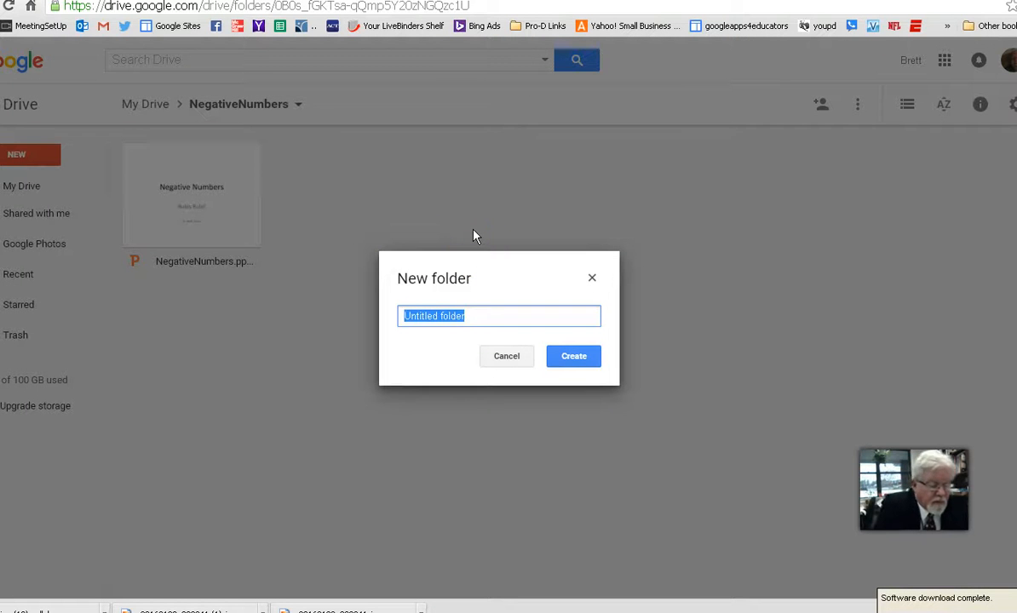
type("Wo")
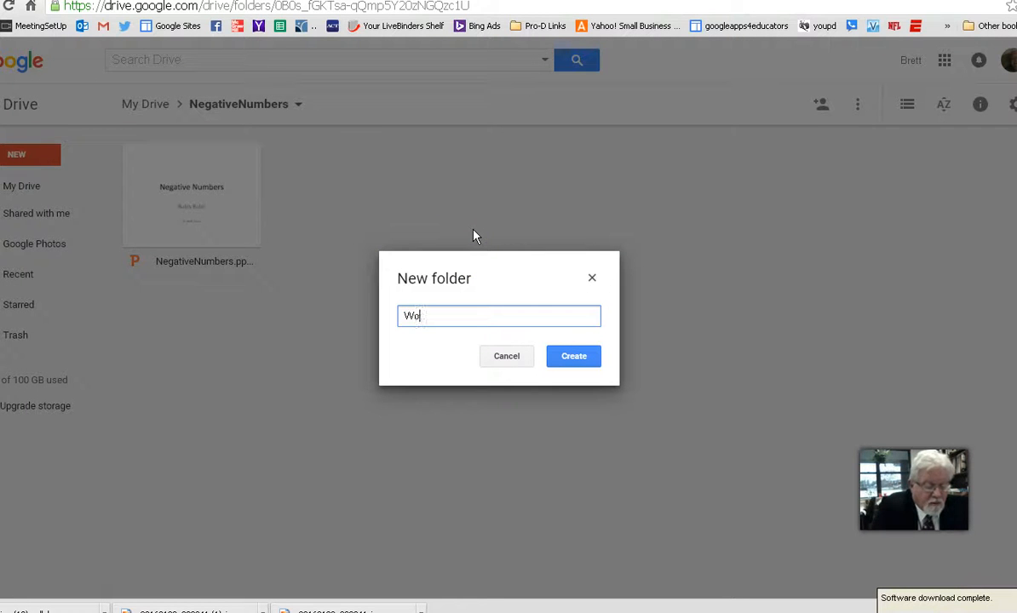
type("rkshe")
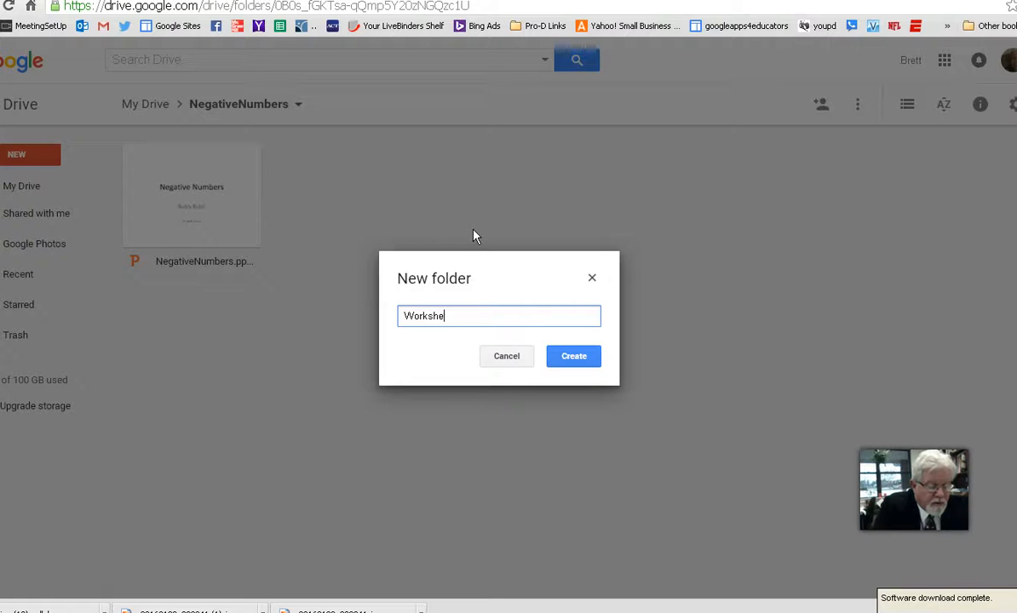
type("ets-N")
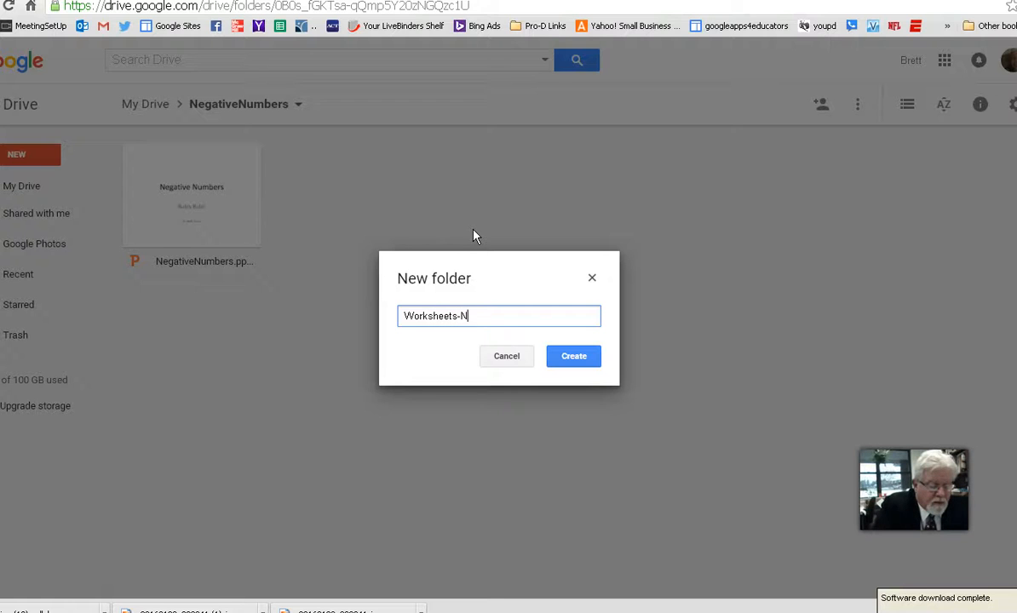
type("eg N")
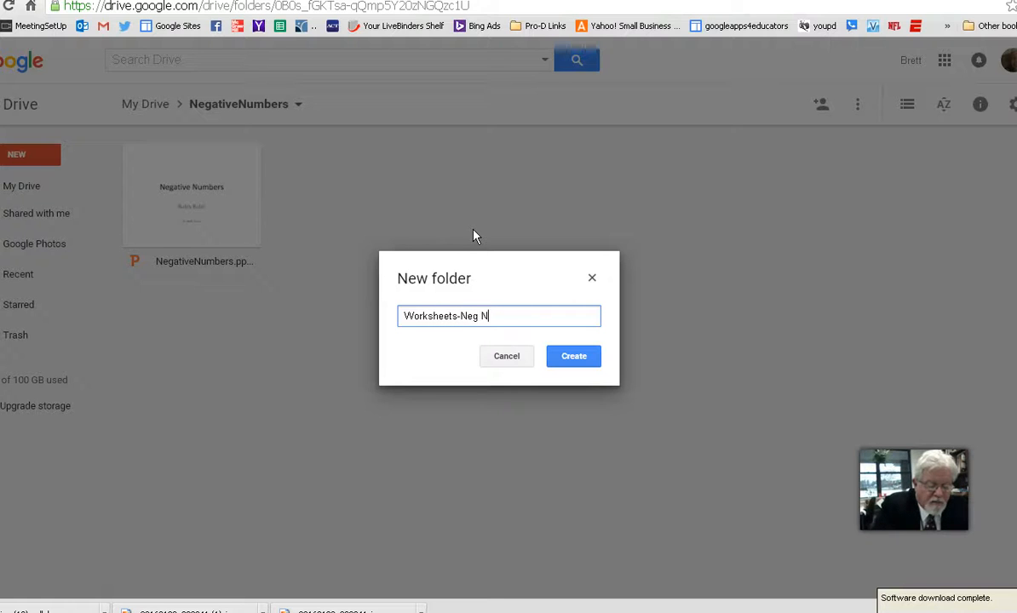
type("umbers")
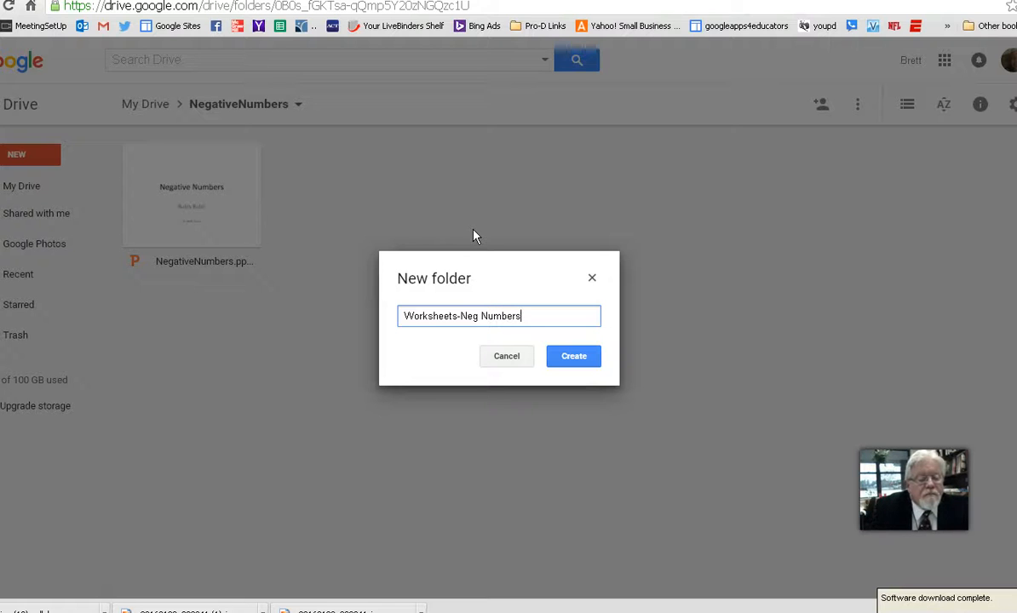
left_click(572, 354)
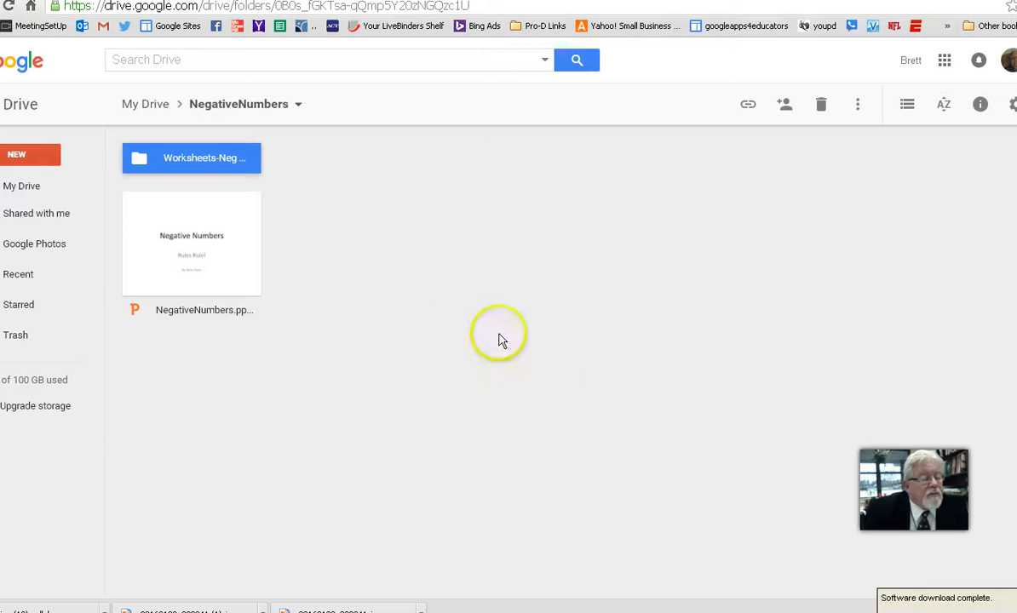
Step: Open the Worksheets-Neg Numbers folder
left_click(187, 162)
right_click(187, 164)
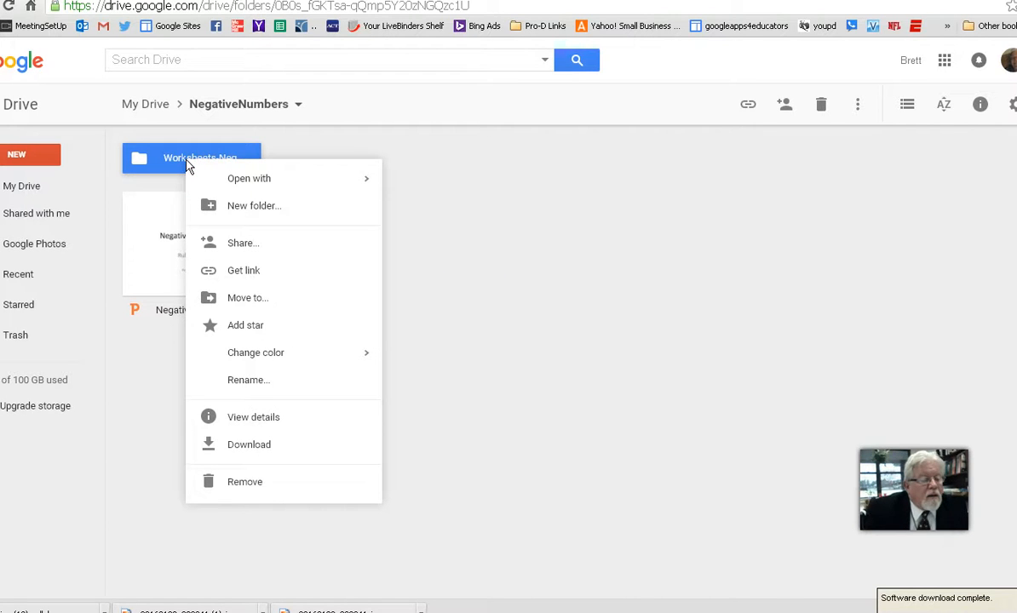
double_click(173, 165)
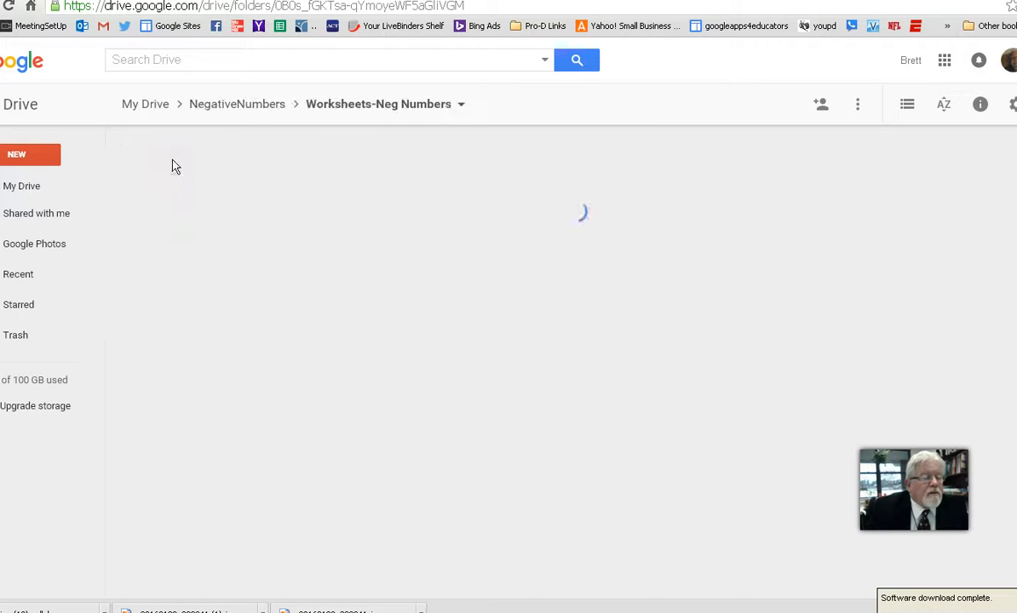
Step: Upload the five negative-number practice PDF worksheets from the computer into the folder
right_click(317, 200)
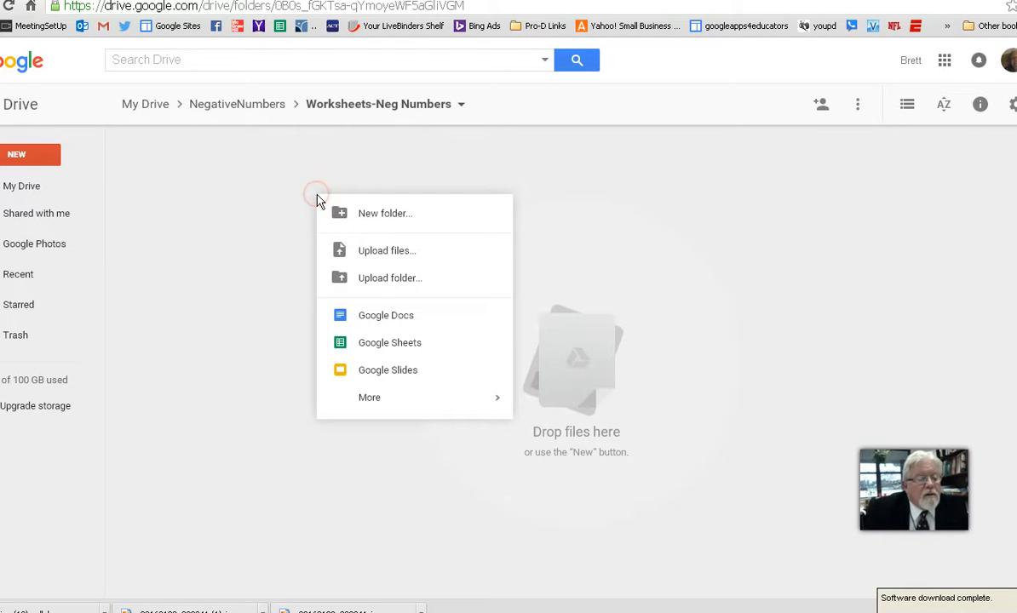
left_click(383, 256)
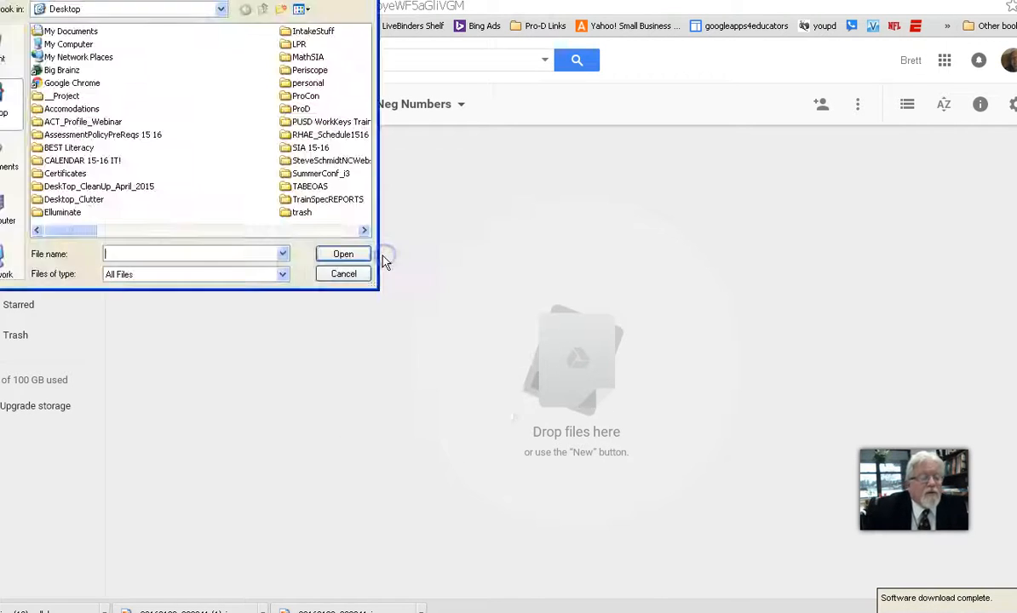
left_click(428, 251)
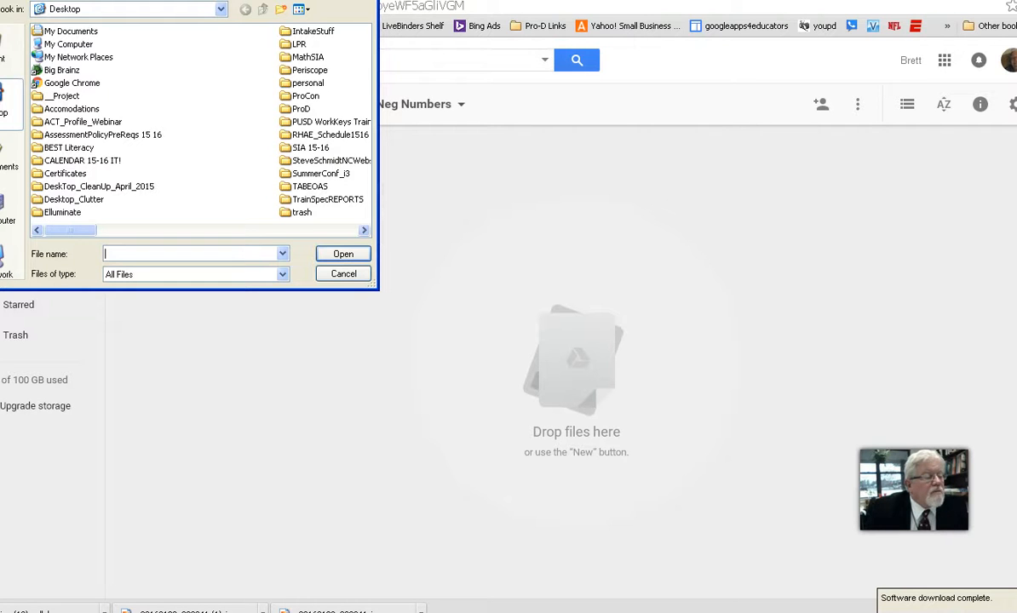
left_click(9, 213)
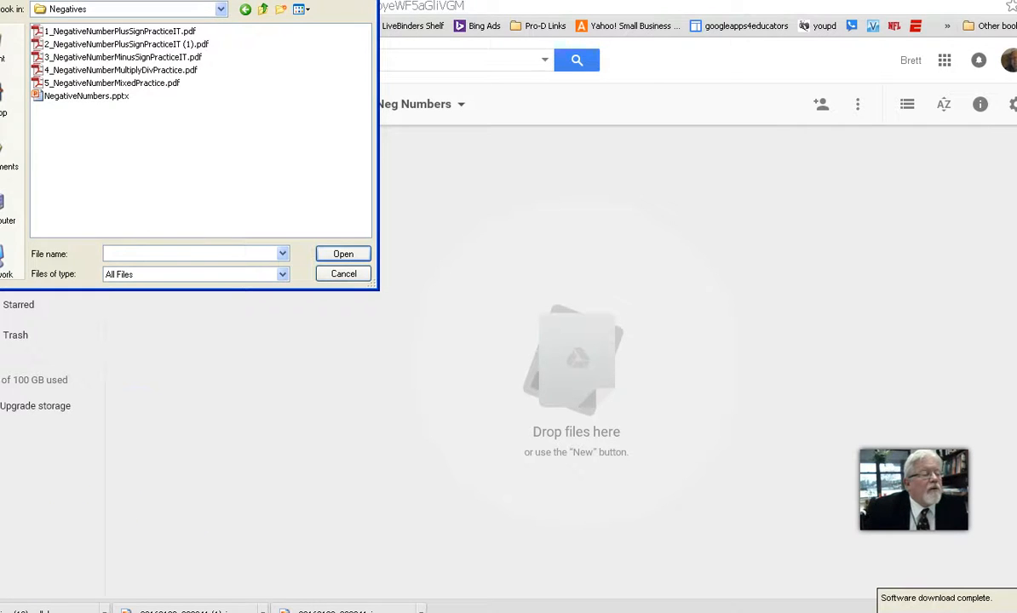
left_click(76, 33)
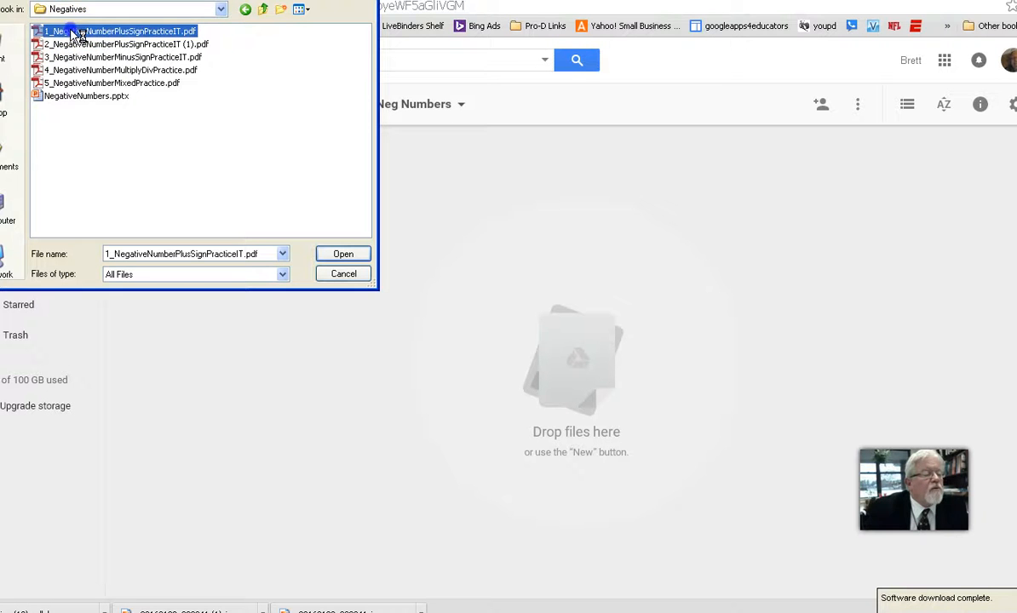
left_click(113, 84, "shift")
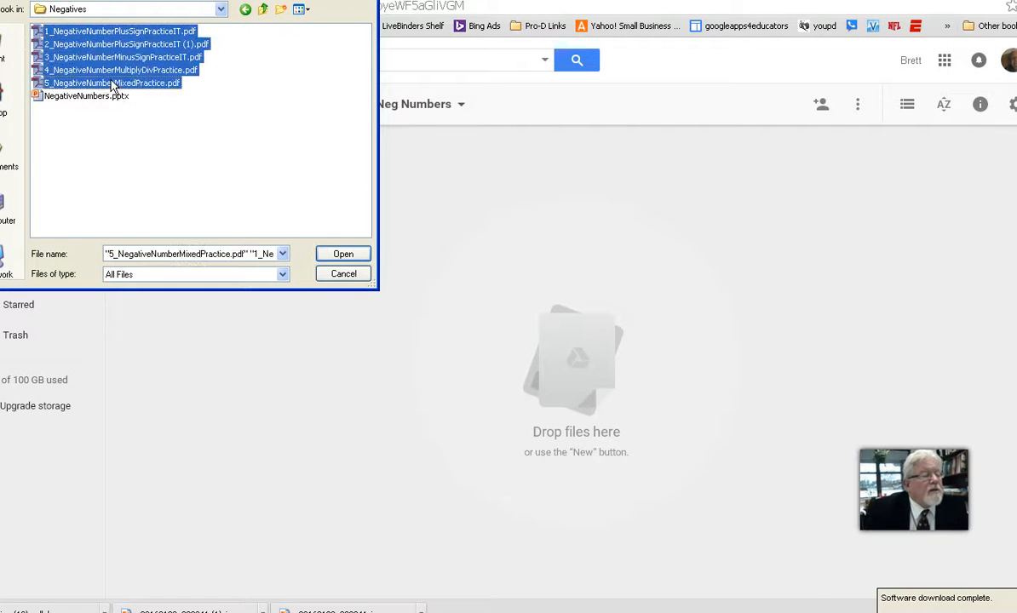
left_click(343, 255)
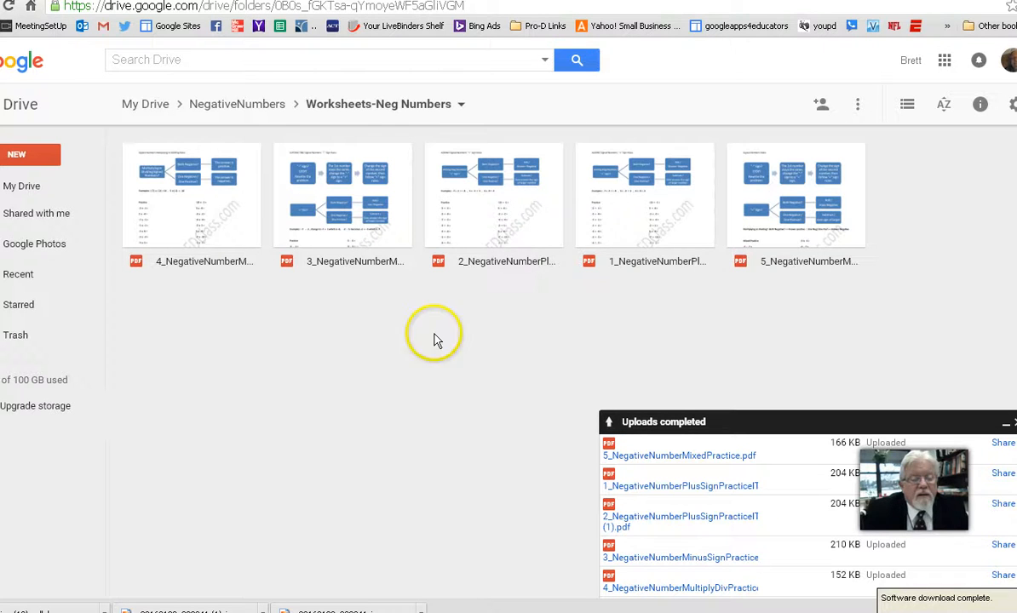
left_click_drag(643, 222, 121, 214)
left_click(208, 201)
left_click_drag(209, 201, 846, 213)
left_click_drag(841, 213, 772, 223)
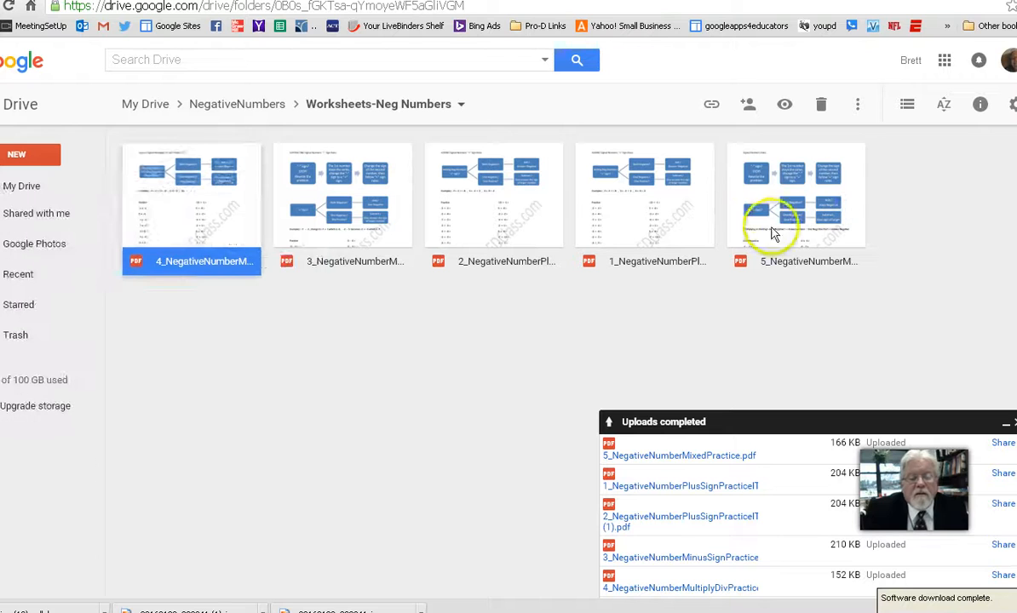
left_click(762, 220)
left_click(563, 337)
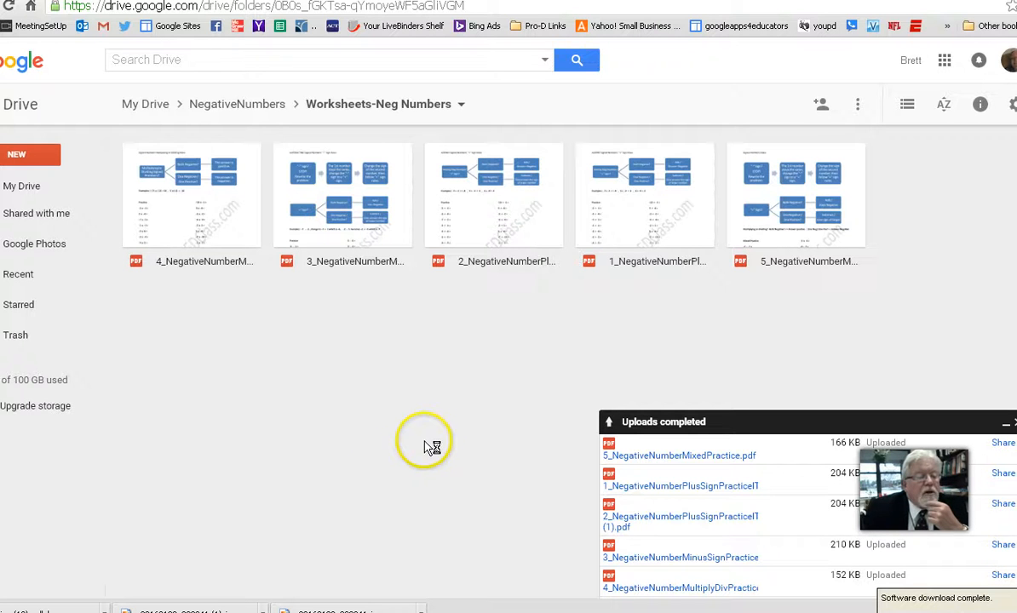
Step: Share the Worksheets-Neg Numbers folder so anyone with the link can edit, and copy its link
left_click(244, 105)
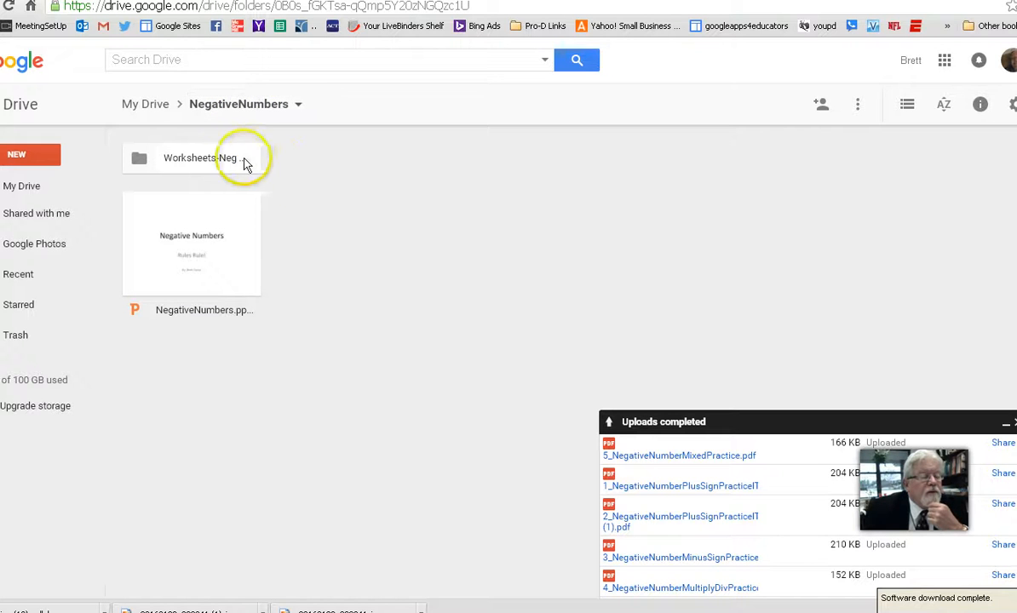
right_click(200, 162)
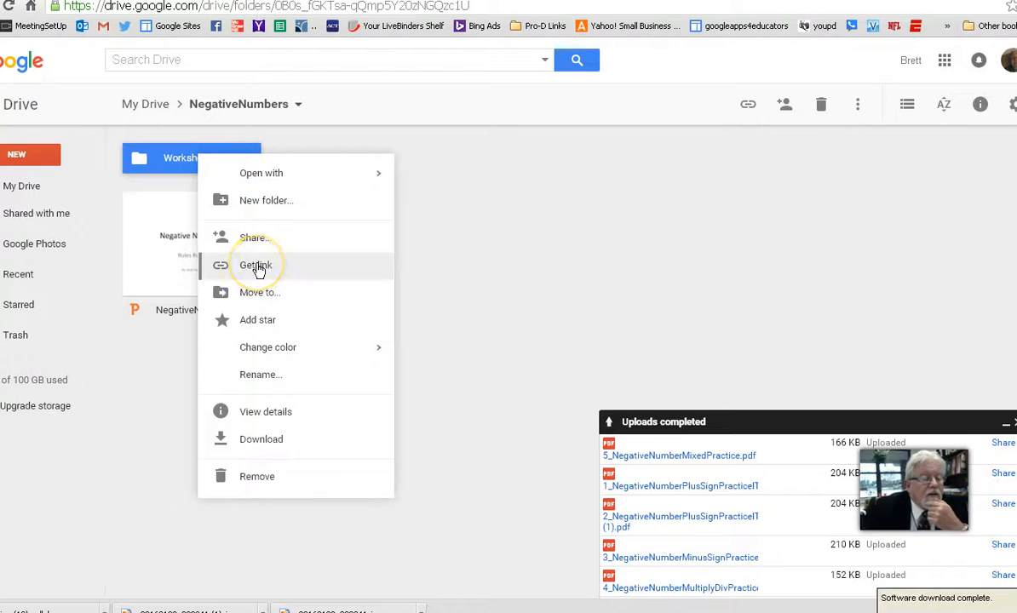
left_click(254, 238)
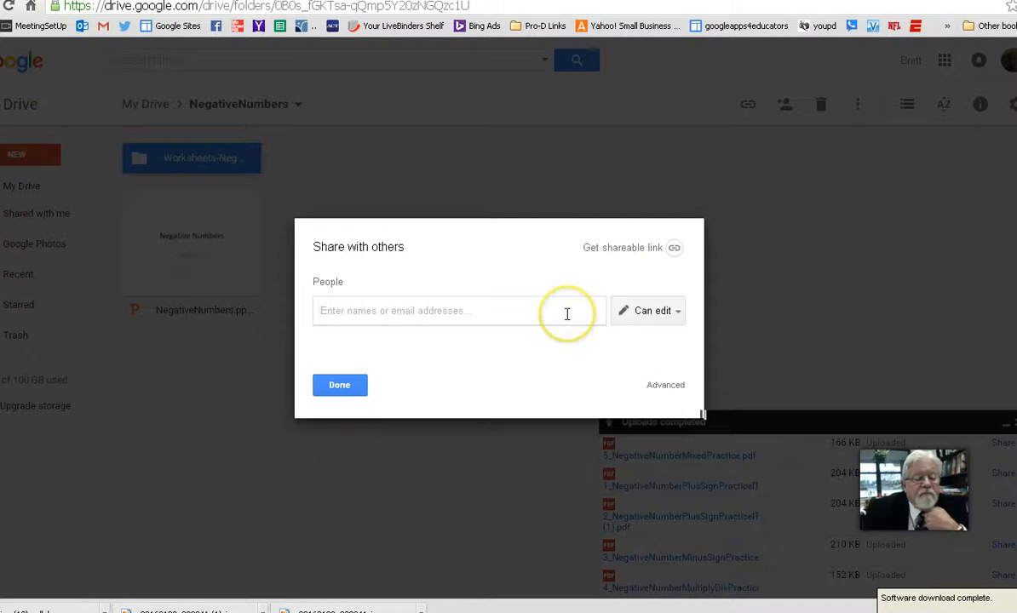
left_click(620, 247)
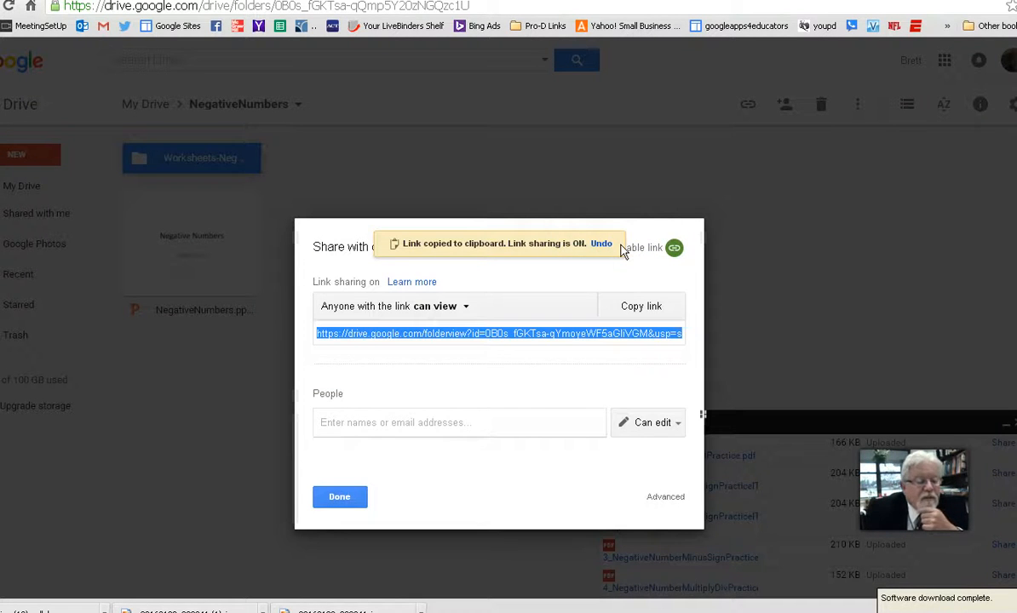
left_click(466, 307)
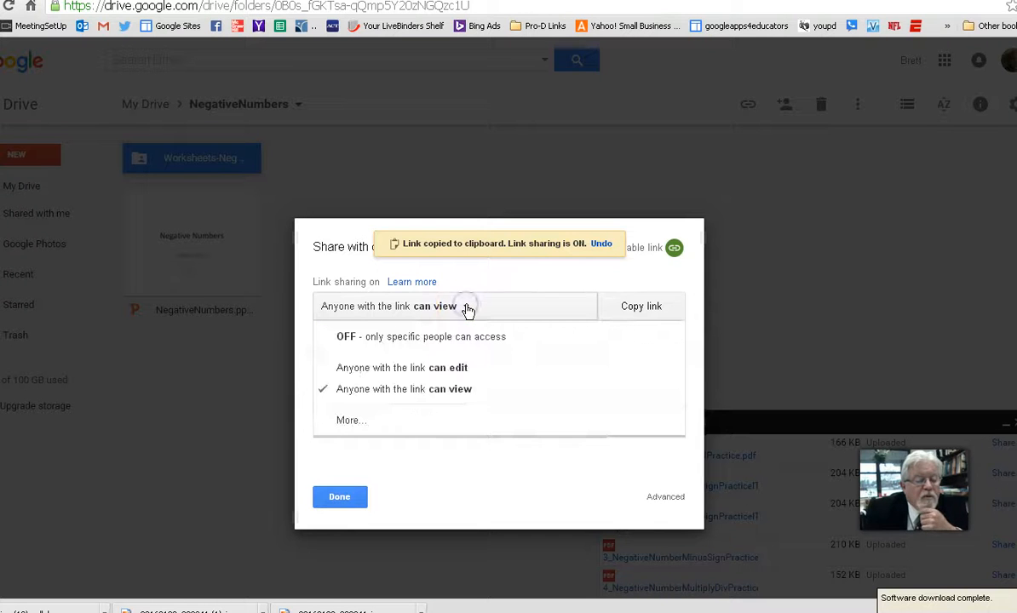
left_click(436, 370)
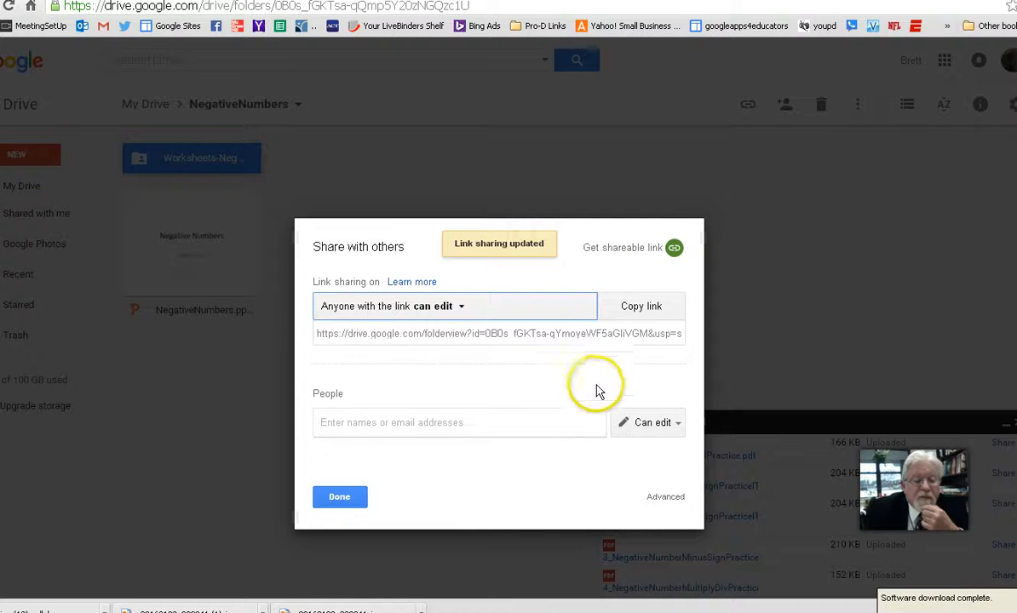
left_click(643, 309)
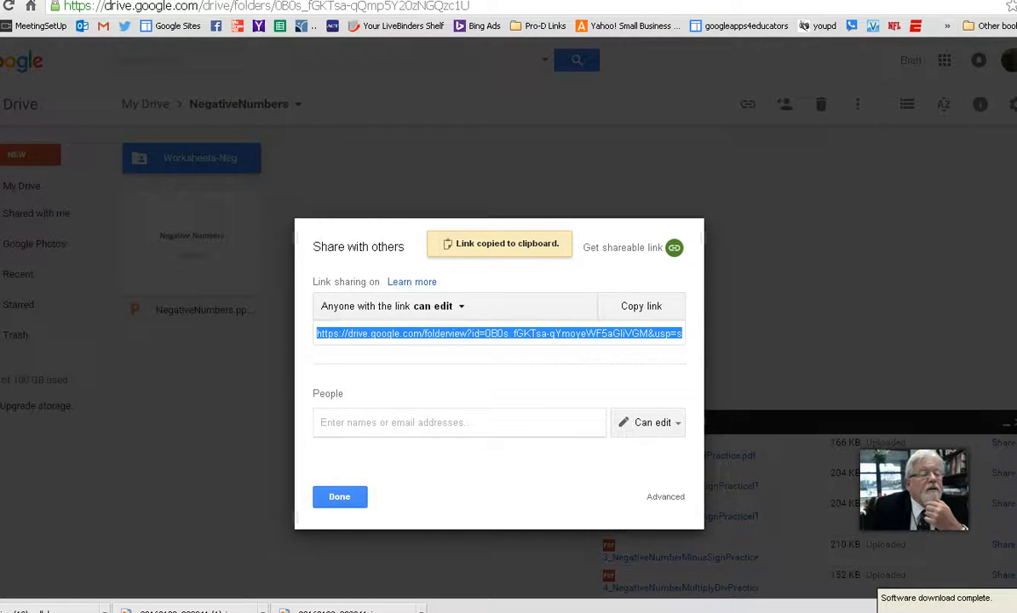
key("ctrl+Tab")
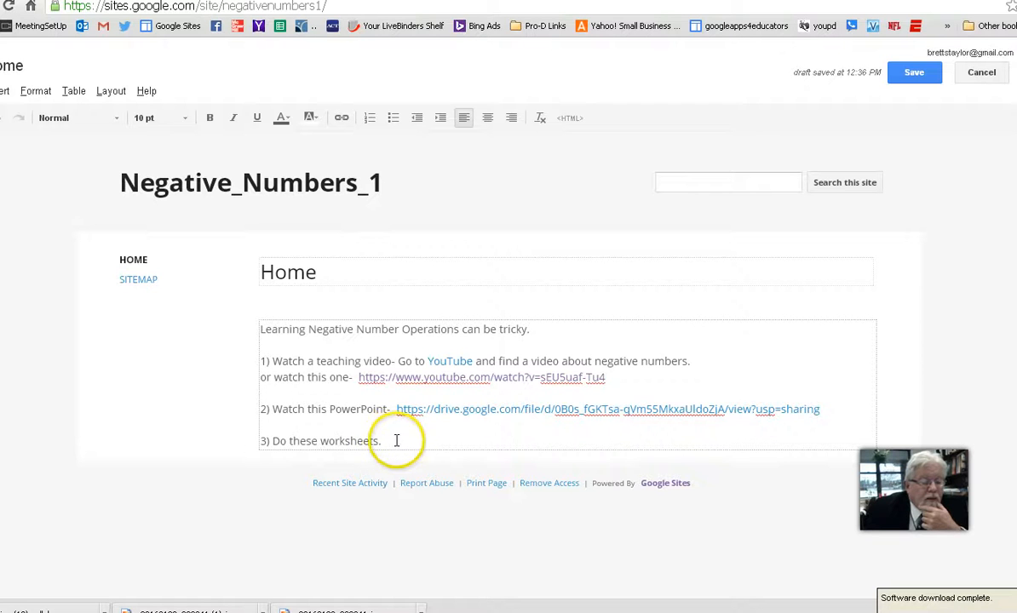
Step: Link 'worksheets.' in step 3 to the Drive folder URL, opening in a new window
left_click_drag(380, 441, 320, 441)
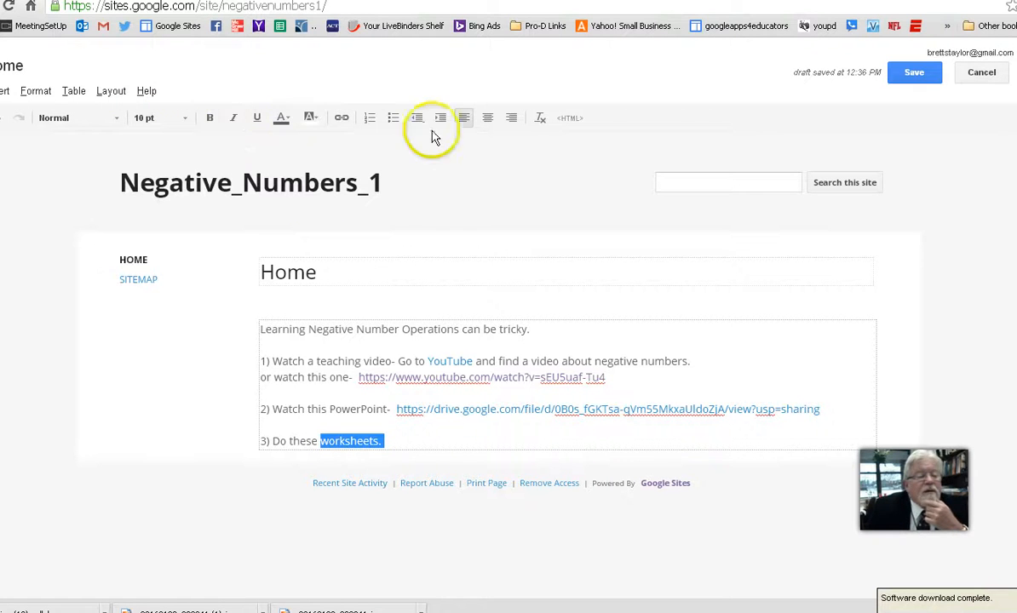
left_click(342, 119)
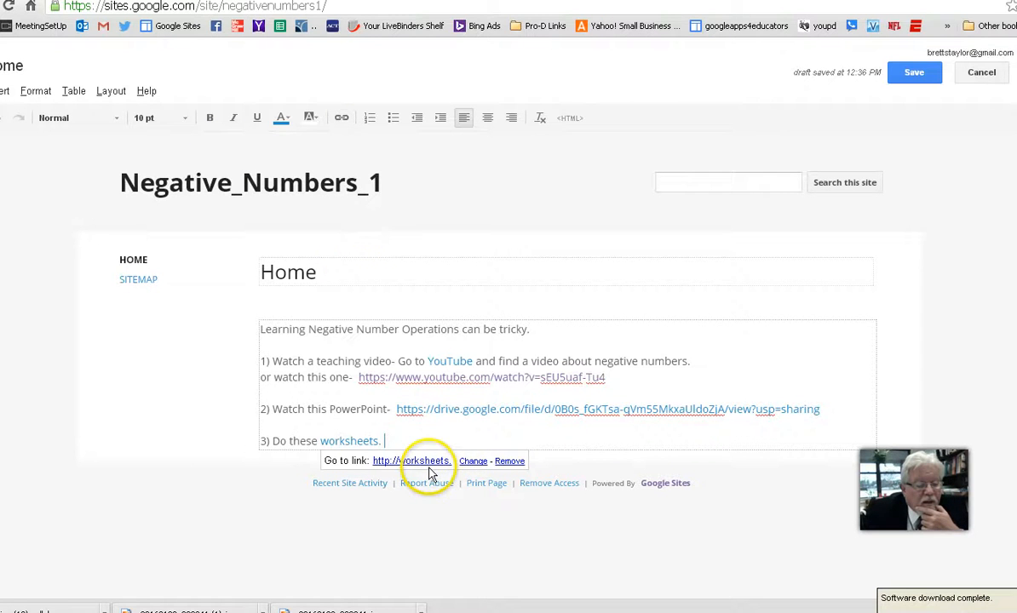
left_click(474, 462)
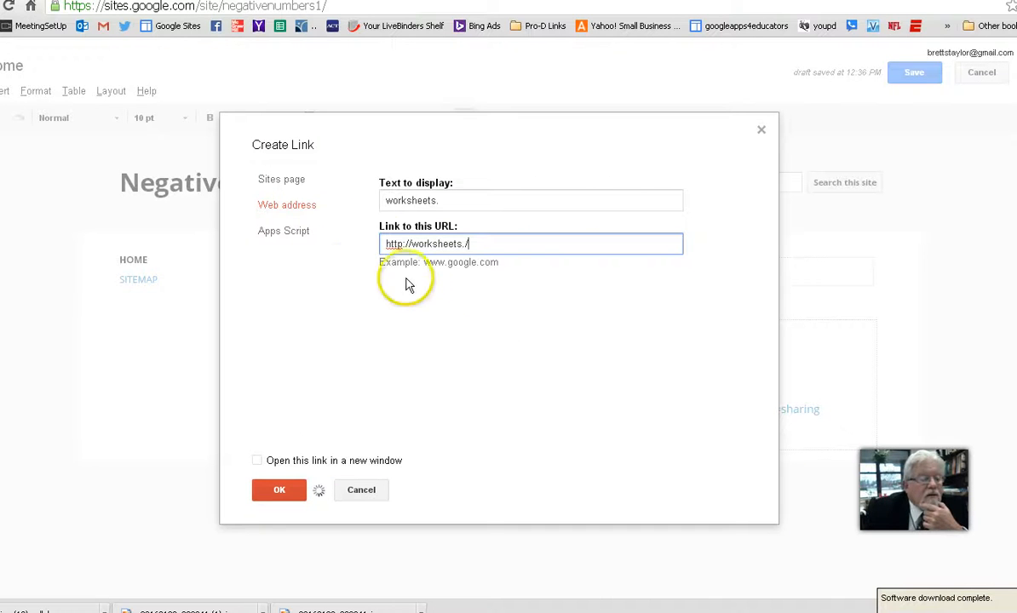
left_click_drag(511, 243, 319, 243)
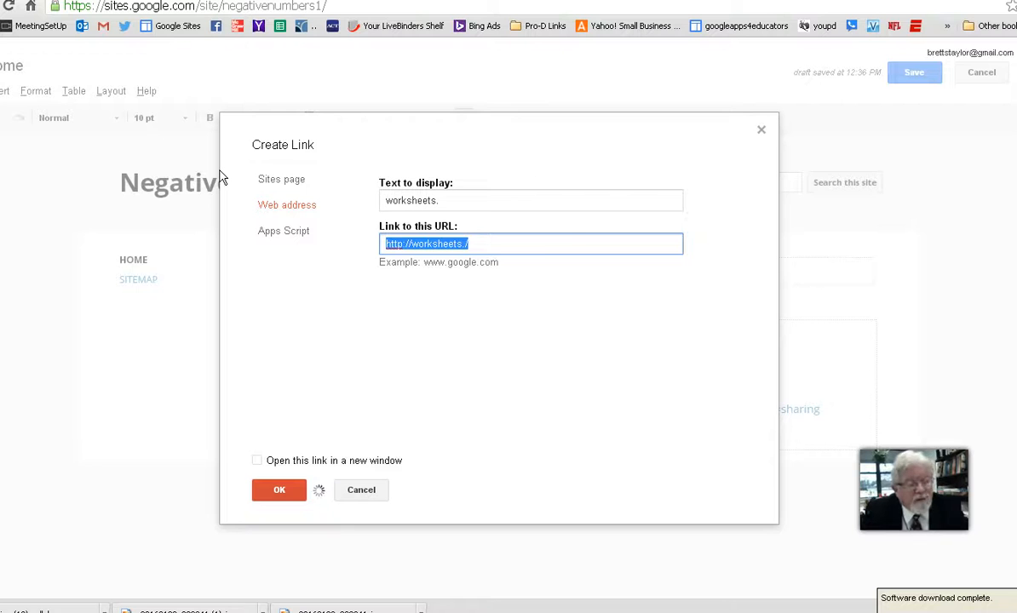
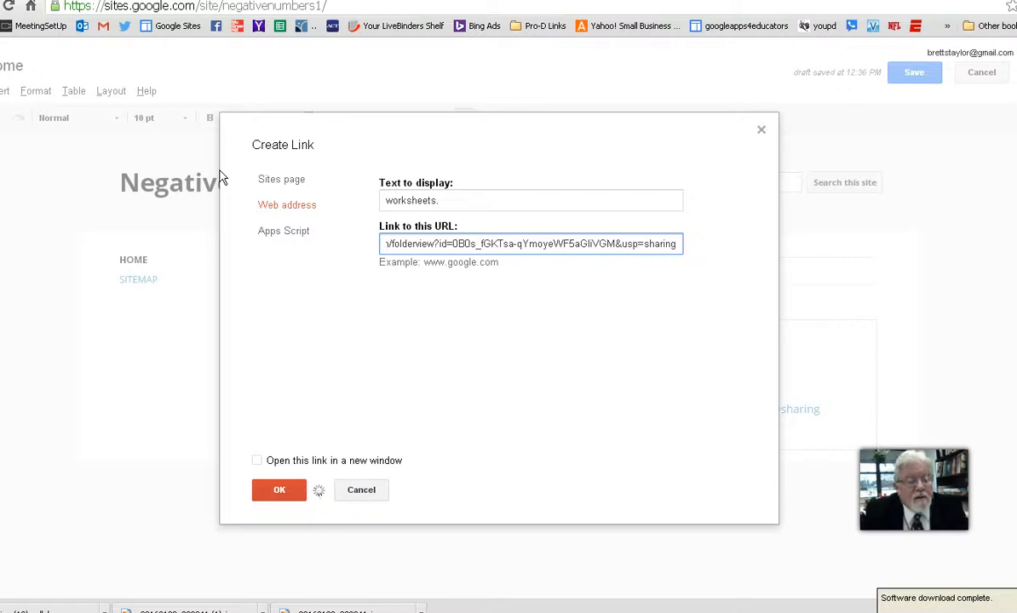
left_click(258, 461)
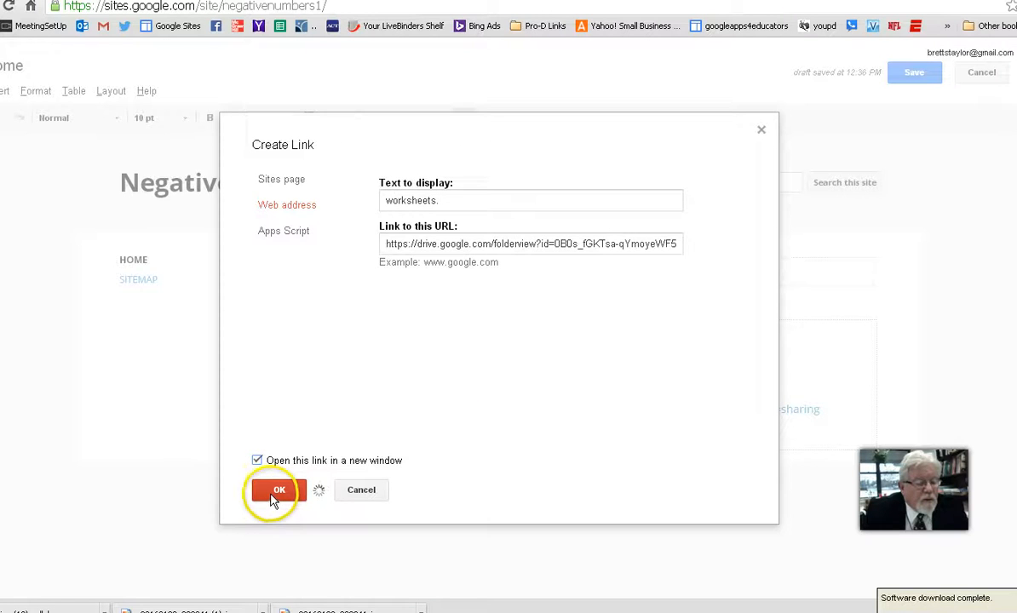
left_click(272, 489)
left_click(412, 525)
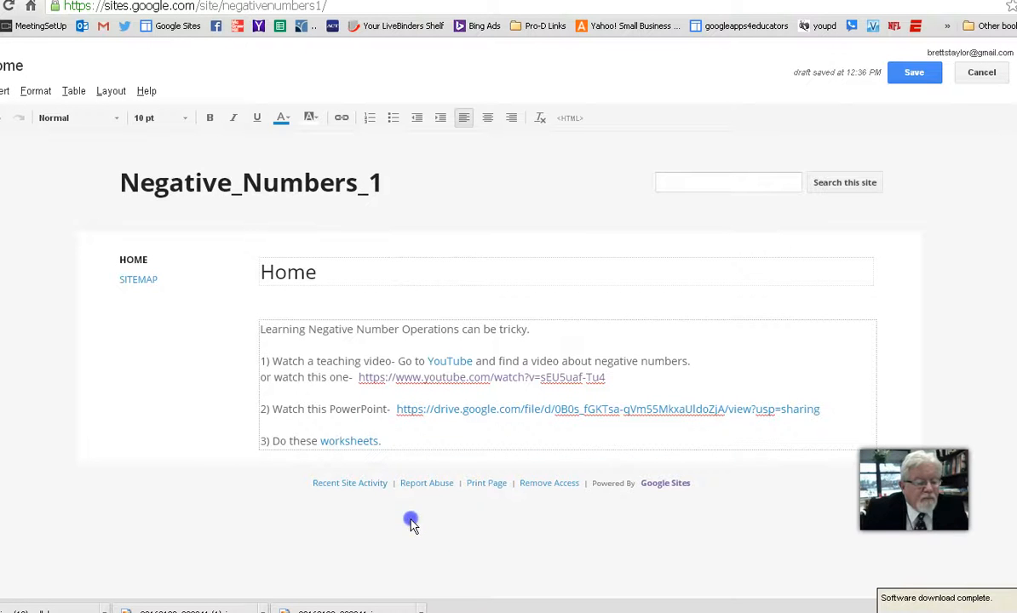
left_click(347, 443)
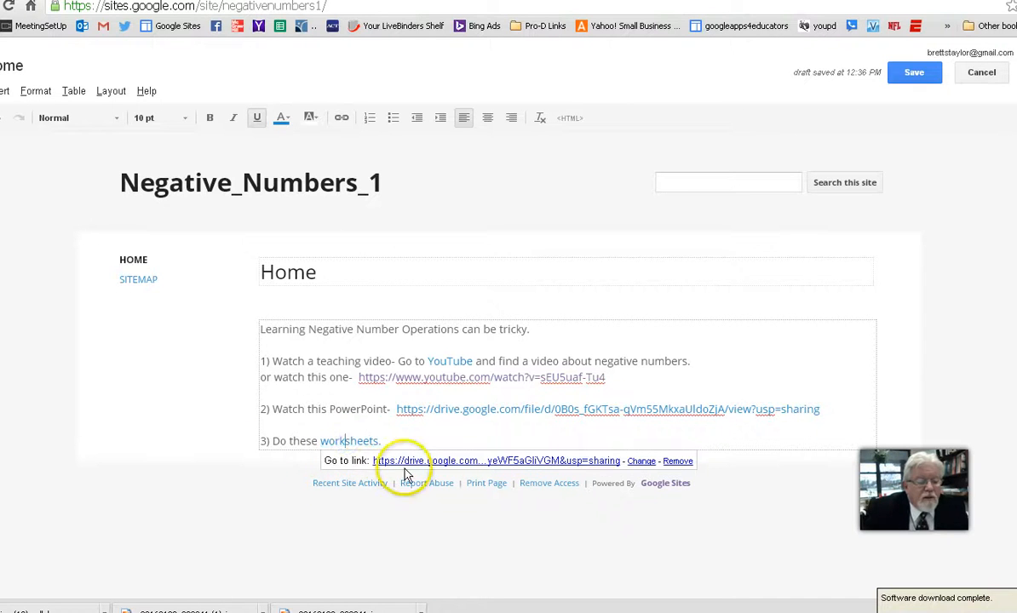
left_click(404, 465)
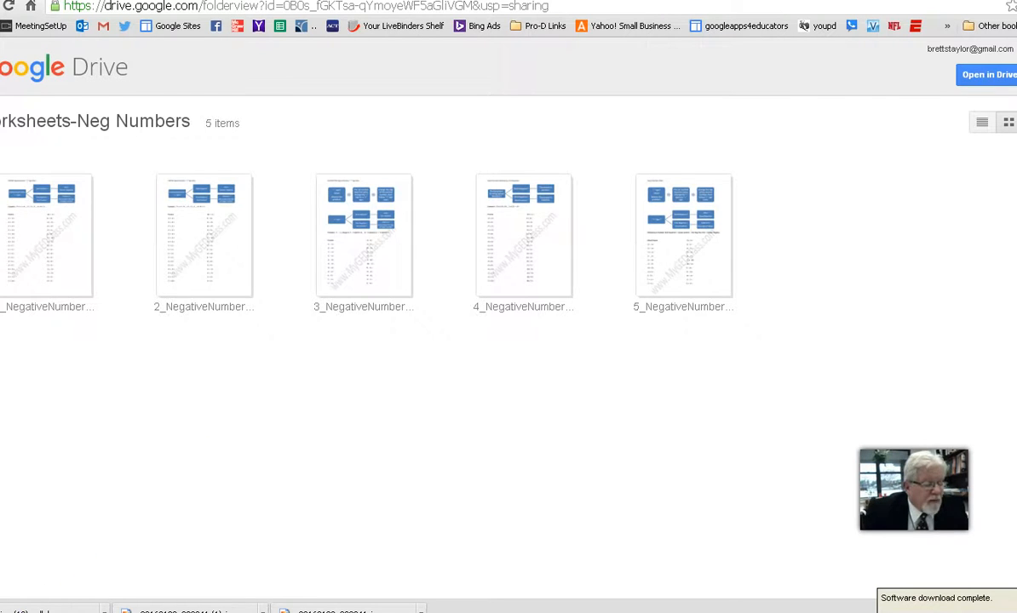
left_click(247, 612)
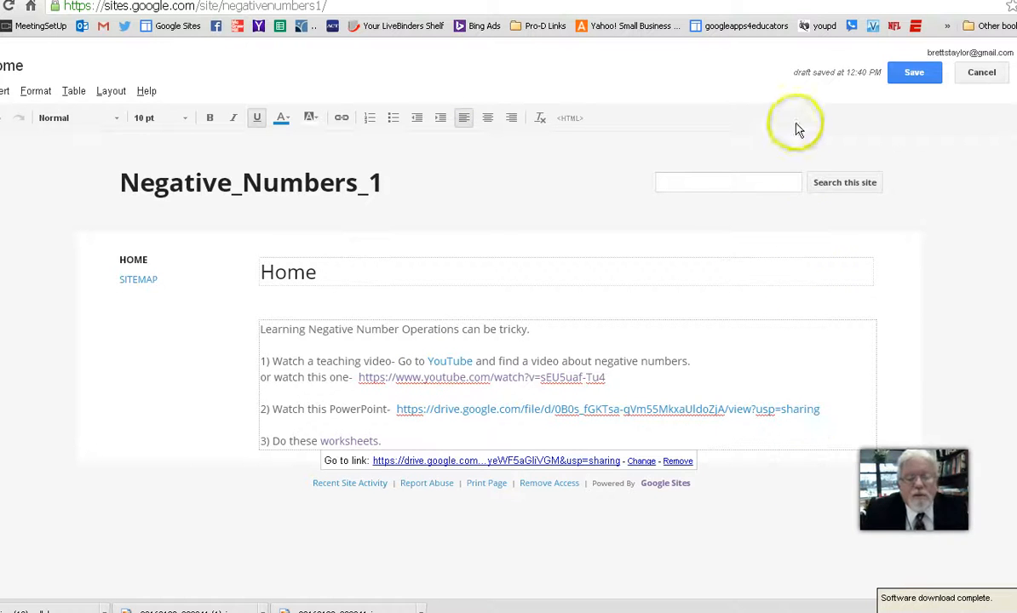
Step: Start a new line below step 3 typing '4) Go here for more pra'
left_click(740, 468)
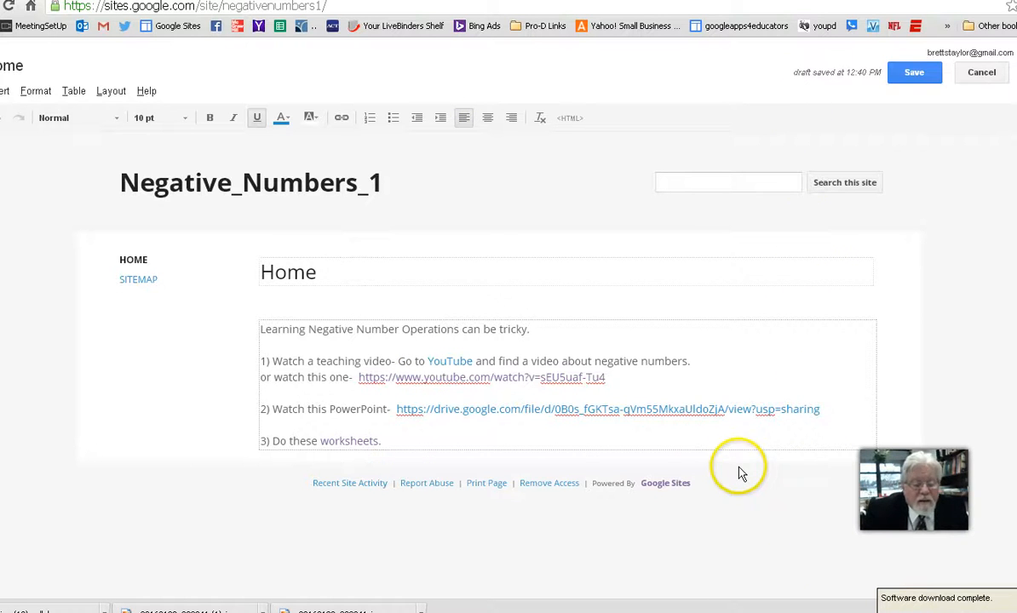
left_click(465, 434)
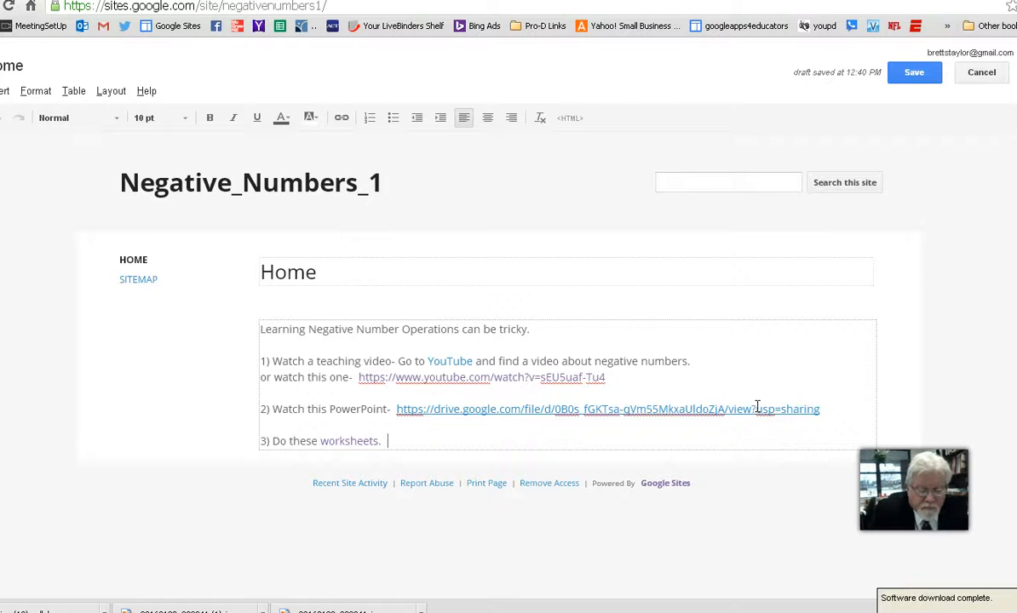
key("Return")
type("4")
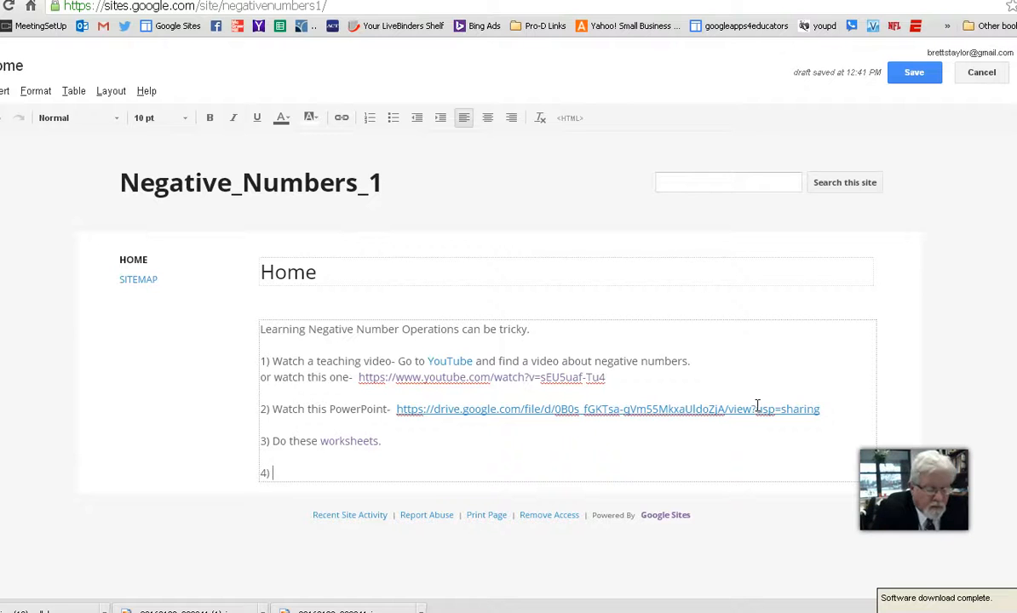
type(") Go here for")
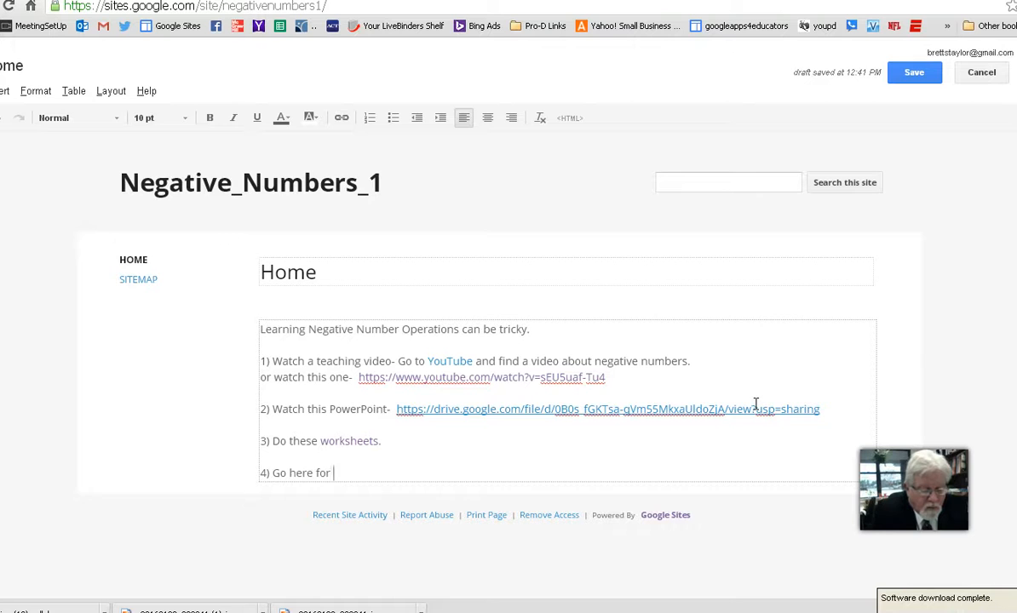
type(" more ")
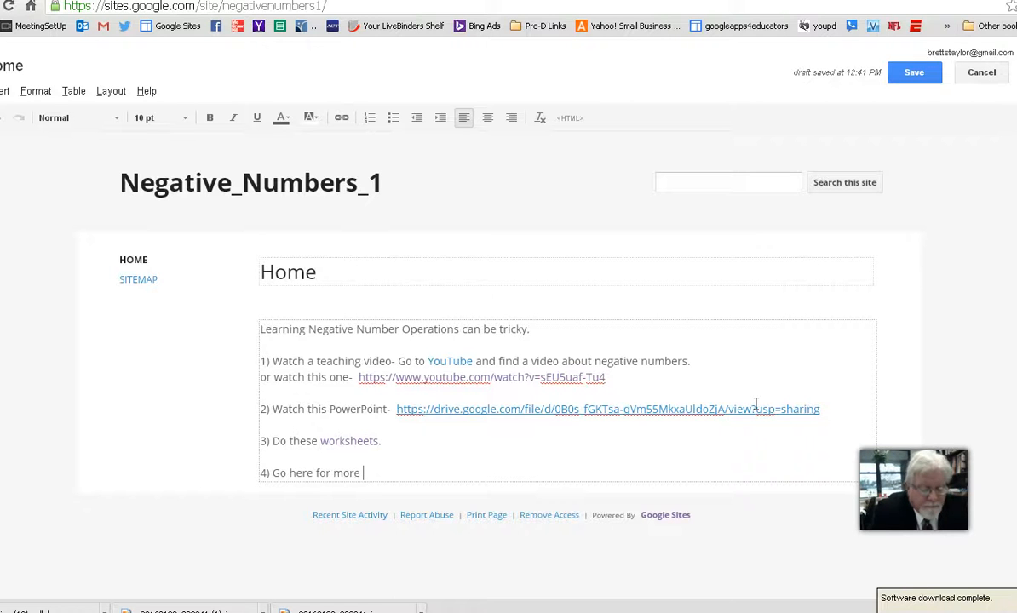
type("pra")
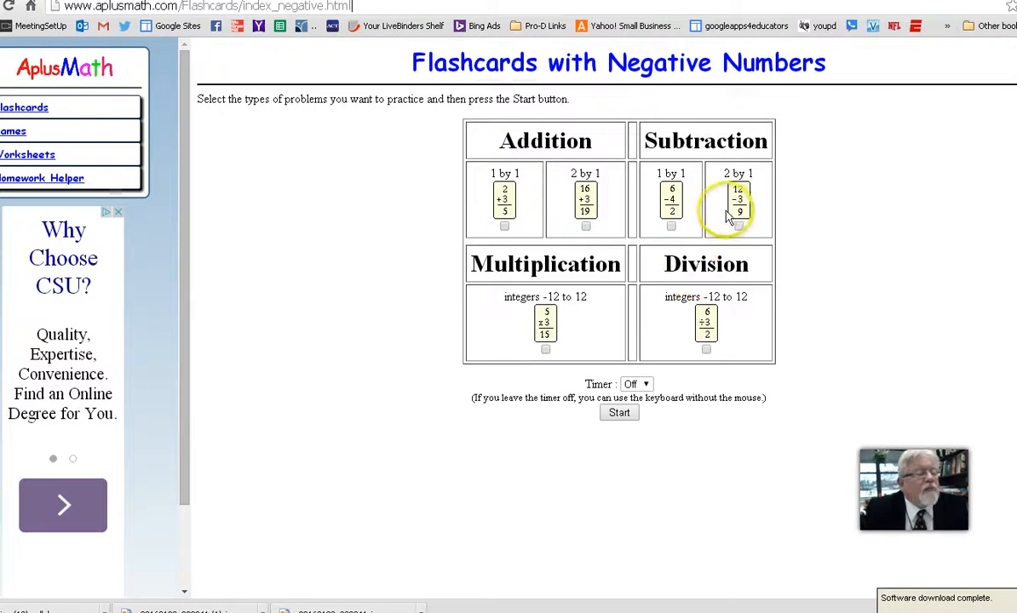
Step: Copy the AplusMath flashcards page address and return to the Google Sites editor
left_click(379, 7)
key("ctrl+c")
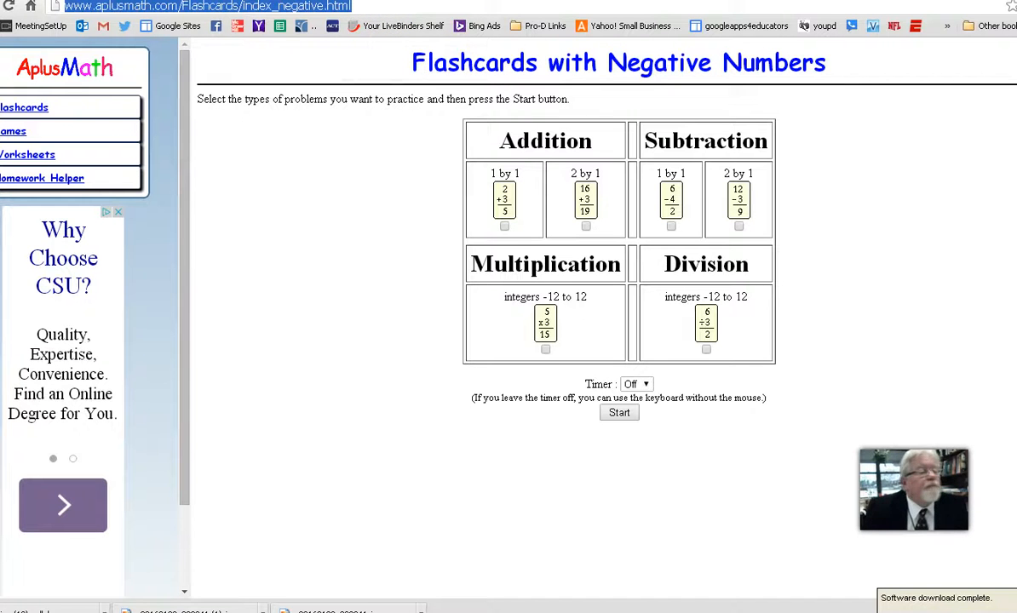
left_click(247, 0)
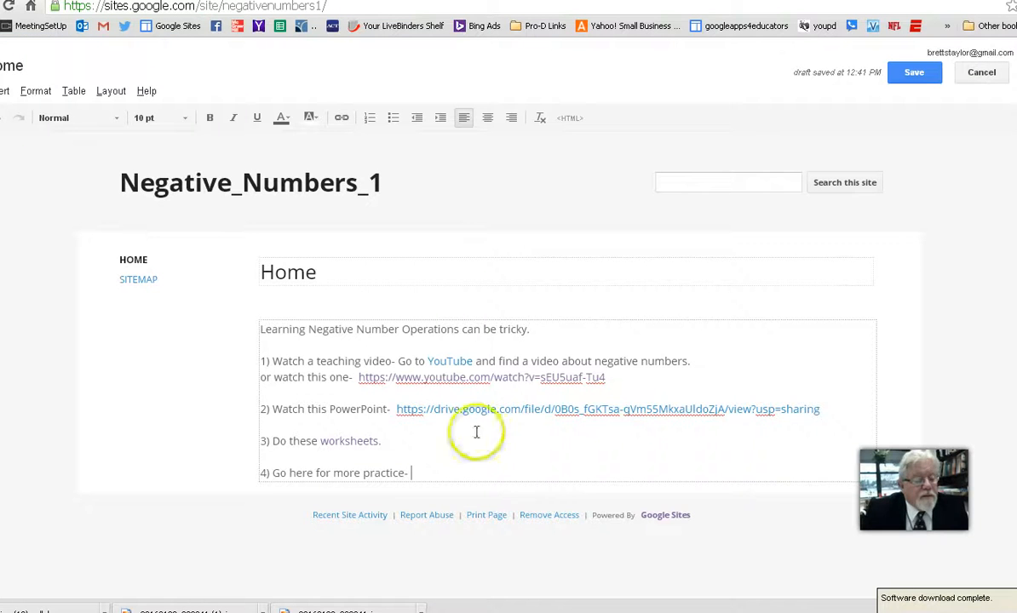
key("ctrl+v")
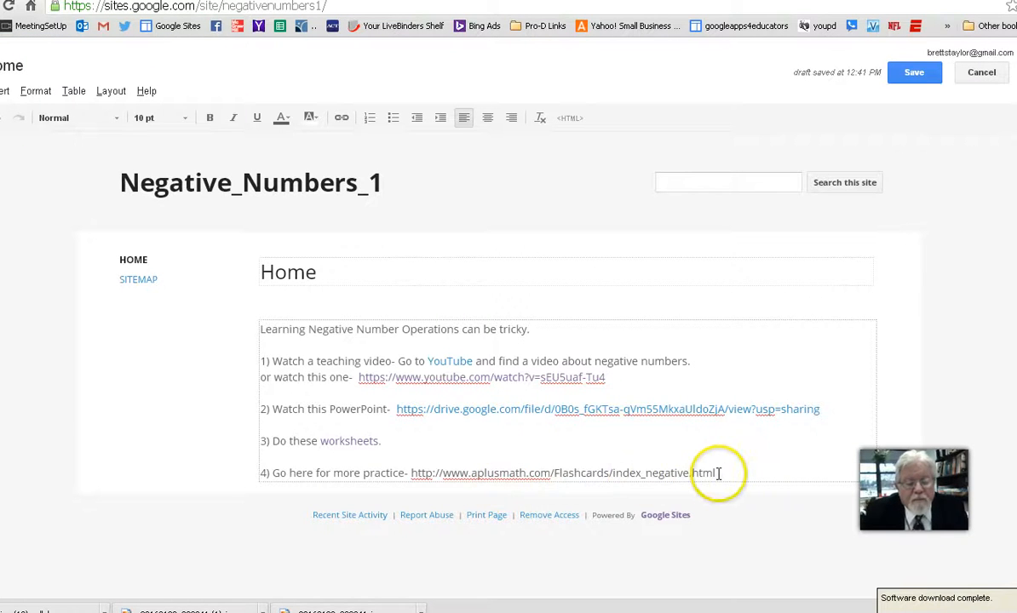
left_click_drag(718, 474, 387, 451)
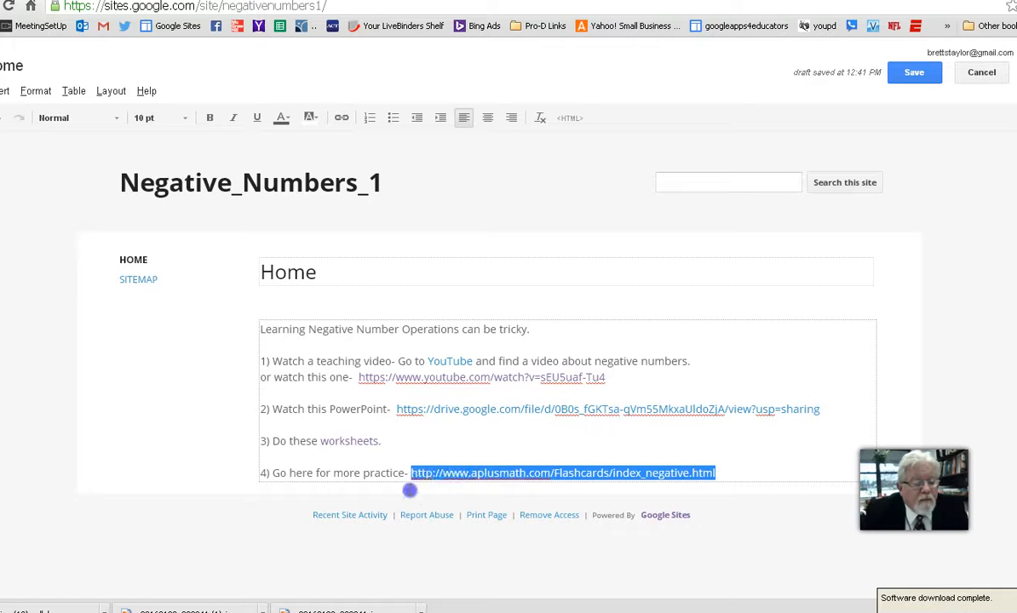
left_click(342, 118)
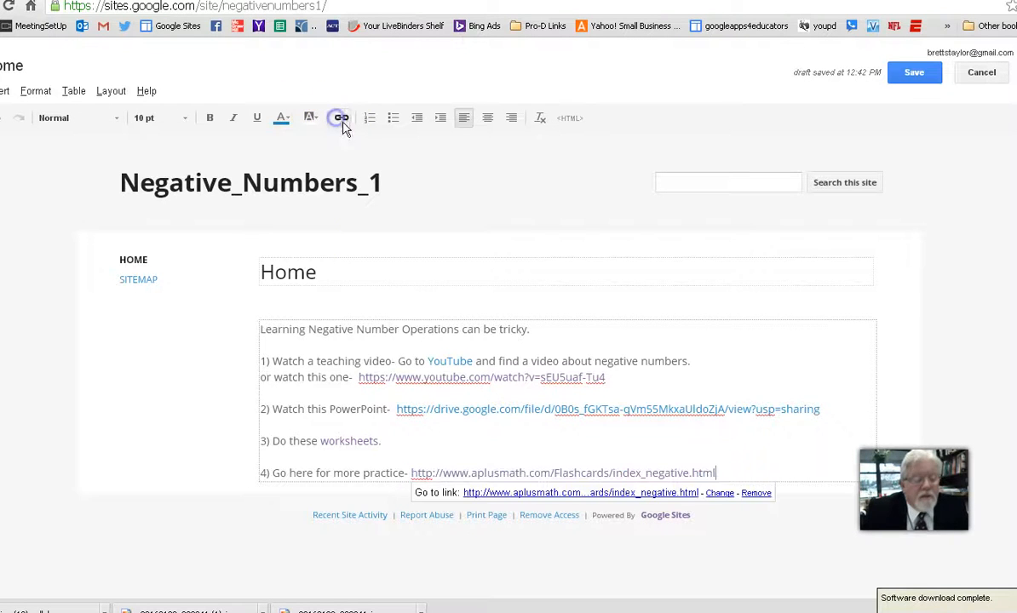
left_click(742, 439)
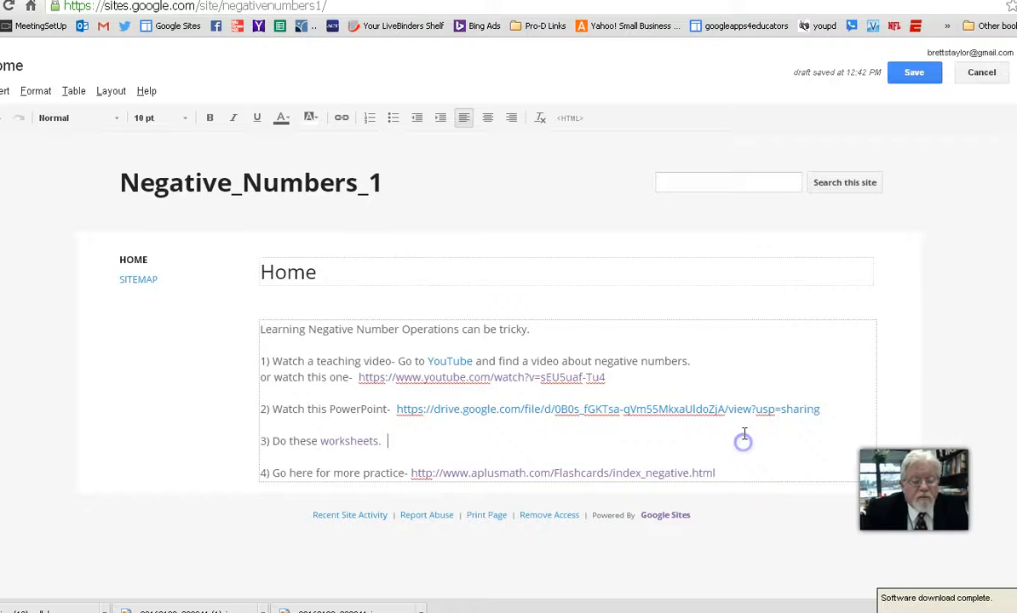
left_click(797, 477)
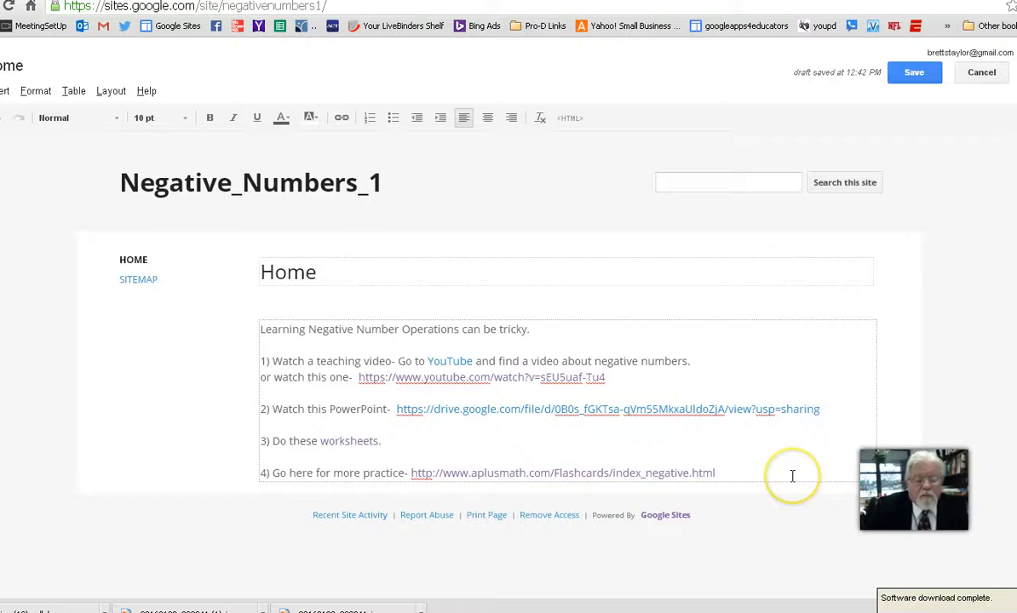
Step: After a blank line below step 4, add a 'Contact me at' line with the class website and an e-mail address
key("Return")
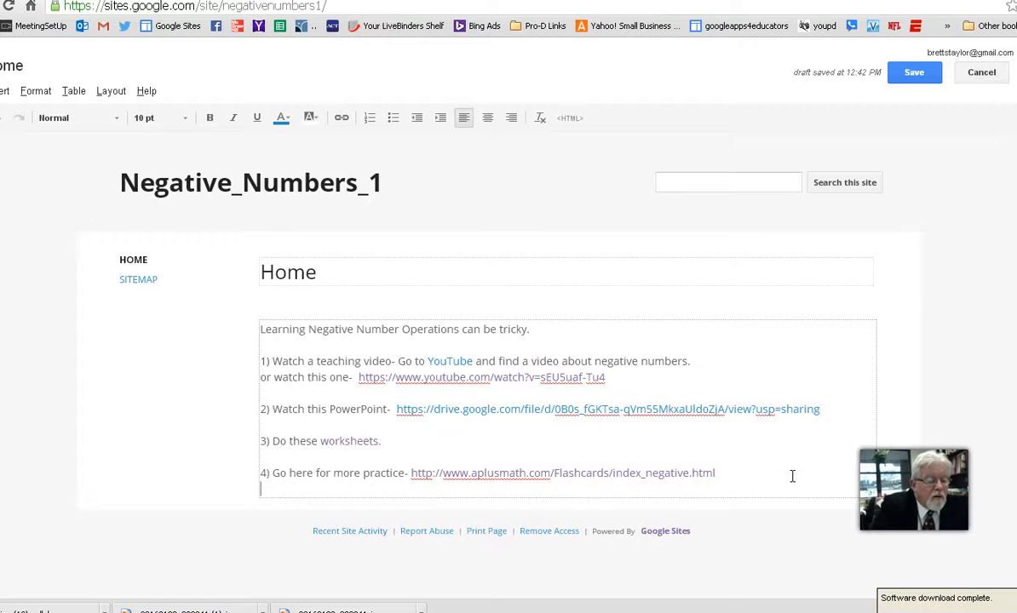
key("Return")
type("C")
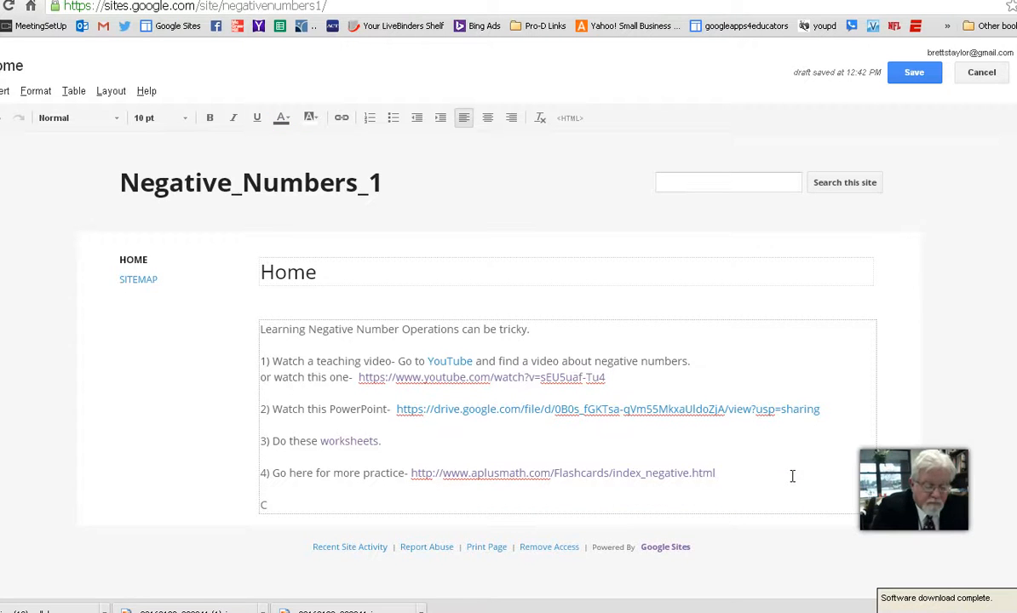
type("ontact me at MyGEDClas")
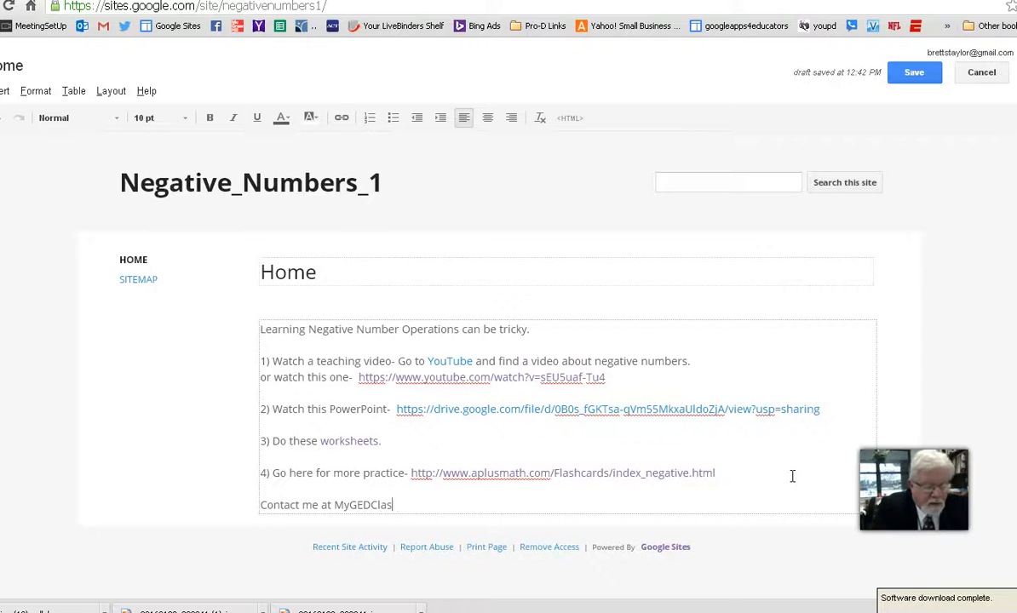
type("s.com")
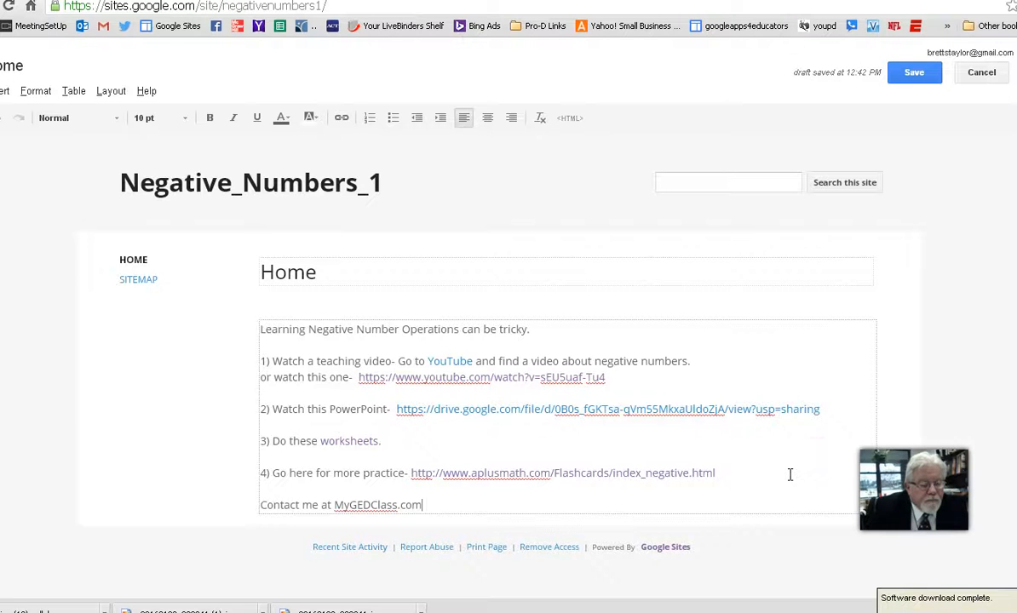
left_click(795, 510)
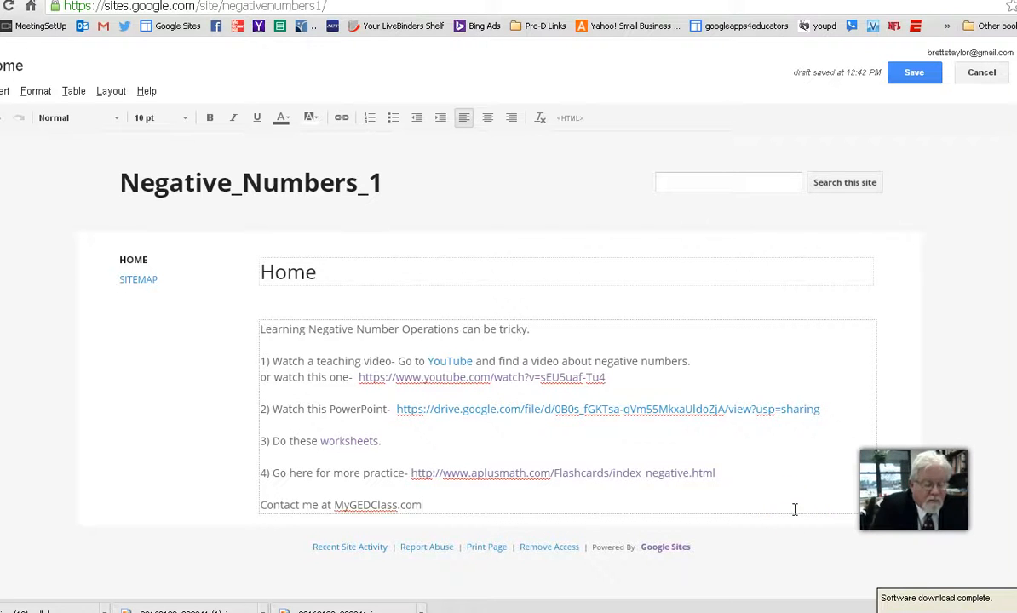
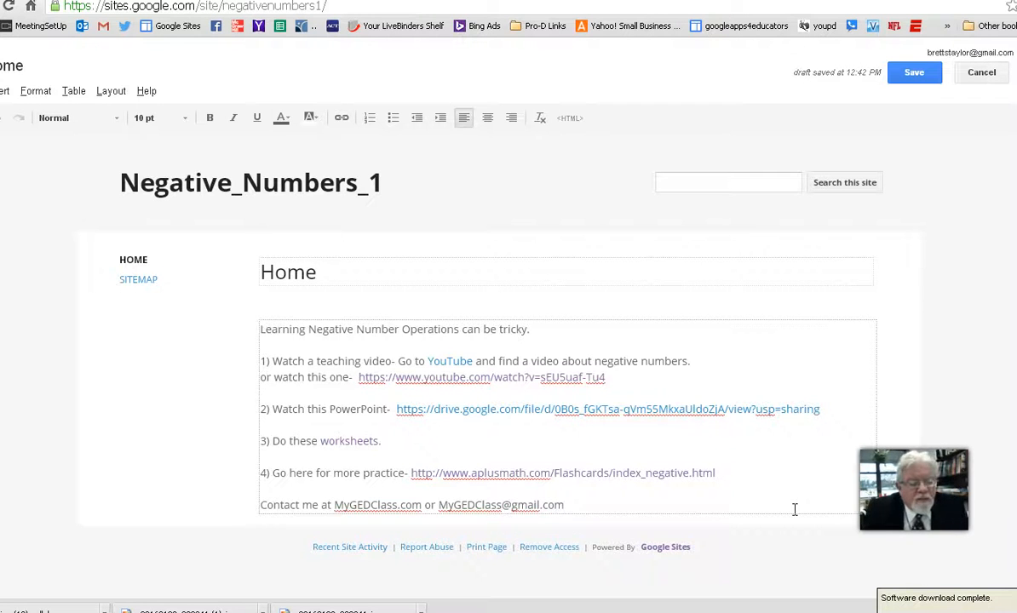